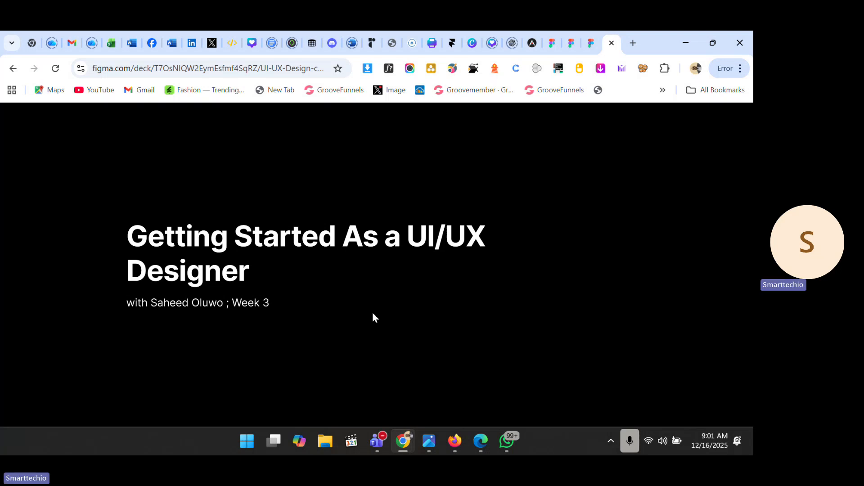
Step: Advance the Figma Slides presentation from the title slide to the 'UI-UX Design Tools:' slide
{"action": "key", "text": "Right"}
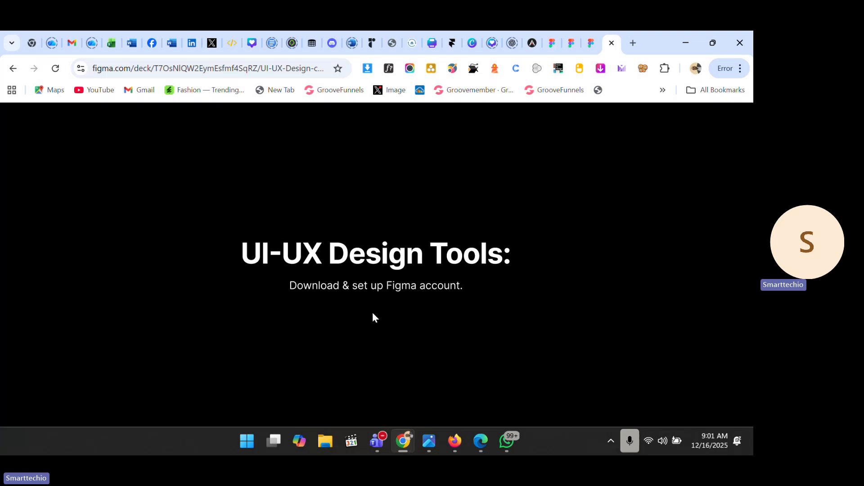
Step: Switch to Firefox, reload figma.com and dismiss the Google sign-in popup
{"action": "mouse_move", "coordinate": [455, 441]}
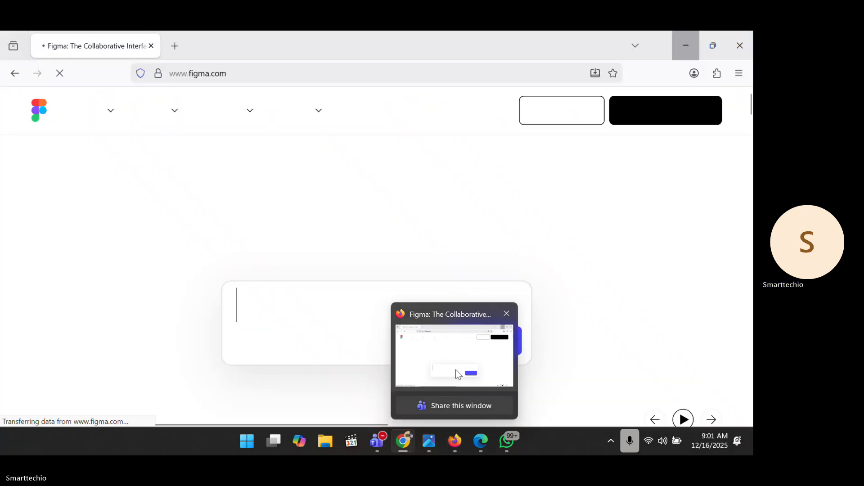
{"action": "left_click", "coordinate": [458, 374]}
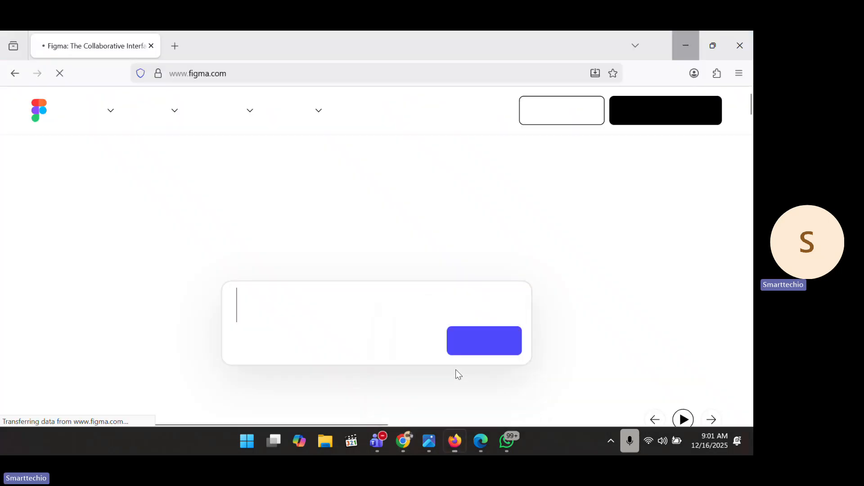
{"action": "left_click", "coordinate": [261, 73]}
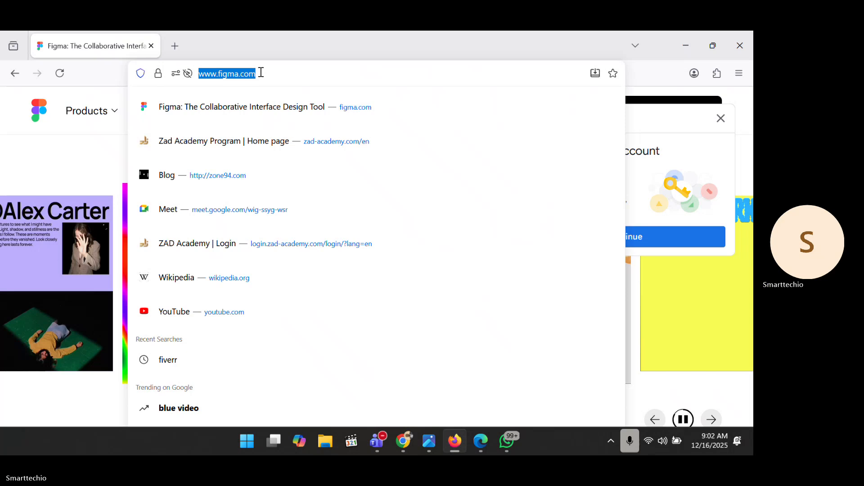
{"action": "key", "text": "Return"}
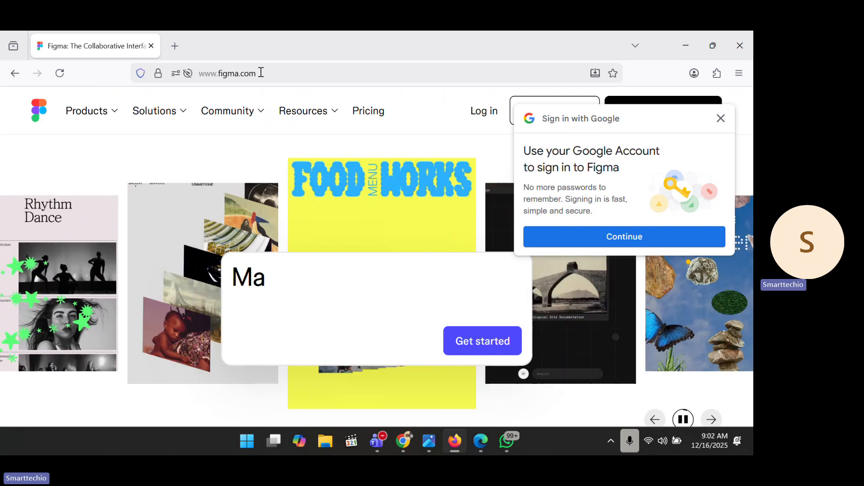
{"action": "left_click", "coordinate": [719, 125]}
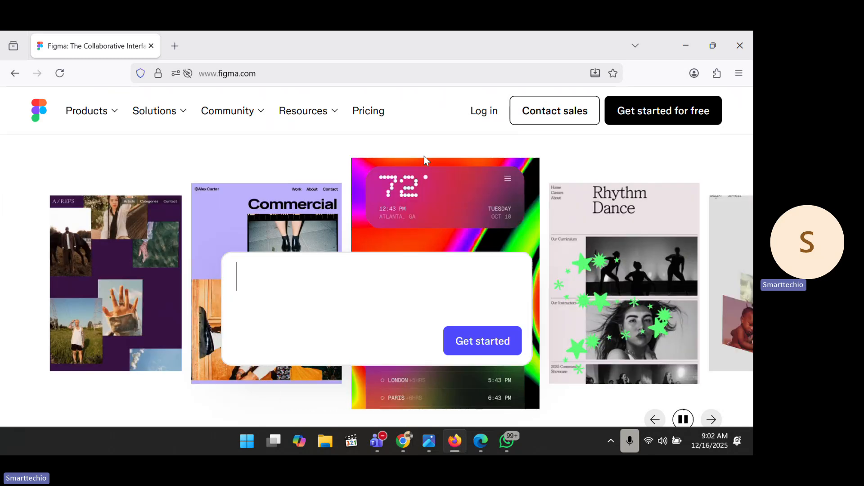
{"action": "scroll", "coordinate": [436, 193], "scroll_direction": "down", "scroll_amount": 1}
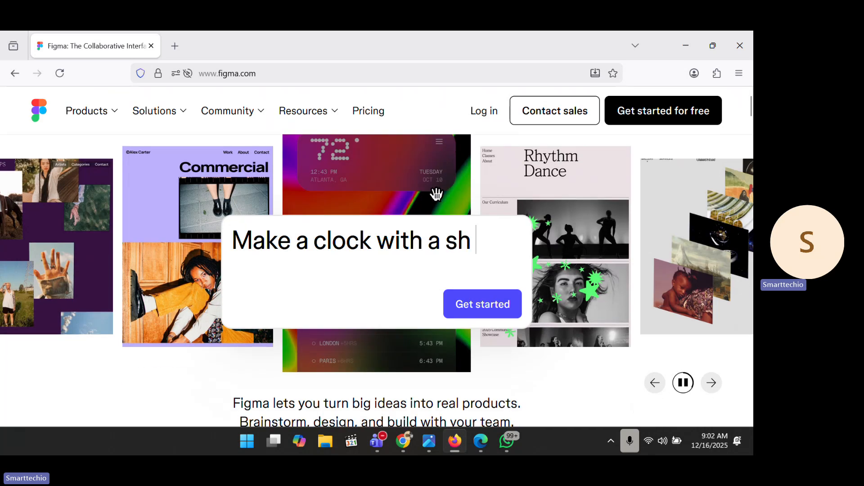
{"action": "scroll", "coordinate": [437, 194], "scroll_direction": "down", "scroll_amount": 1}
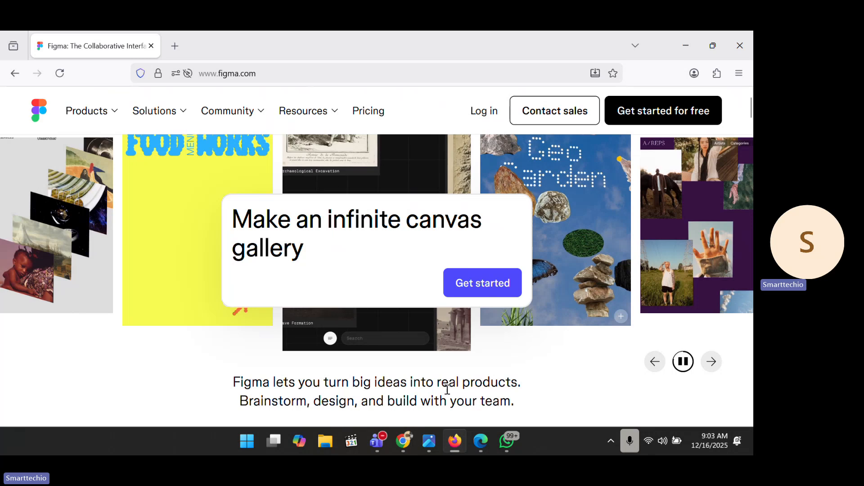
{"action": "mouse_move", "coordinate": [454, 444]}
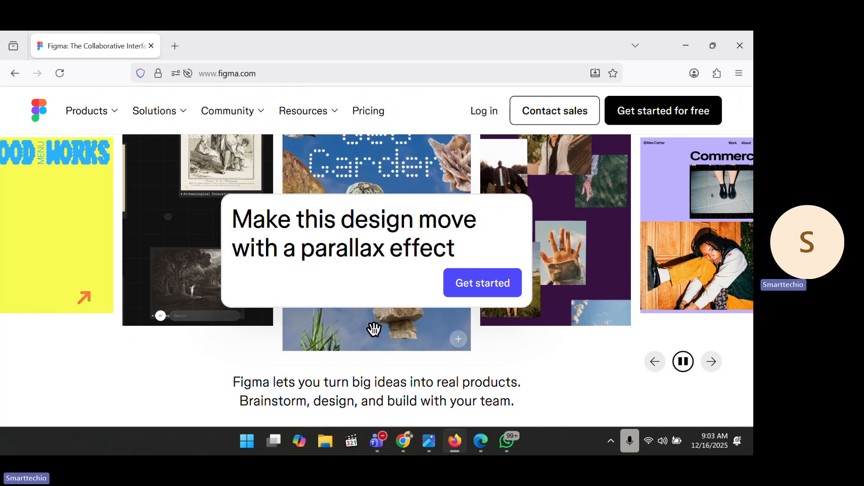
{"action": "left_click", "coordinate": [294, 68]}
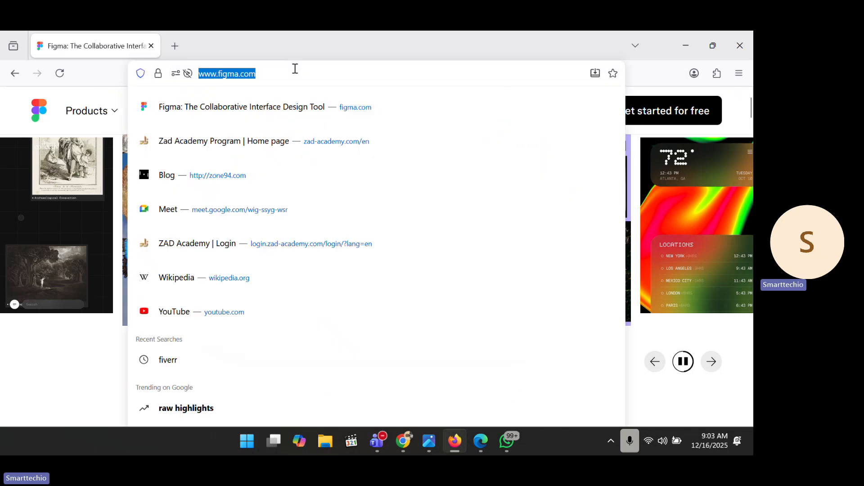
{"action": "type", "text": "figma"}
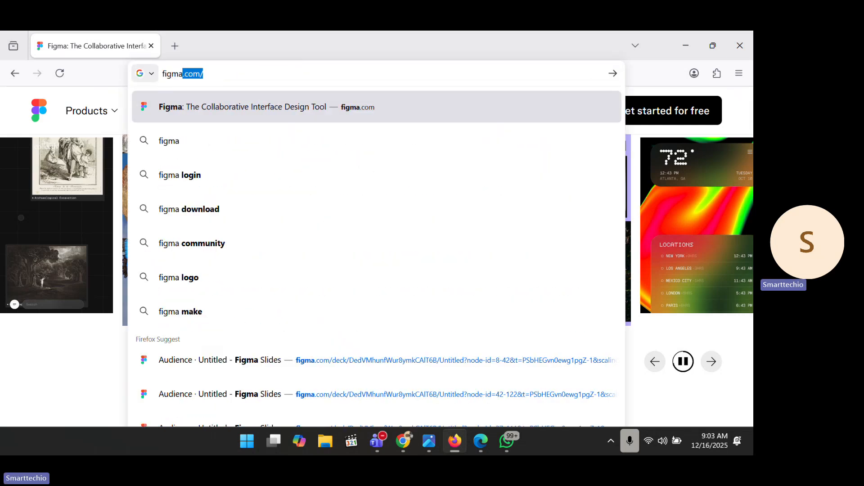
{"action": "type", "text": ".com"}
{"action": "key", "text": "Return"}
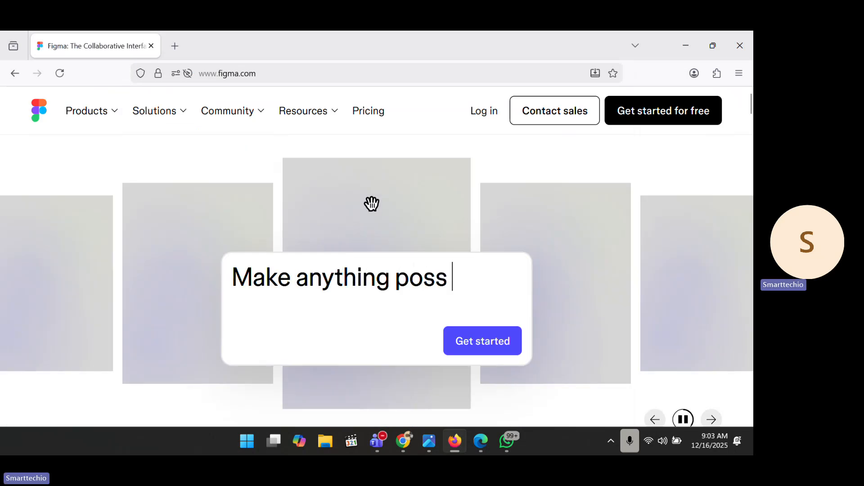
{"action": "left_click", "coordinate": [117, 111]}
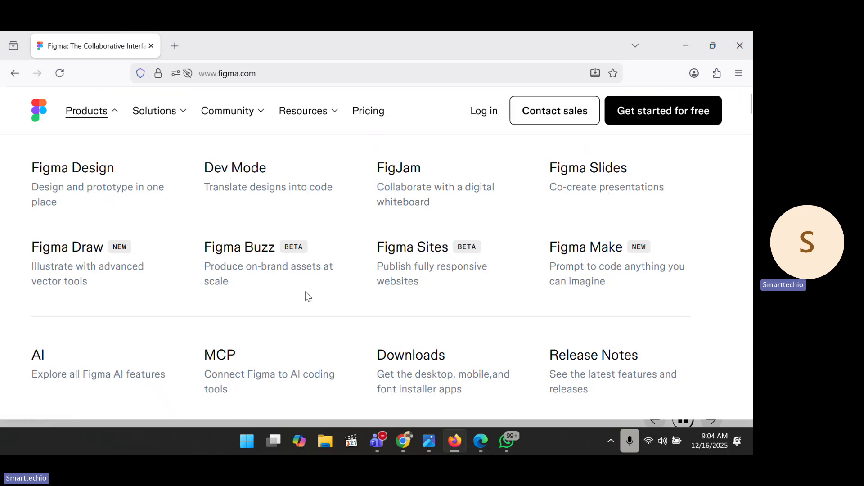
{"action": "left_click", "coordinate": [186, 113]}
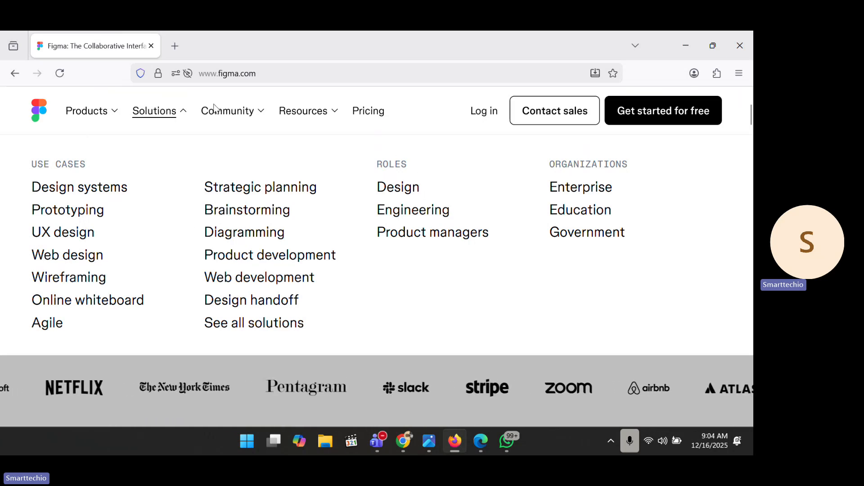
{"action": "left_click", "coordinate": [264, 114]}
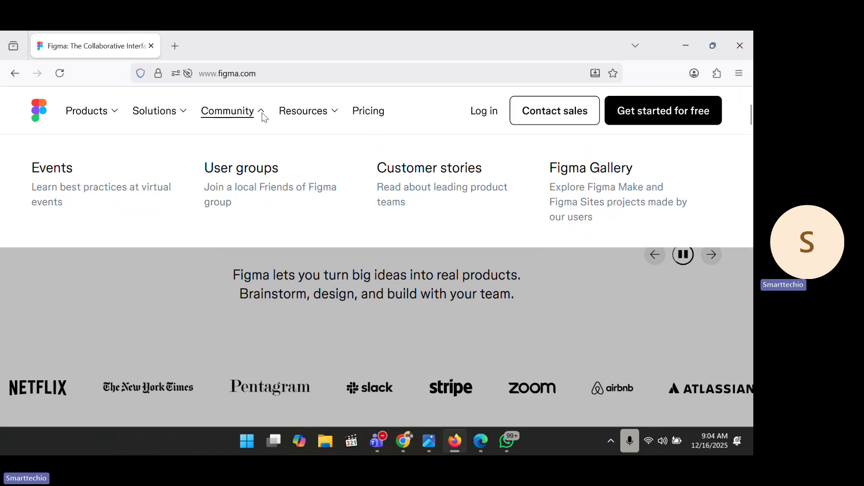
{"action": "left_click", "coordinate": [332, 113]}
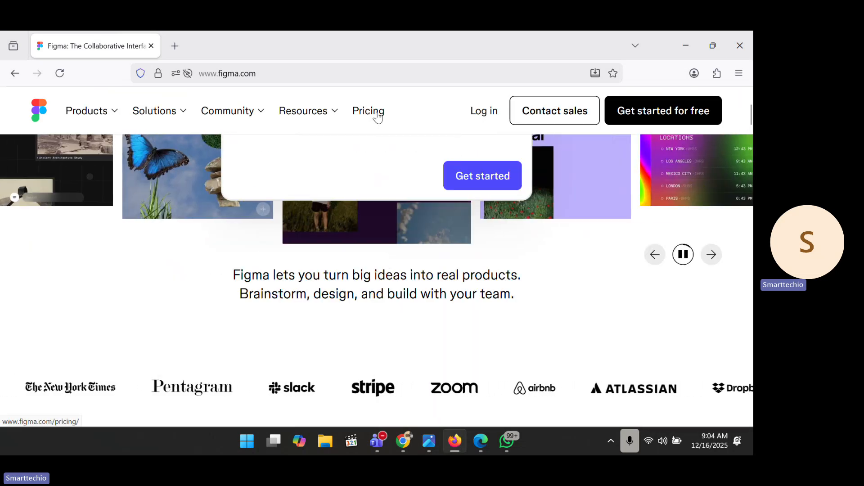
{"action": "left_click", "coordinate": [368, 111]}
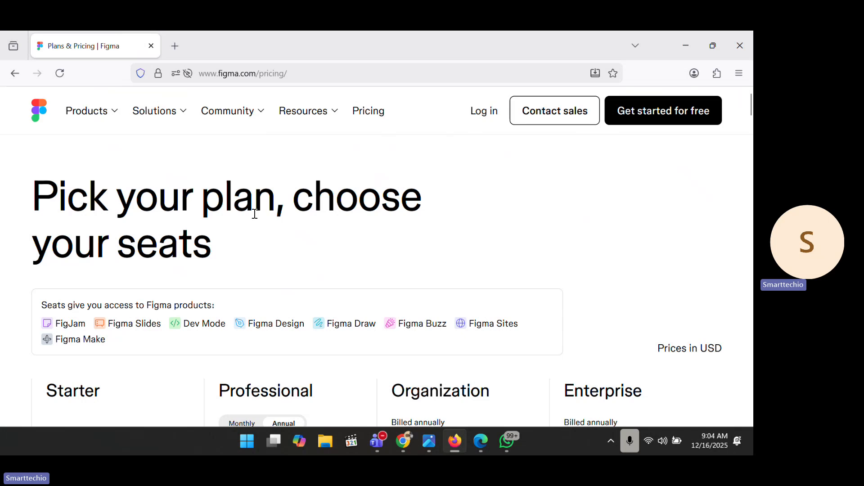
{"action": "scroll", "coordinate": [253, 216], "scroll_direction": "down", "scroll_amount": 3}
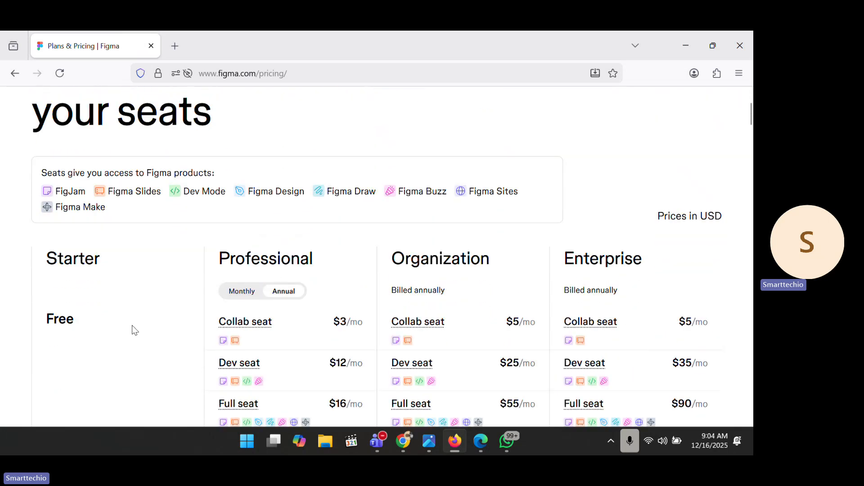
{"action": "scroll", "coordinate": [133, 326], "scroll_direction": "down", "scroll_amount": 3}
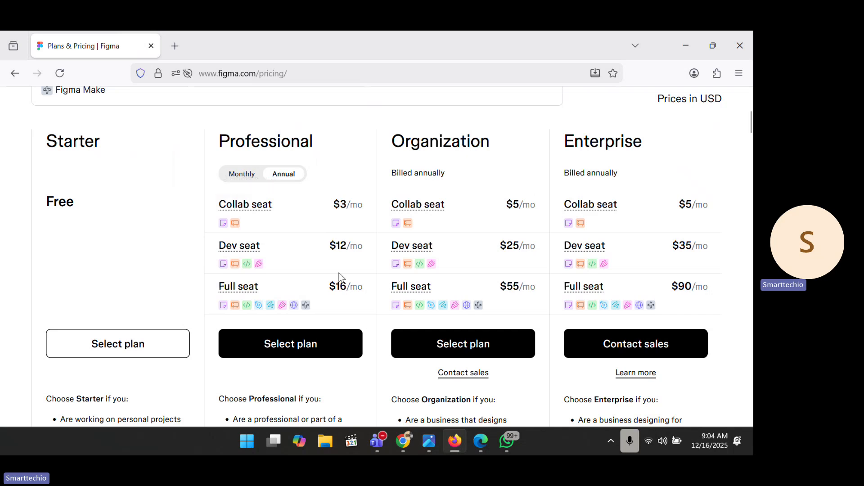
{"action": "scroll", "coordinate": [76, 165], "scroll_direction": "up", "scroll_amount": 5}
{"action": "scroll", "coordinate": [41, 134], "scroll_direction": "up", "scroll_amount": 2}
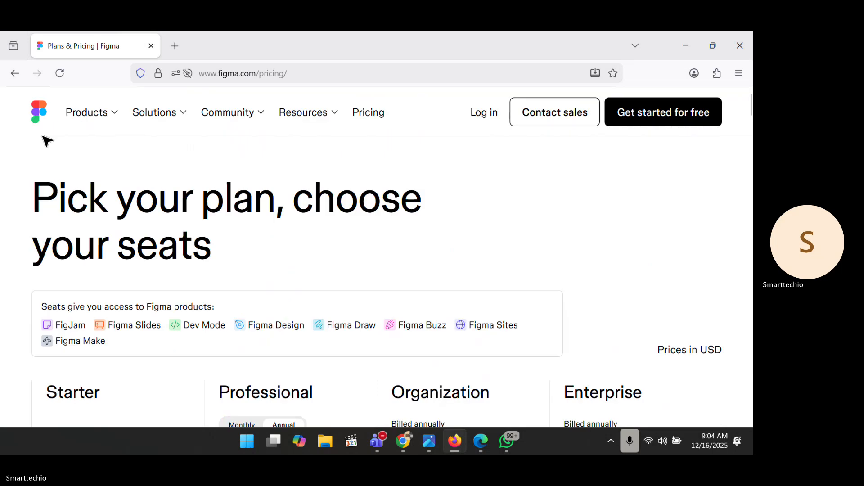
Step: Browse down the Figma homepage, then open the 'Get started for free' sign-up dialog
{"action": "left_click", "coordinate": [38, 111]}
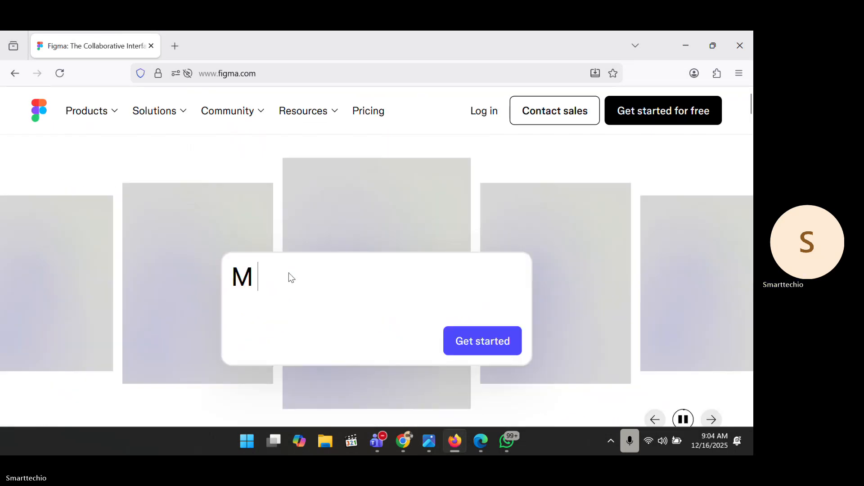
{"action": "scroll", "coordinate": [289, 275], "scroll_direction": "down", "scroll_amount": 3}
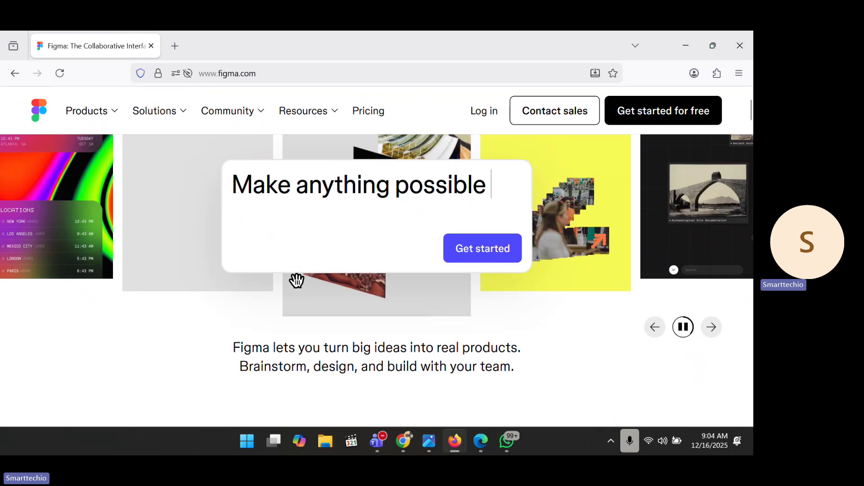
{"action": "scroll", "coordinate": [297, 280], "scroll_direction": "up", "scroll_amount": 2}
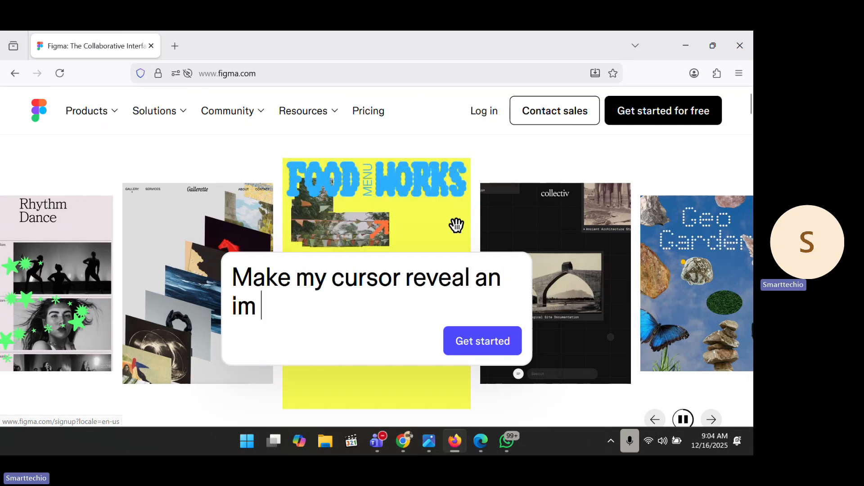
{"action": "scroll", "coordinate": [449, 218], "scroll_direction": "down", "scroll_amount": 5}
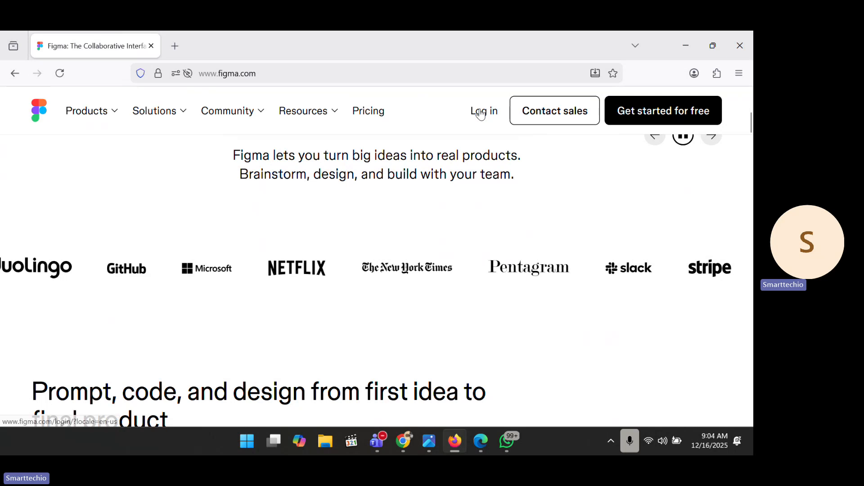
{"action": "scroll", "coordinate": [358, 253], "scroll_direction": "down", "scroll_amount": 1}
{"action": "scroll", "coordinate": [359, 253], "scroll_direction": "down", "scroll_amount": 2}
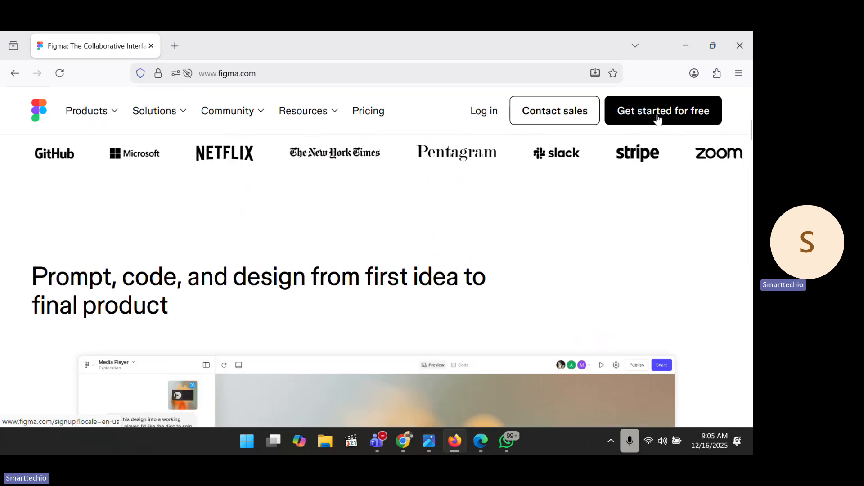
{"action": "scroll", "coordinate": [489, 266], "scroll_direction": "down", "scroll_amount": 2}
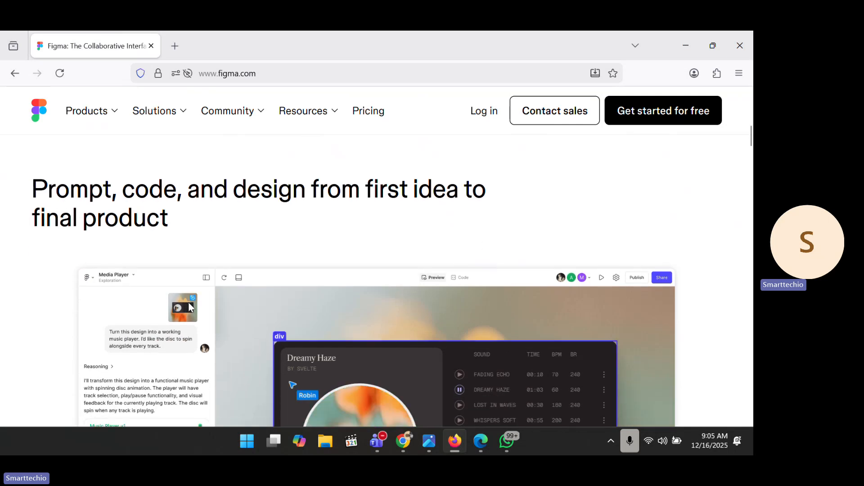
{"action": "scroll", "coordinate": [189, 307], "scroll_direction": "up", "scroll_amount": 4}
{"action": "scroll", "coordinate": [191, 308], "scroll_direction": "up", "scroll_amount": 6}
{"action": "scroll", "coordinate": [197, 309], "scroll_direction": "down", "scroll_amount": 1}
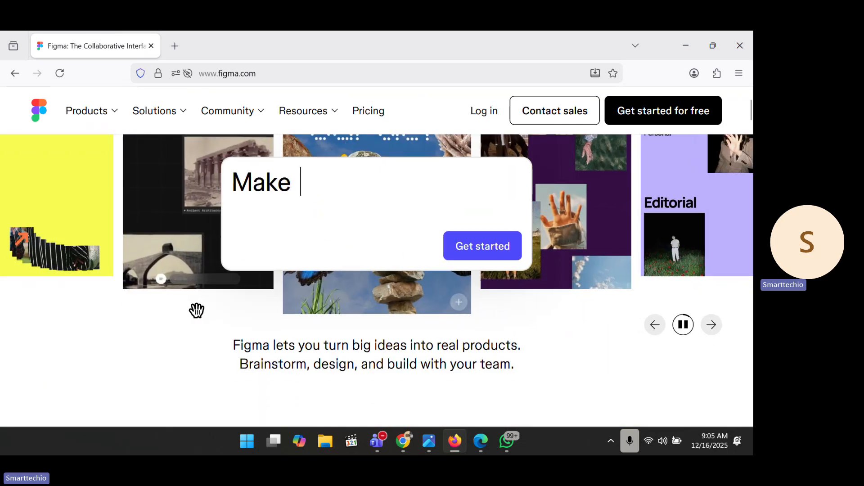
{"action": "scroll", "coordinate": [180, 301], "scroll_direction": "up", "scroll_amount": 2}
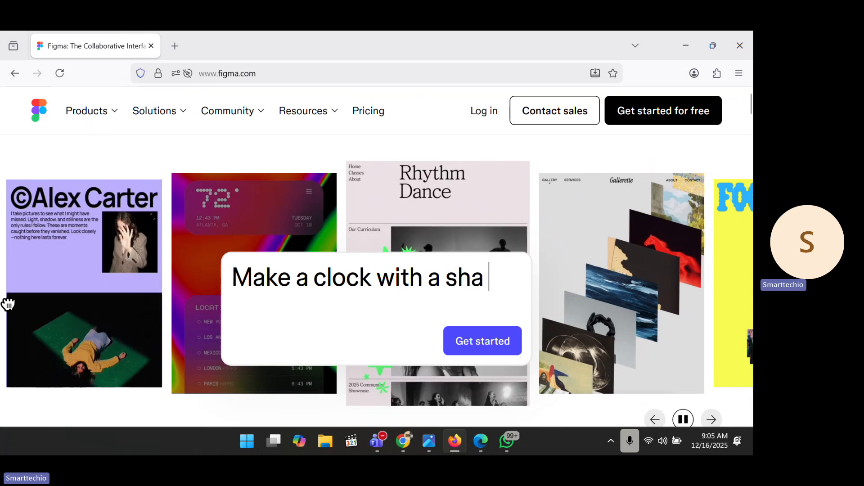
{"action": "scroll", "coordinate": [7, 301], "scroll_direction": "down", "scroll_amount": 6}
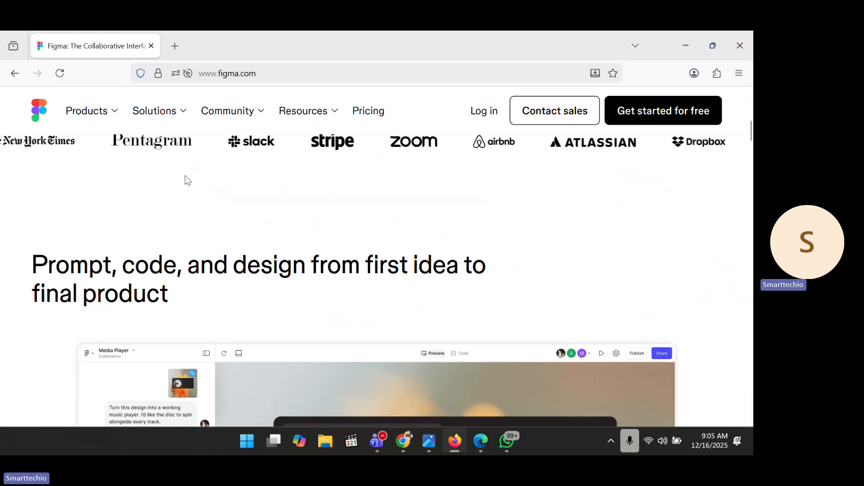
{"action": "scroll", "coordinate": [261, 150], "scroll_direction": "up", "scroll_amount": 1}
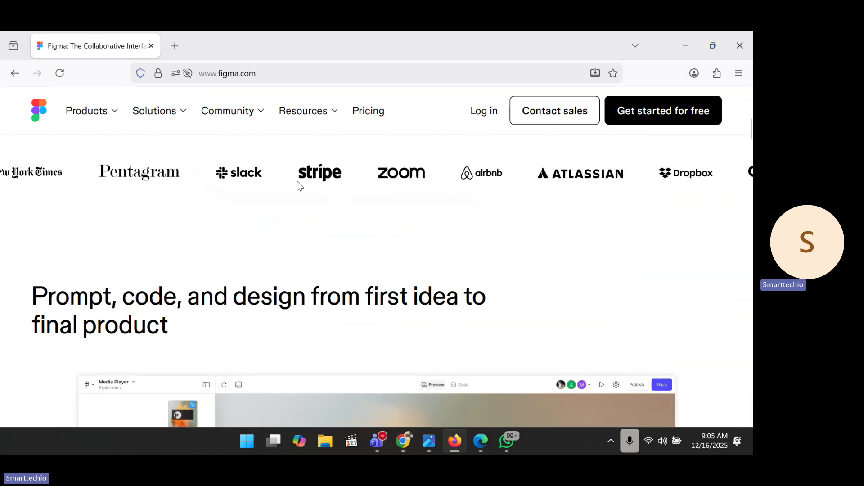
{"action": "scroll", "coordinate": [197, 314], "scroll_direction": "down", "scroll_amount": 2}
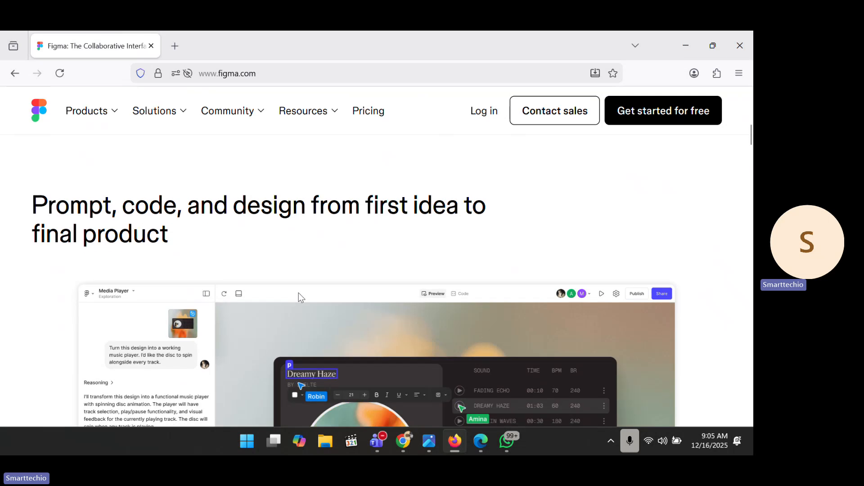
{"action": "scroll", "coordinate": [302, 293], "scroll_direction": "down", "scroll_amount": 4}
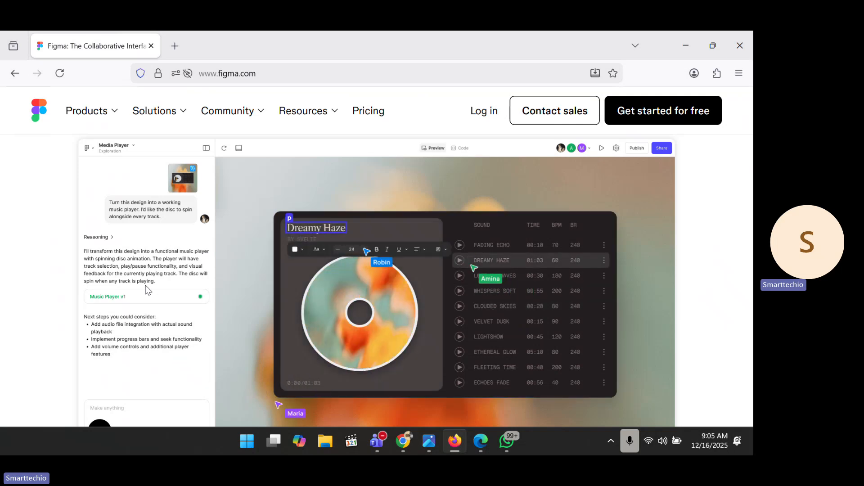
{"action": "scroll", "coordinate": [146, 289], "scroll_direction": "down", "scroll_amount": 4}
{"action": "scroll", "coordinate": [146, 290], "scroll_direction": "down", "scroll_amount": 3}
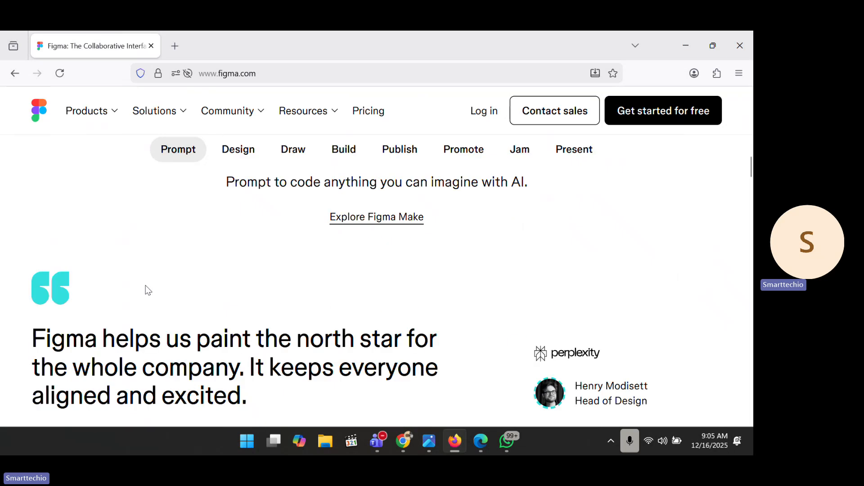
{"action": "scroll", "coordinate": [243, 306], "scroll_direction": "down", "scroll_amount": 4}
{"action": "scroll", "coordinate": [244, 306], "scroll_direction": "down", "scroll_amount": 6}
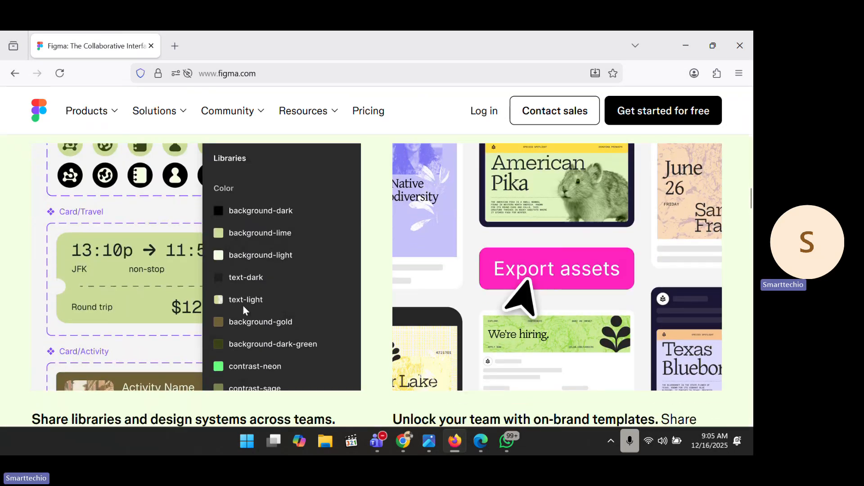
{"action": "scroll", "coordinate": [243, 306], "scroll_direction": "down", "scroll_amount": 3}
{"action": "scroll", "coordinate": [243, 306], "scroll_direction": "down", "scroll_amount": 10}
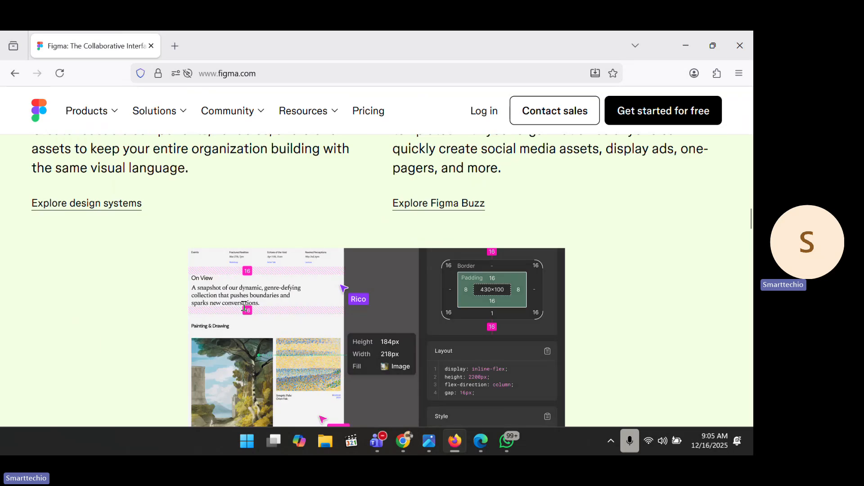
{"action": "scroll", "coordinate": [243, 306], "scroll_direction": "down", "scroll_amount": 10}
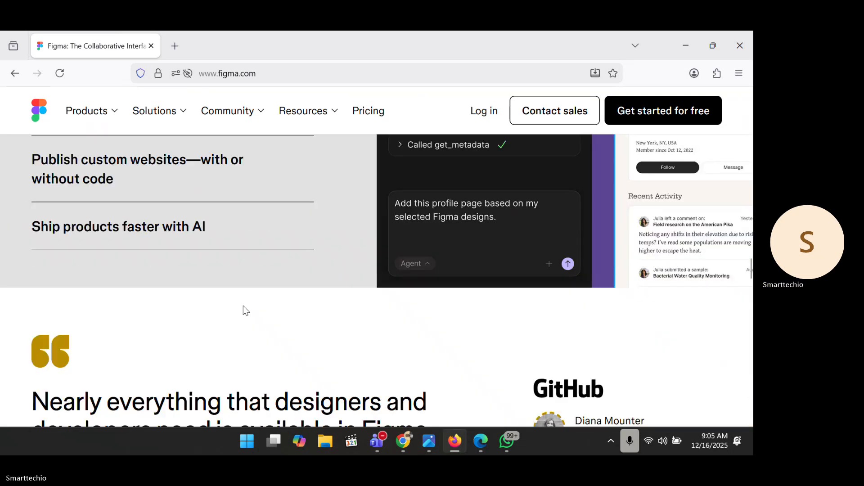
{"action": "scroll", "coordinate": [243, 307], "scroll_direction": "down", "scroll_amount": 3}
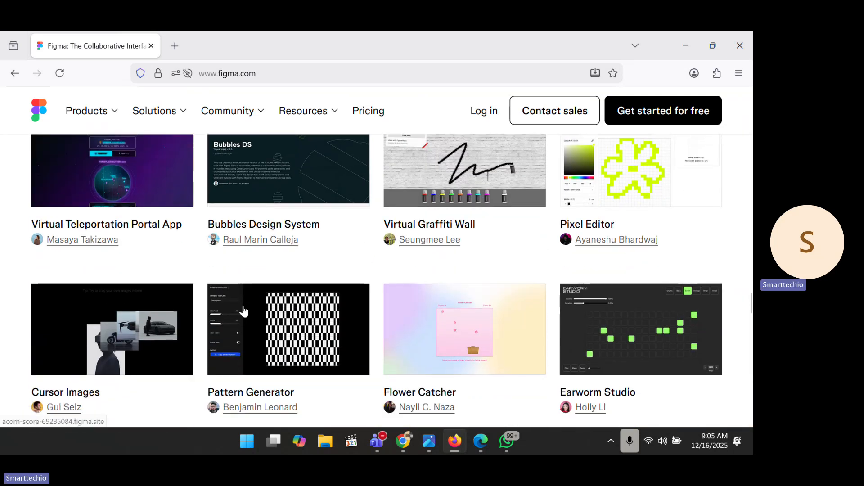
{"action": "scroll", "coordinate": [252, 302], "scroll_direction": "down", "scroll_amount": 1}
{"action": "scroll", "coordinate": [252, 301], "scroll_direction": "down", "scroll_amount": 10}
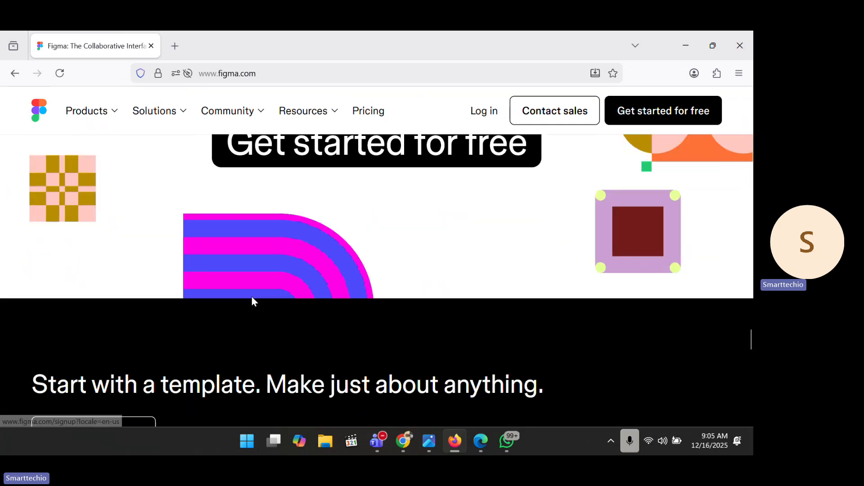
{"action": "scroll", "coordinate": [252, 301], "scroll_direction": "down", "scroll_amount": 15}
{"action": "scroll", "coordinate": [252, 301], "scroll_direction": "up", "scroll_amount": 20}
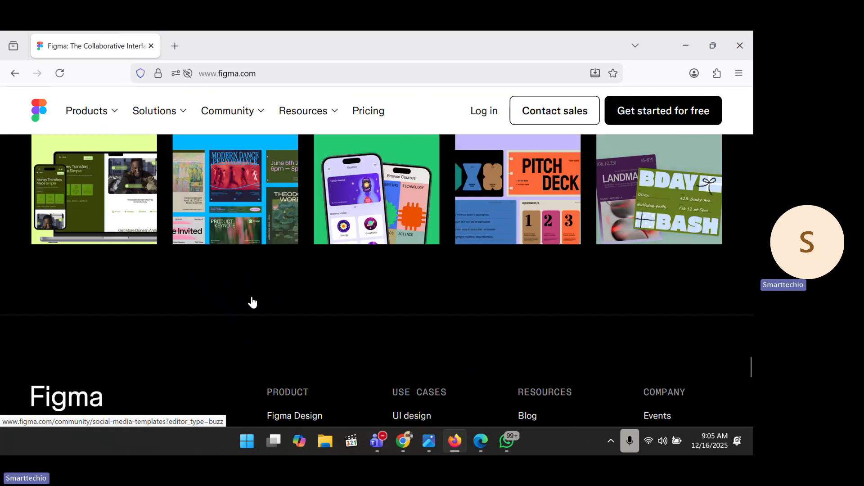
{"action": "scroll", "coordinate": [252, 302], "scroll_direction": "up", "scroll_amount": 2}
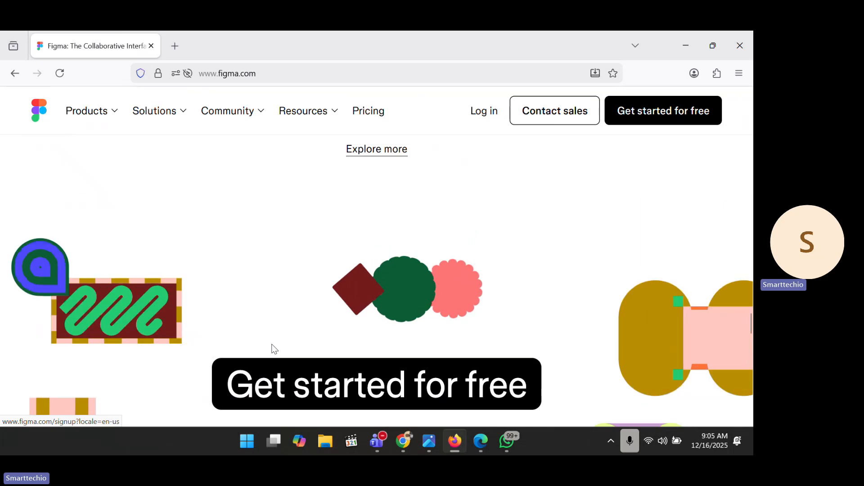
{"action": "left_click", "coordinate": [281, 387]}
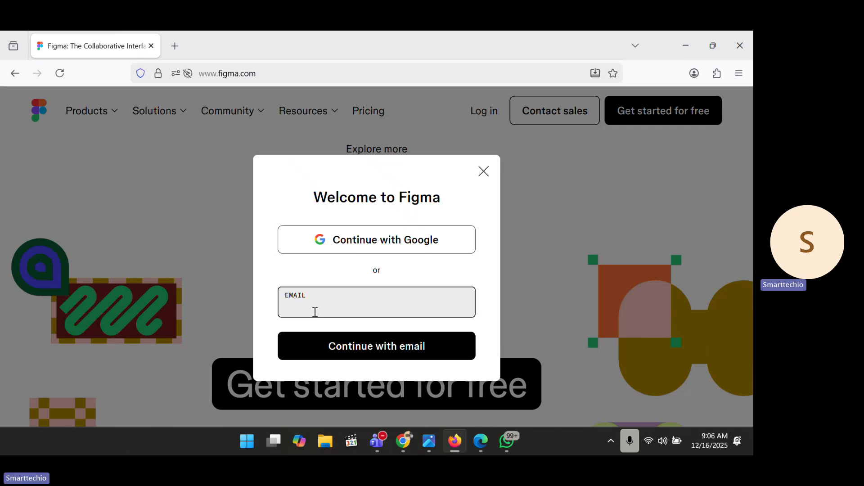
Step: Continue with Google, pick the account, and allow Figma to use the profile details
{"action": "left_click", "coordinate": [362, 245]}
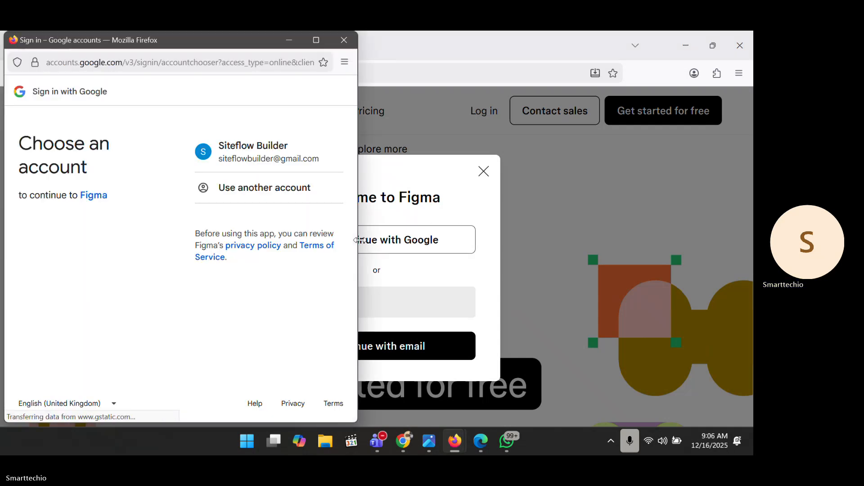
{"action": "left_click", "coordinate": [266, 149]}
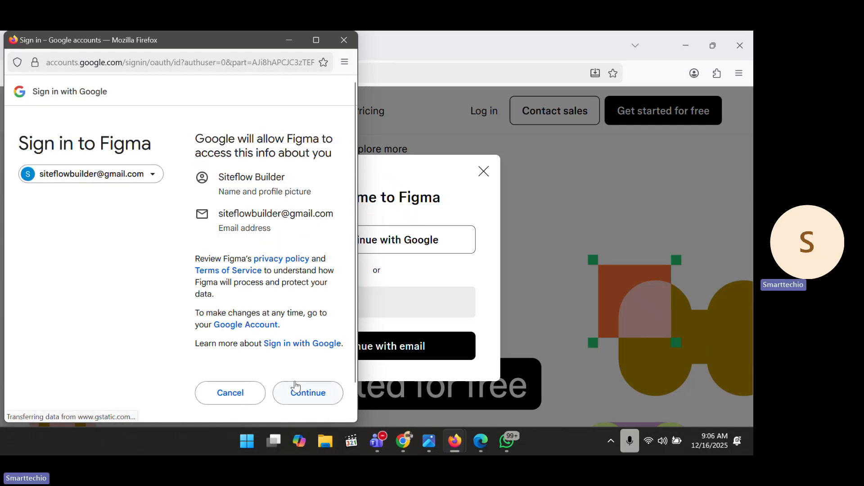
{"action": "left_click", "coordinate": [295, 386]}
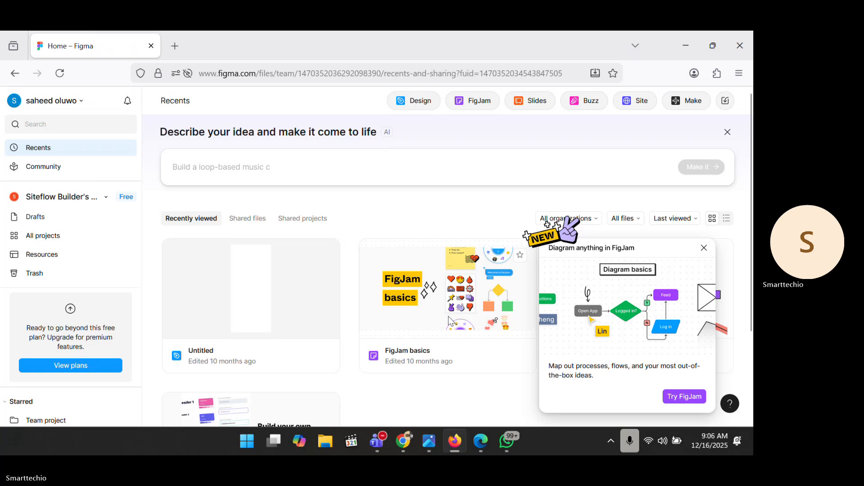
{"action": "scroll", "coordinate": [283, 264], "scroll_direction": "down", "scroll_amount": 2}
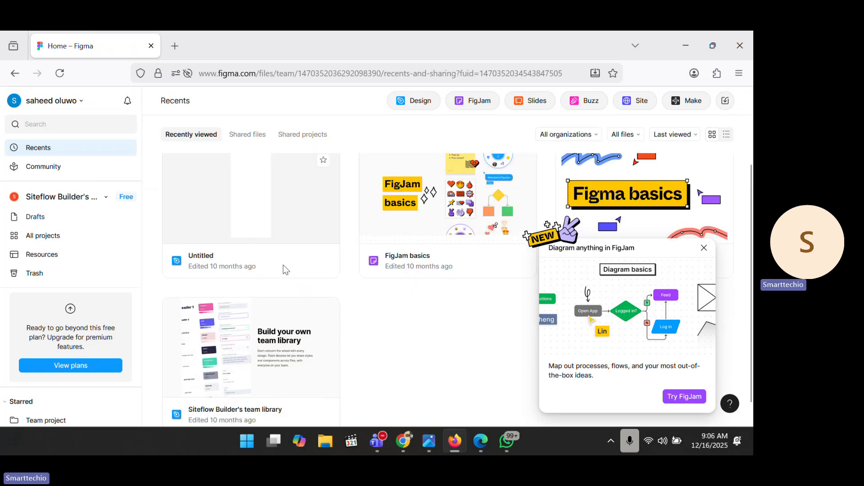
{"action": "scroll", "coordinate": [283, 264], "scroll_direction": "up", "scroll_amount": 2}
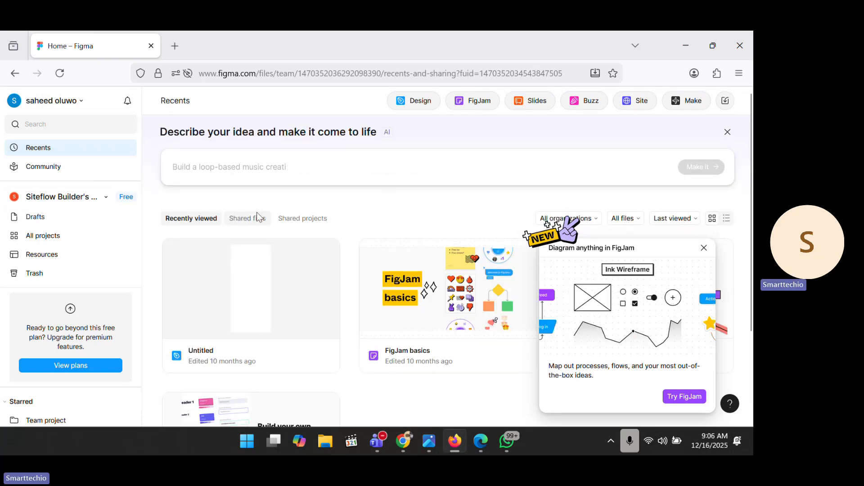
{"action": "left_click", "coordinate": [192, 167]}
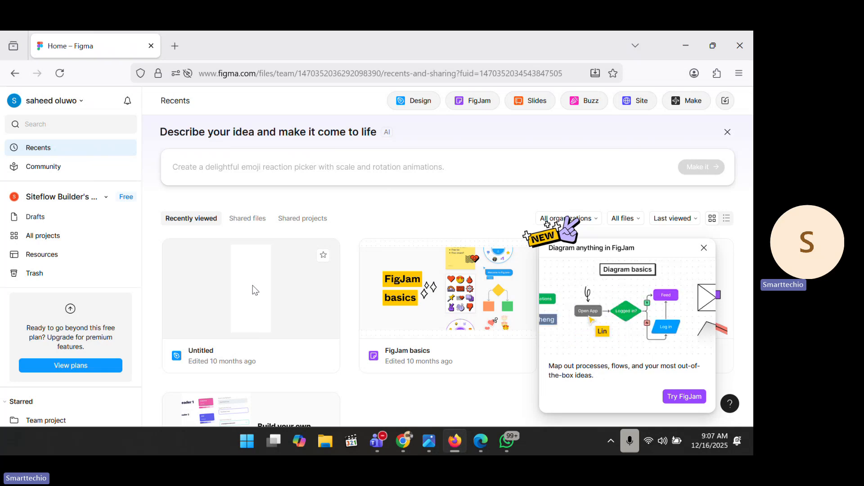
{"action": "left_click", "coordinate": [53, 166]}
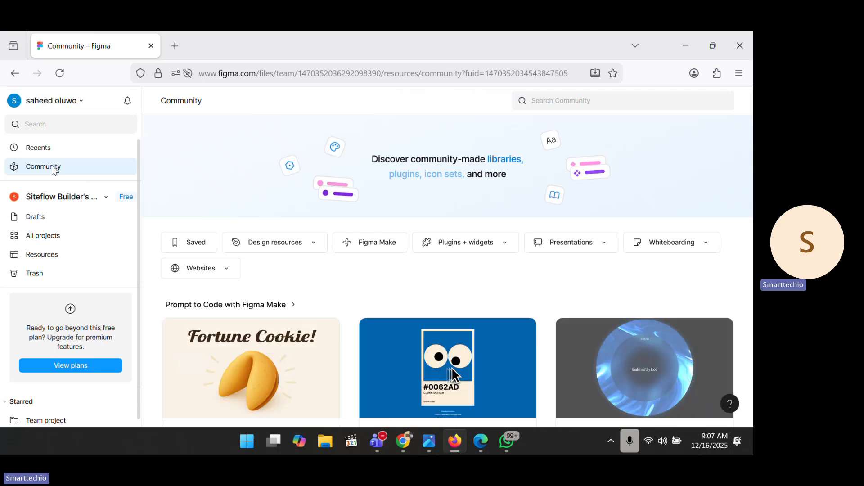
{"action": "scroll", "coordinate": [275, 280], "scroll_direction": "down", "scroll_amount": 6}
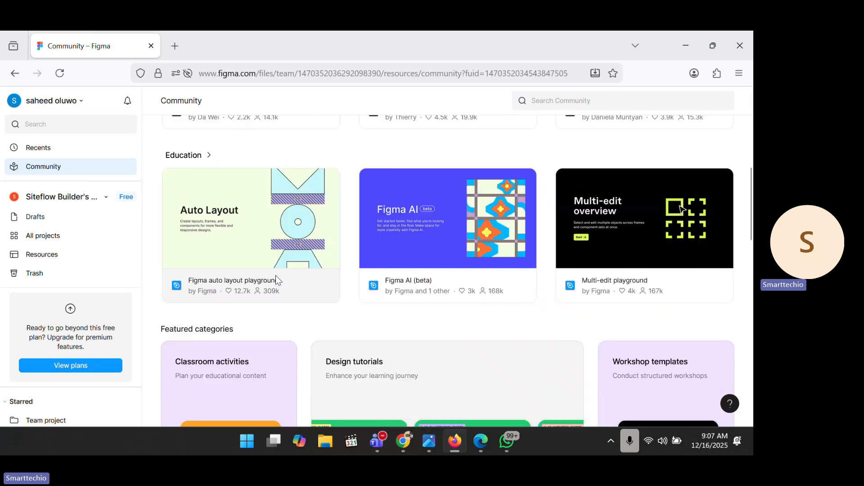
{"action": "scroll", "coordinate": [276, 280], "scroll_direction": "up", "scroll_amount": 6}
{"action": "left_click", "coordinate": [48, 217]}
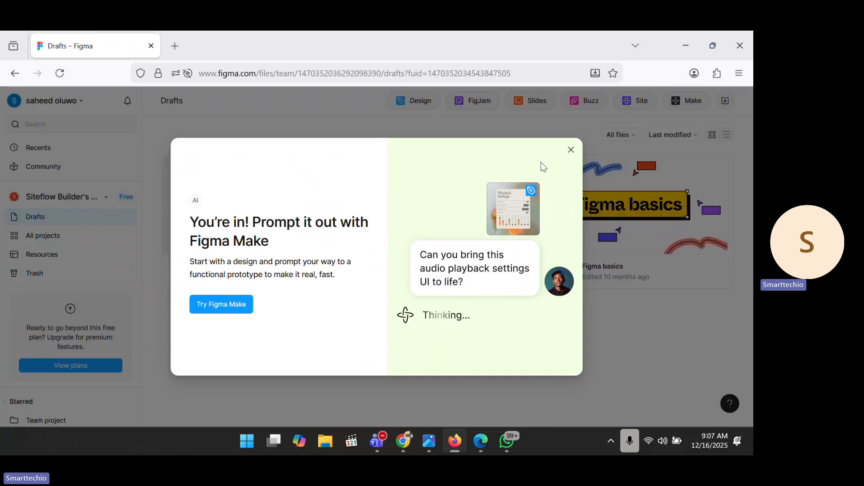
{"action": "left_click", "coordinate": [571, 151]}
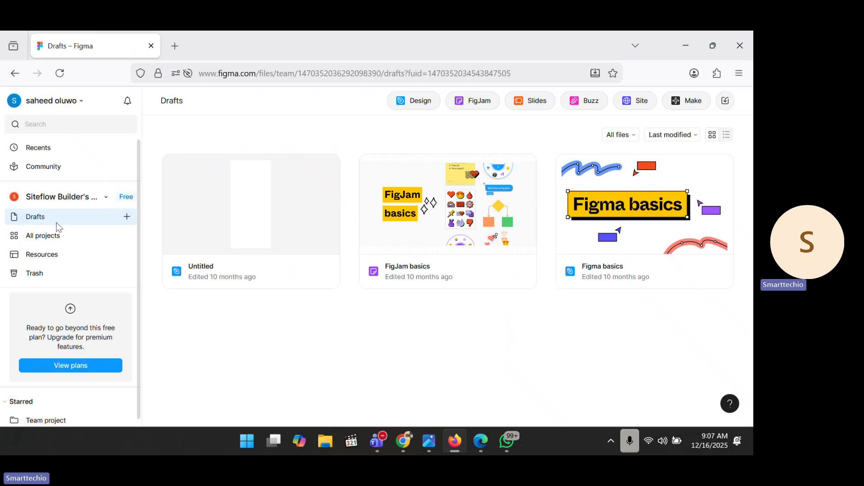
{"action": "left_click", "coordinate": [51, 235]}
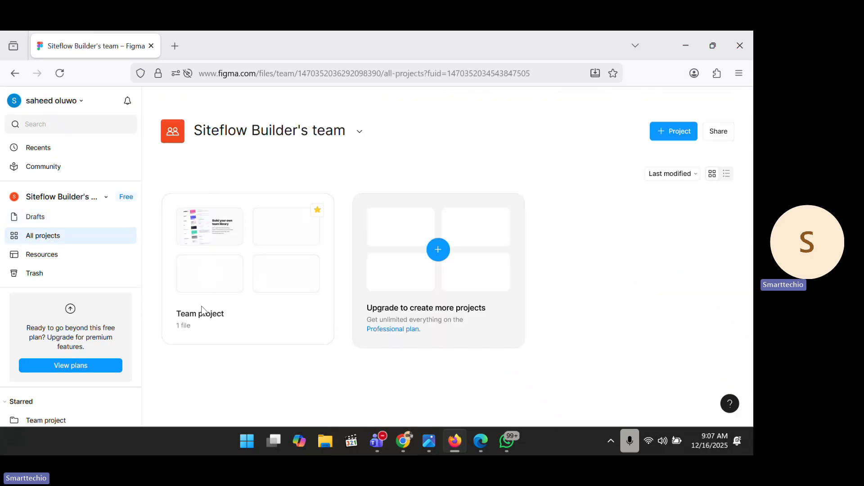
{"action": "left_click", "coordinate": [69, 257]}
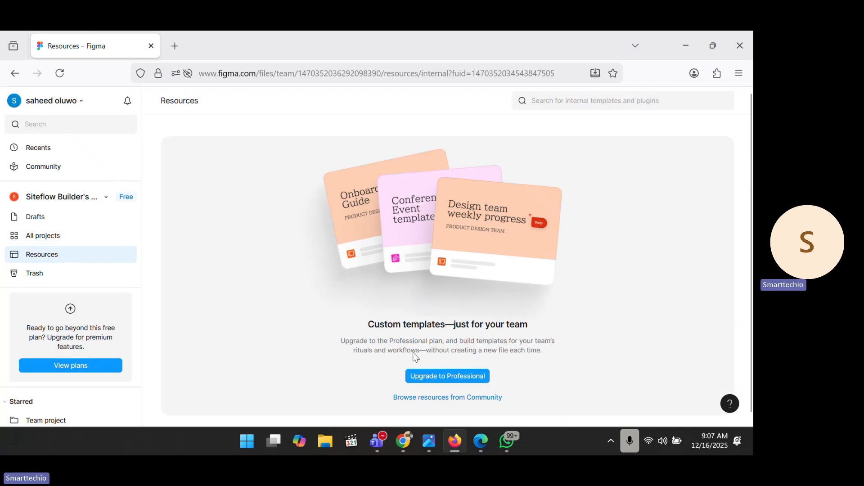
{"action": "scroll", "coordinate": [414, 353], "scroll_direction": "down", "scroll_amount": 1}
{"action": "scroll", "coordinate": [413, 353], "scroll_direction": "up", "scroll_amount": 1}
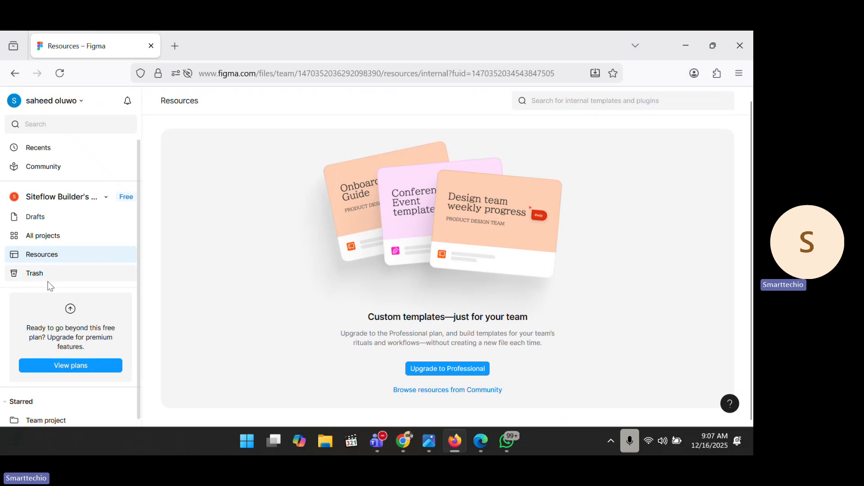
{"action": "left_click", "coordinate": [36, 274]}
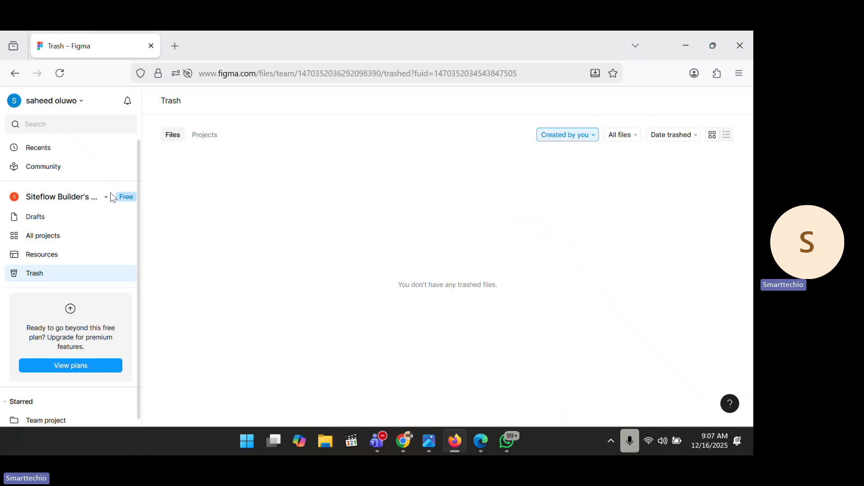
{"action": "left_click", "coordinate": [56, 149]}
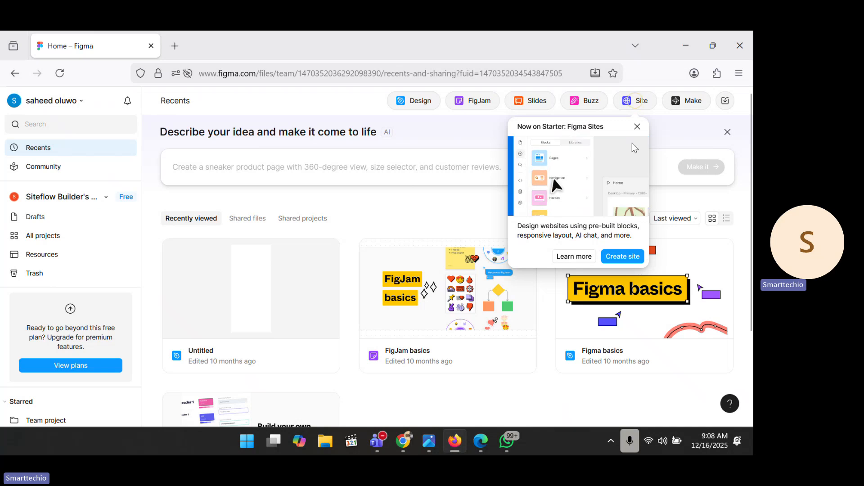
Step: Dismiss the Figma Sites promotion and create a new blank Design file
{"action": "left_click", "coordinate": [638, 129]}
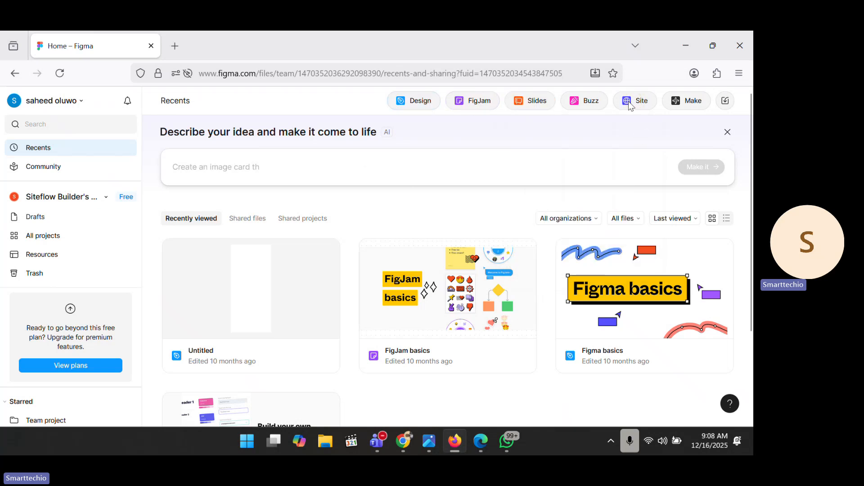
{"action": "left_click", "coordinate": [416, 100]}
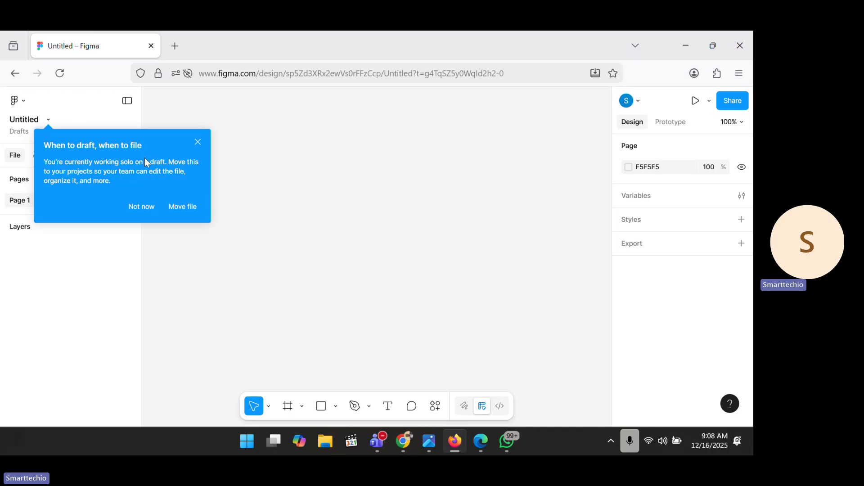
Step: Rename the Untitled draft to 'Teliytech free class'
{"action": "left_click", "coordinate": [29, 120]}
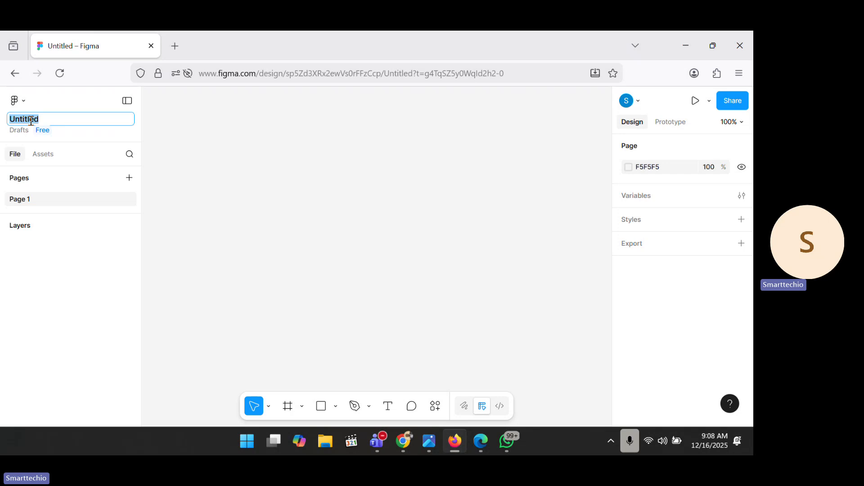
{"action": "type", "text": "Teliytech d"}
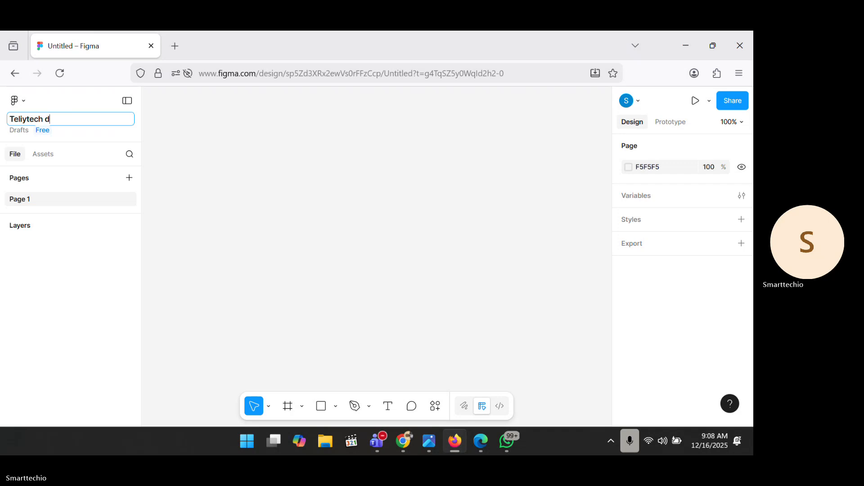
{"action": "key", "text": "BackSpace"}
{"action": "type", "text": "fr"}
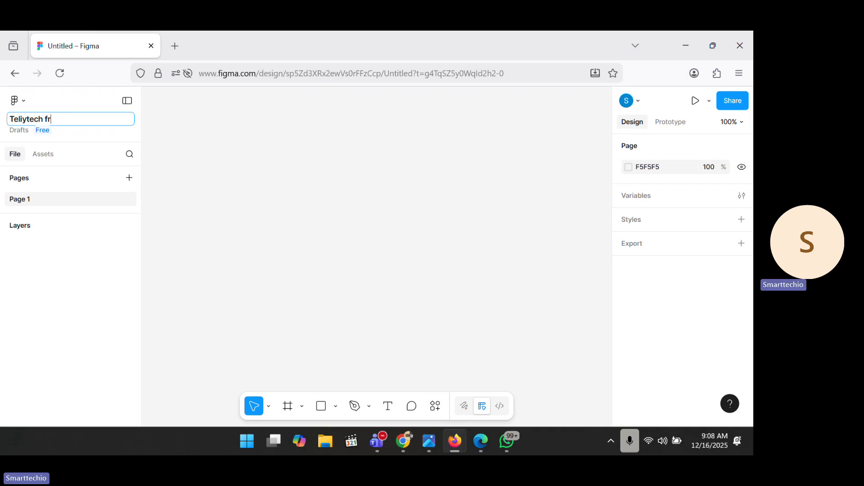
{"action": "type", "text": "ee class"}
{"action": "key", "text": "Return"}
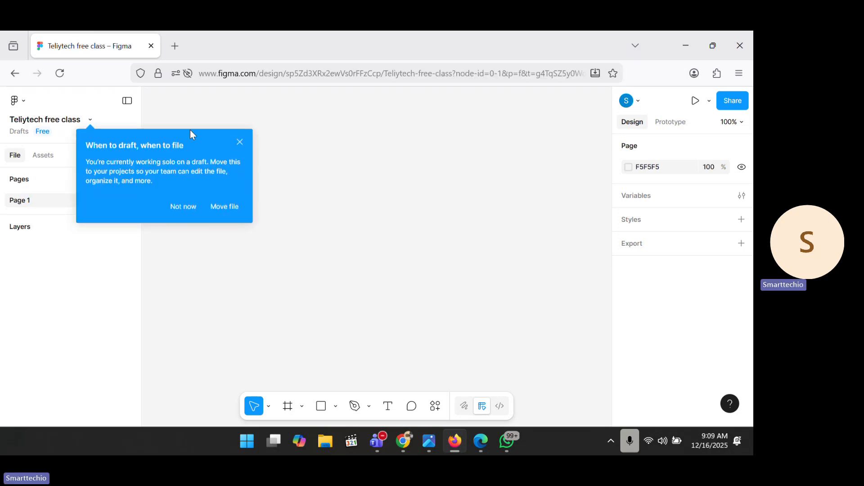
Step: Dismiss the draft-or-file tip and glance at the Assets tab before returning to File
{"action": "left_click", "coordinate": [186, 207]}
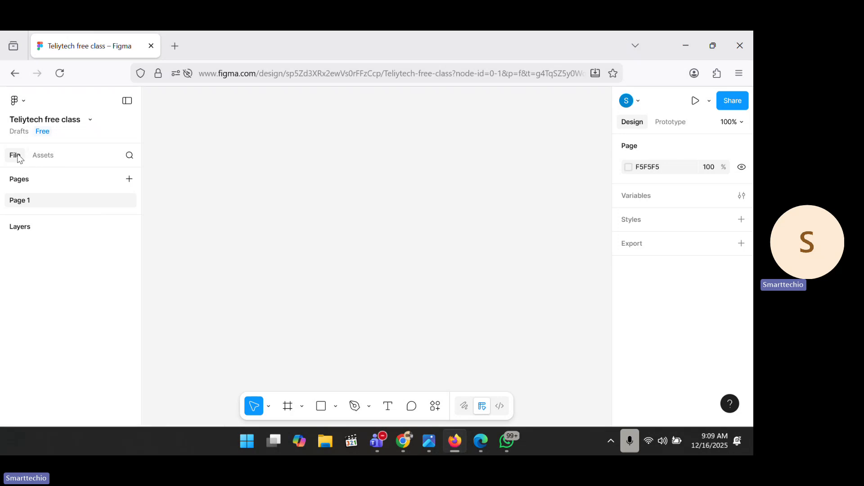
{"action": "left_click", "coordinate": [52, 158]}
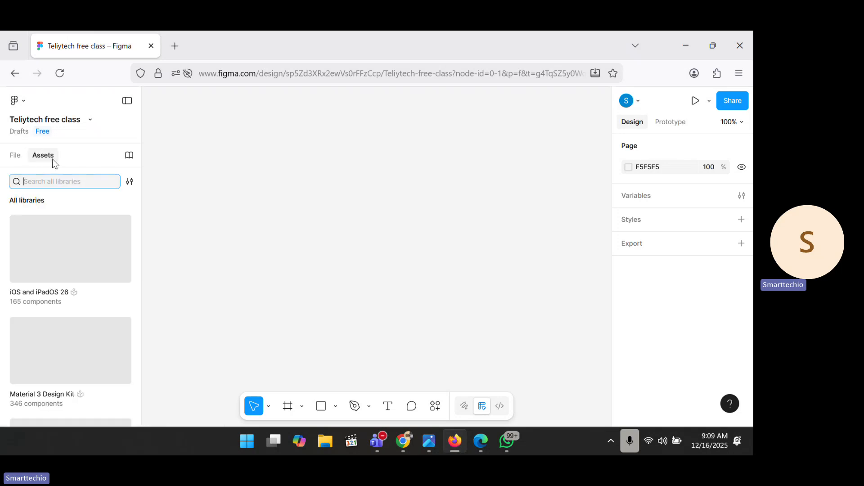
{"action": "left_click", "coordinate": [15, 160]}
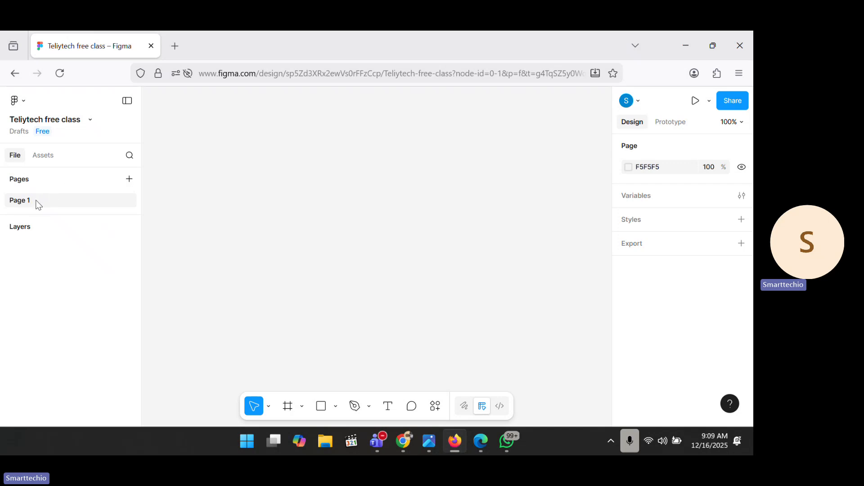
Step: Open the file options menu and close it without choosing anything
{"action": "left_click", "coordinate": [90, 120]}
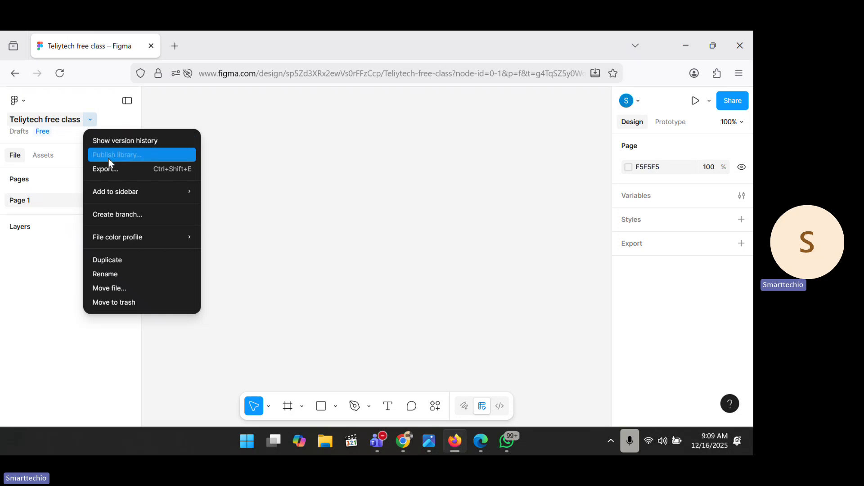
{"action": "mouse_move", "coordinate": [122, 193]}
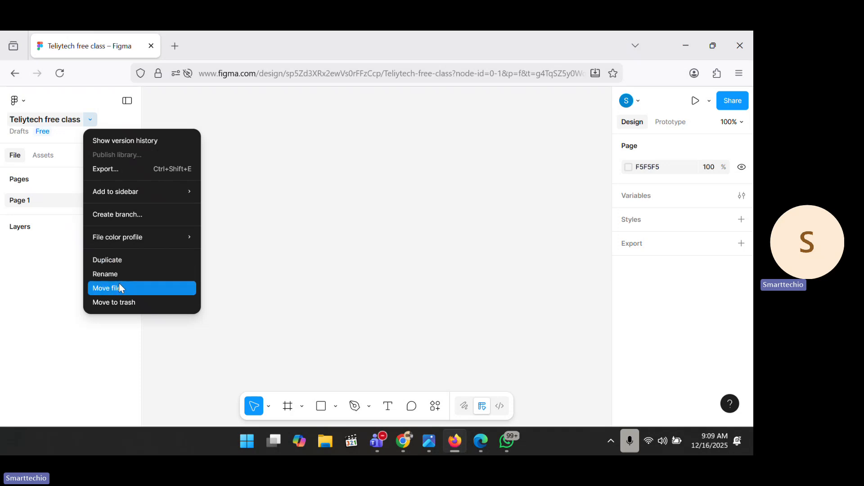
{"action": "left_click", "coordinate": [258, 162]}
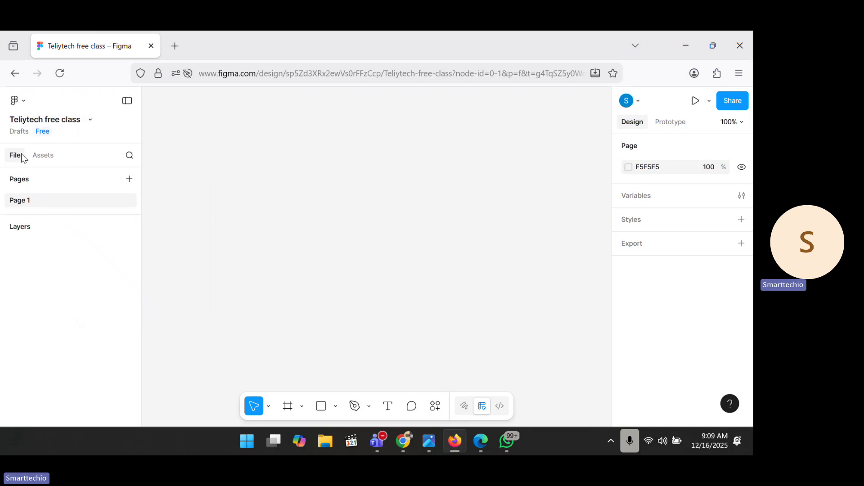
Step: Search the layers for 'teli', then clear and close the search
{"action": "left_click", "coordinate": [128, 157]}
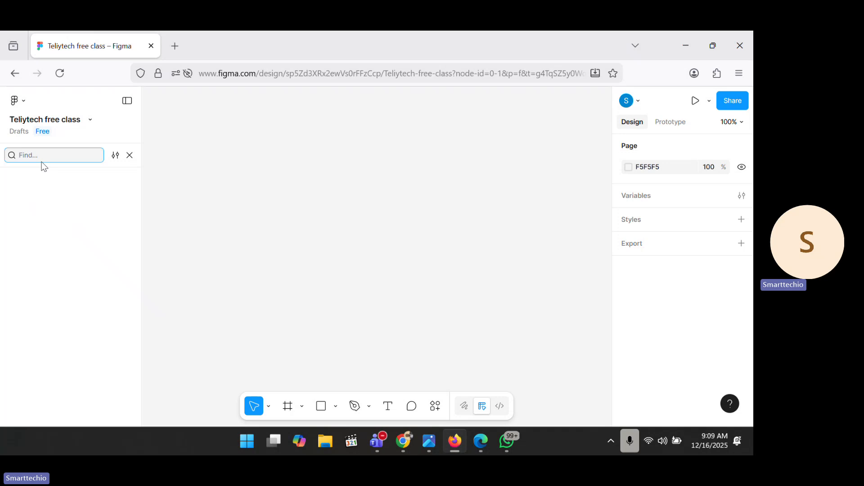
{"action": "type", "text": "teli"}
{"action": "key", "text": "BackSpace"}
{"action": "left_click", "coordinate": [136, 156]}
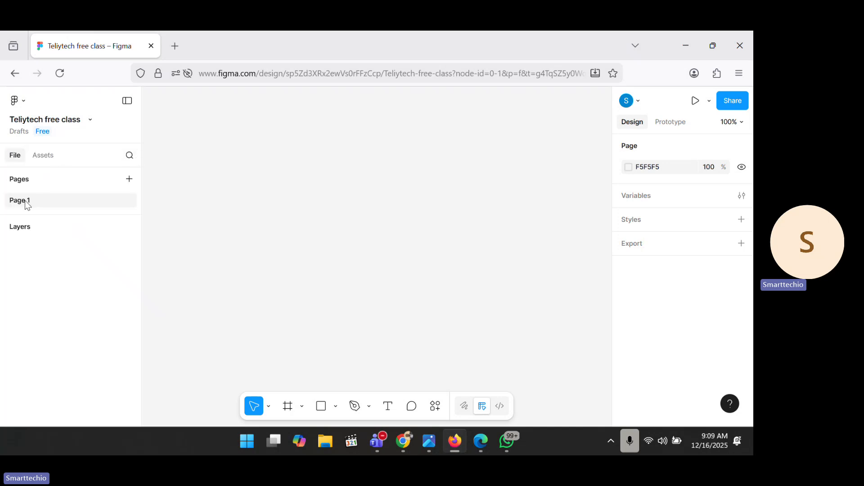
Step: Rename Page 1 to 'Free class excercise', fixing the typo along the way
{"action": "double_click", "coordinate": [26, 203]}
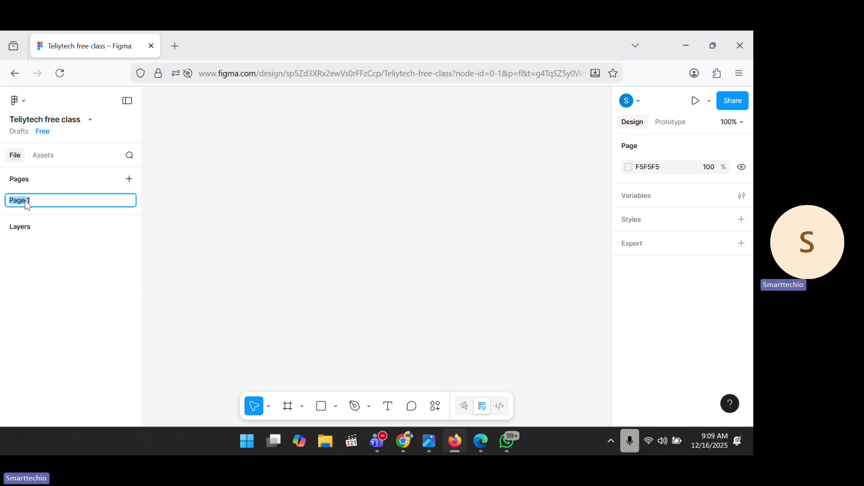
{"action": "type", "text": "Free "}
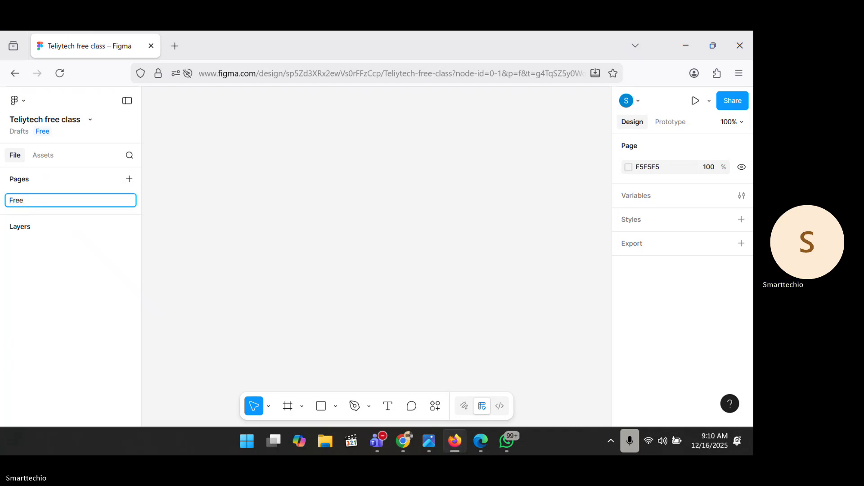
{"action": "type", "text": "class ex"}
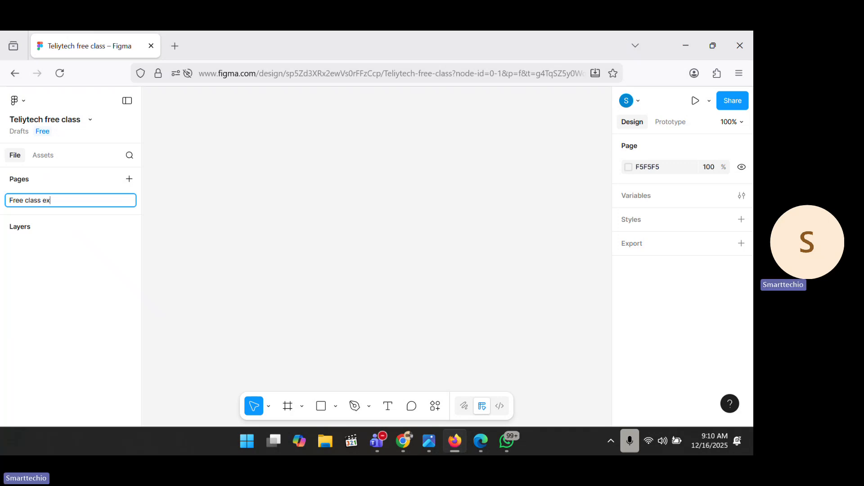
{"action": "type", "text": "cersie"}
{"action": "key", "text": "BackSpace"}
{"action": "key", "text": "BackSpace"}
{"action": "key", "text": "BackSpace"}
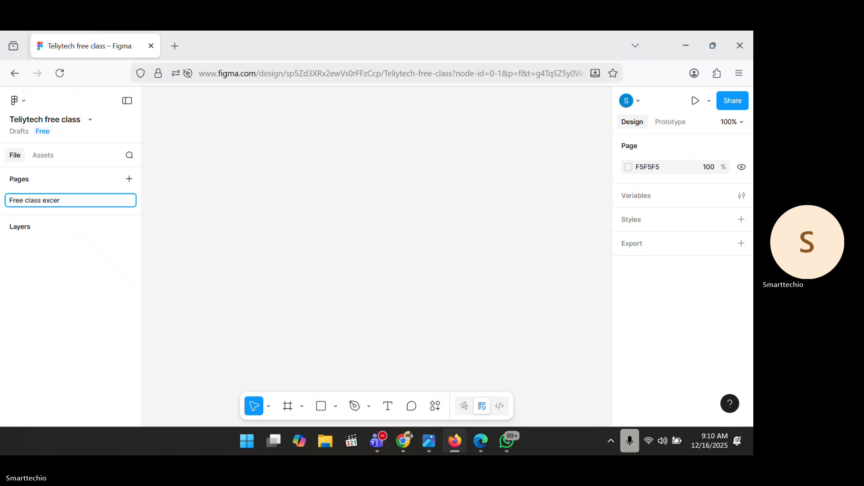
{"action": "type", "text": "si"}
{"action": "type", "text": "e"}
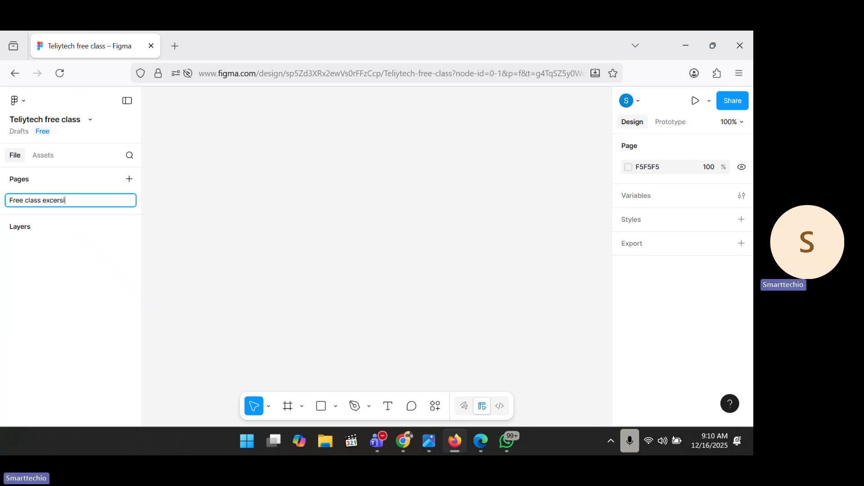
{"action": "key", "text": "BackSpace"}
{"action": "key", "text": "BackSpace"}
{"action": "key", "text": "BackSpace"}
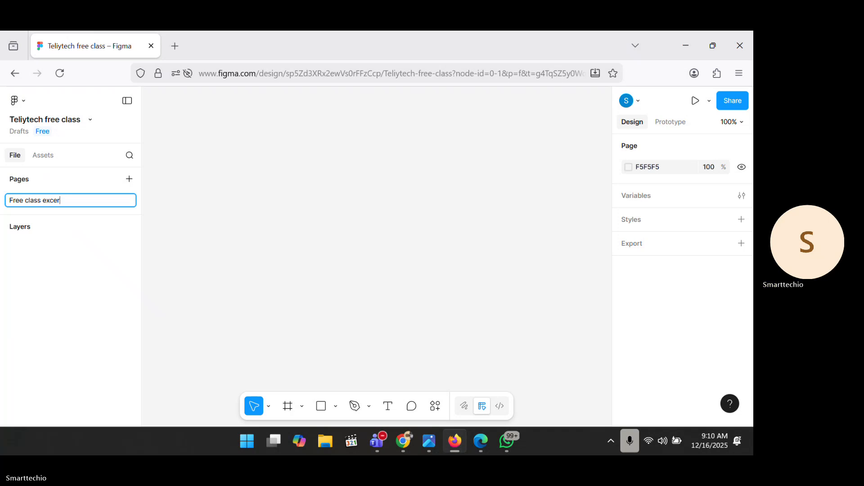
{"action": "type", "text": "cise"}
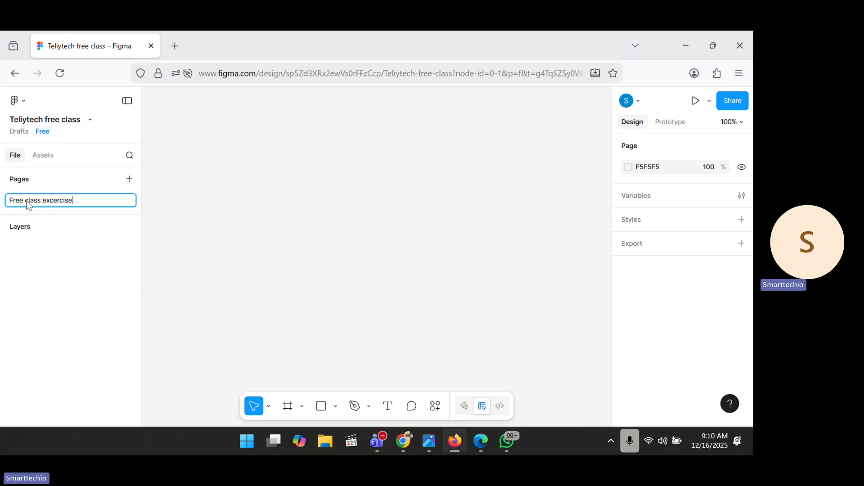
{"action": "key", "text": "Return"}
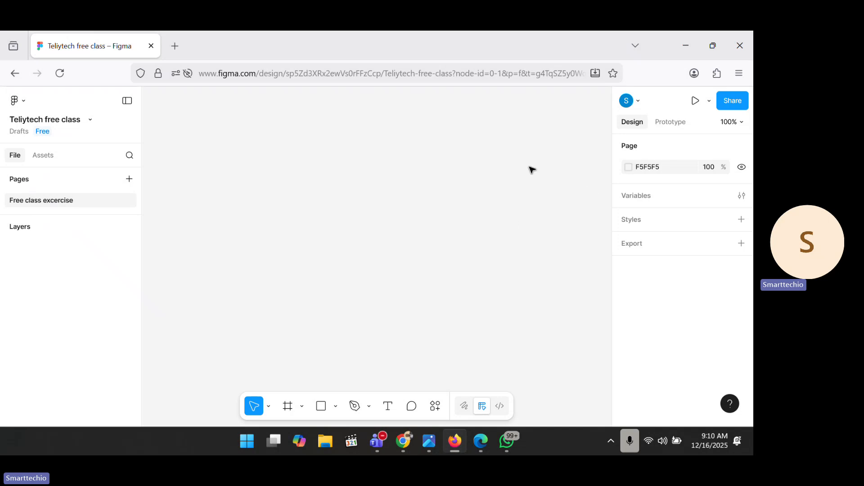
Step: Set the page background colour to grey BBBBBB in the colour picker
{"action": "left_click", "coordinate": [629, 167]}
{"action": "left_click", "coordinate": [600, 188]}
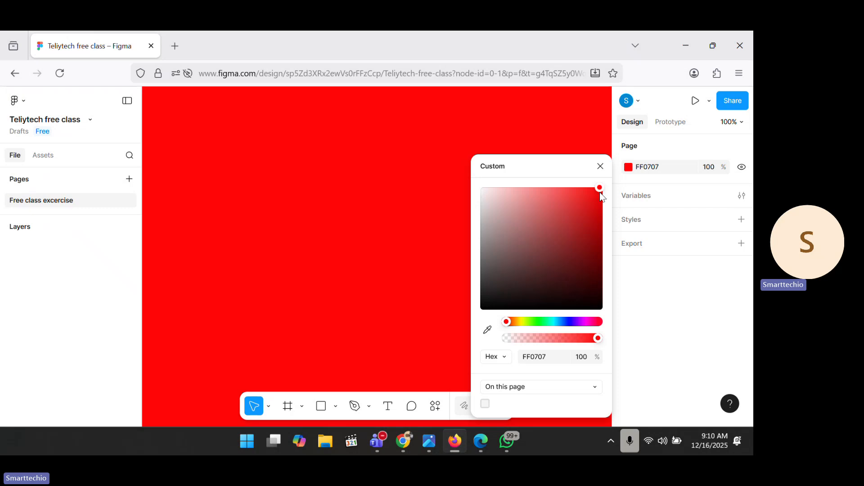
{"action": "left_click", "coordinate": [547, 299]}
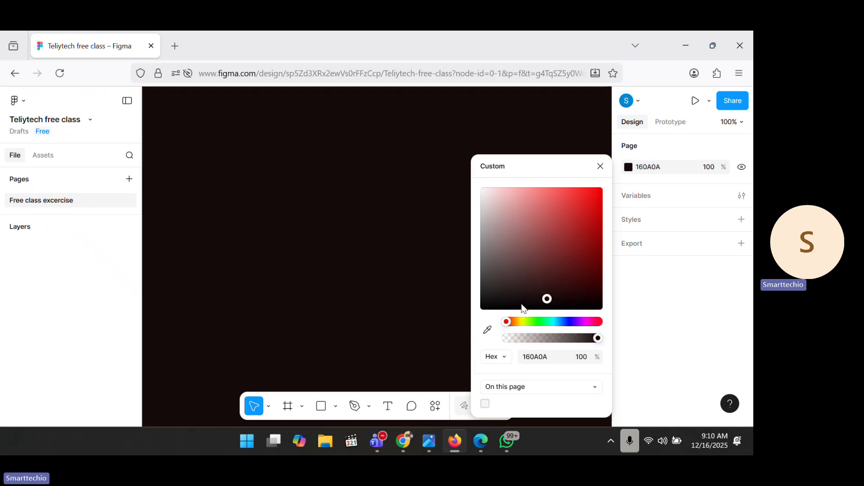
{"action": "left_click", "coordinate": [487, 252]}
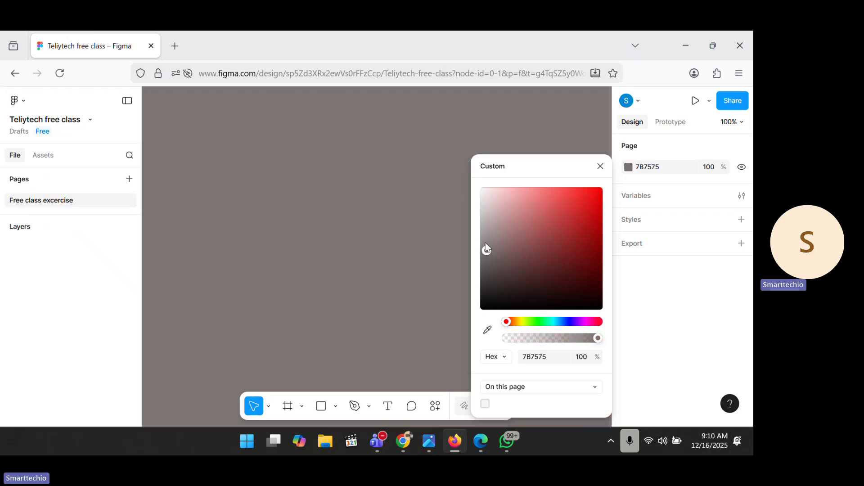
{"action": "left_click_drag", "start_coordinate": [487, 249], "coordinate": [468, 226]}
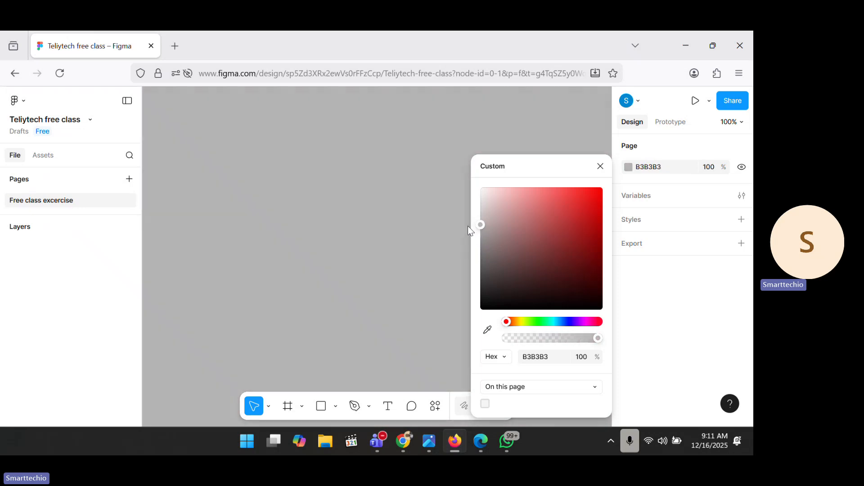
{"action": "left_click", "coordinate": [398, 246]}
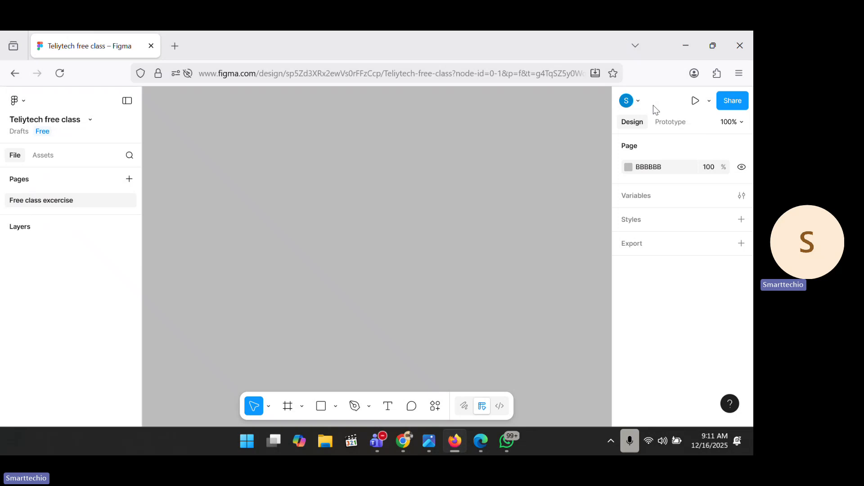
Step: Check who is in the file, then bring up the 'Share this file' dialog
{"action": "left_click", "coordinate": [637, 102]}
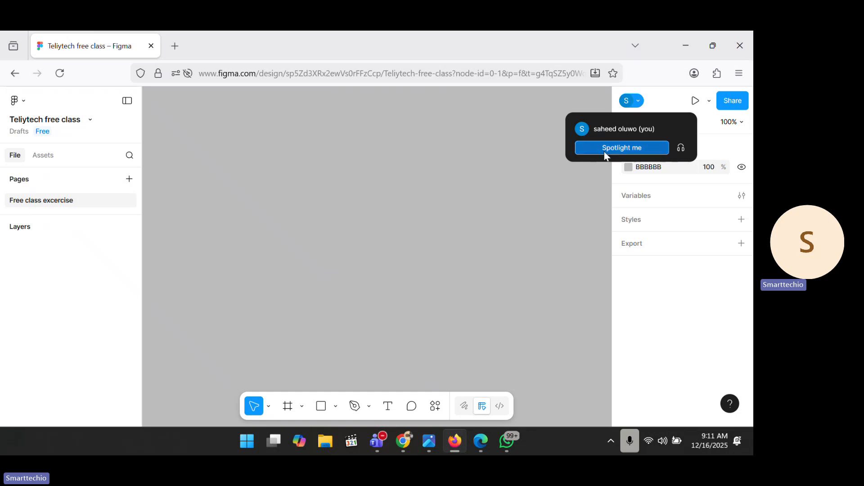
{"action": "left_click", "coordinate": [495, 149]}
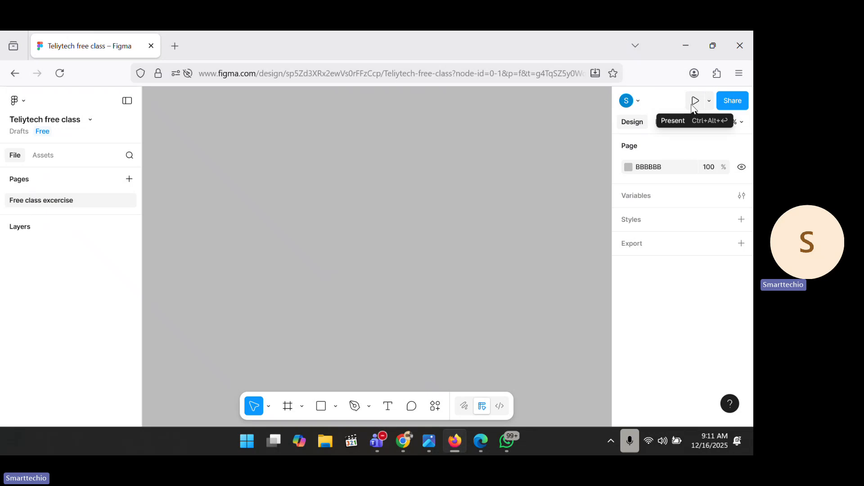
{"action": "left_click", "coordinate": [733, 104]}
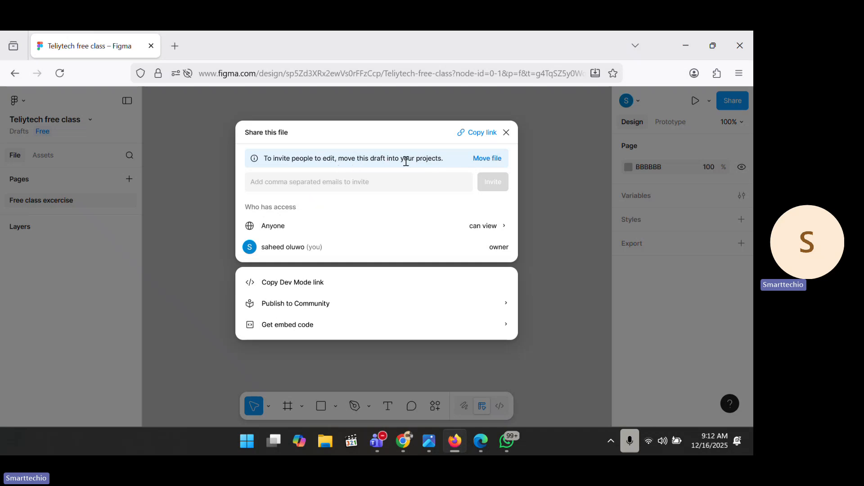
Step: View the invite field and the 'Anyone' link-access settings, then close the Share dialog unchanged
{"action": "left_click", "coordinate": [351, 184]}
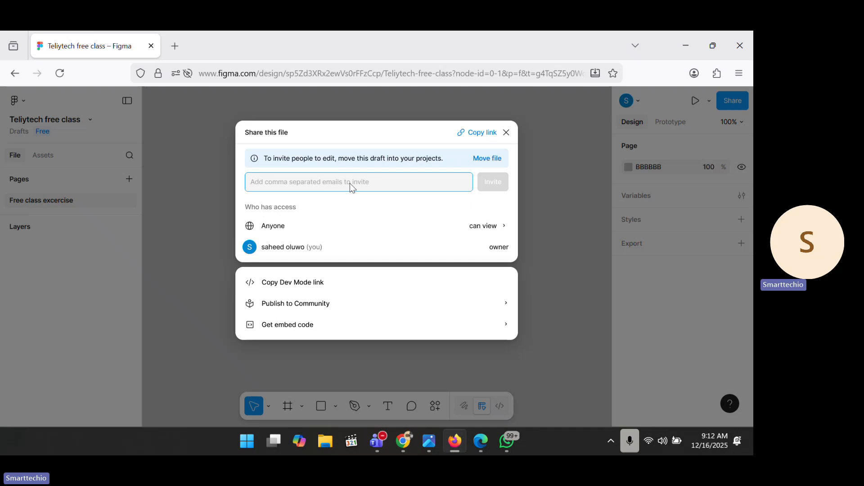
{"action": "left_click", "coordinate": [506, 228]}
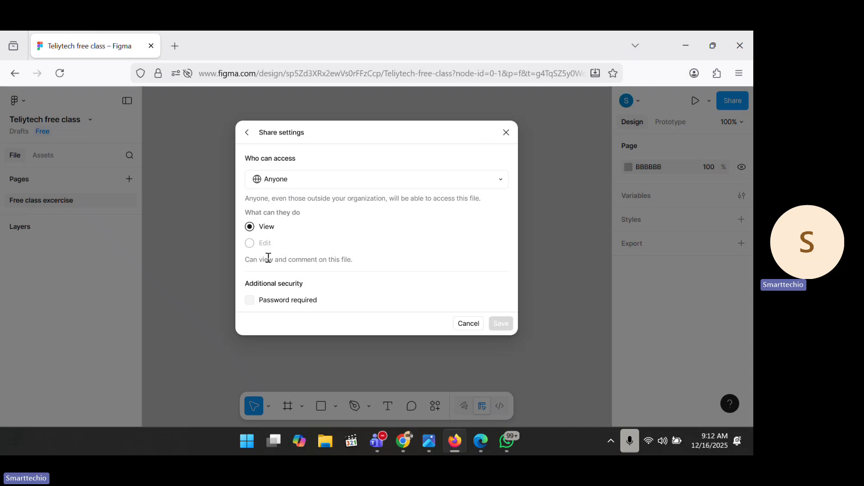
{"action": "left_click", "coordinate": [506, 134]}
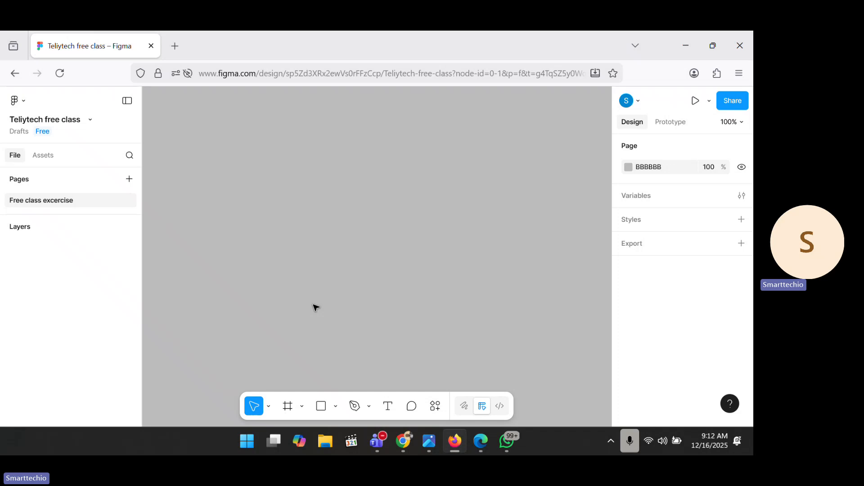
Step: Draw a 295 × 221 rectangle and dismiss the two layer tips
{"action": "left_click", "coordinate": [321, 408]}
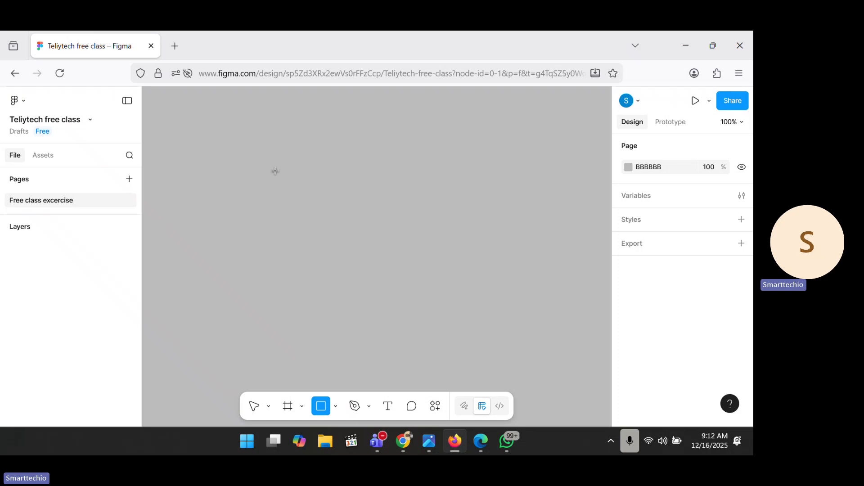
{"action": "left_click_drag", "start_coordinate": [275, 172], "coordinate": [448, 302]}
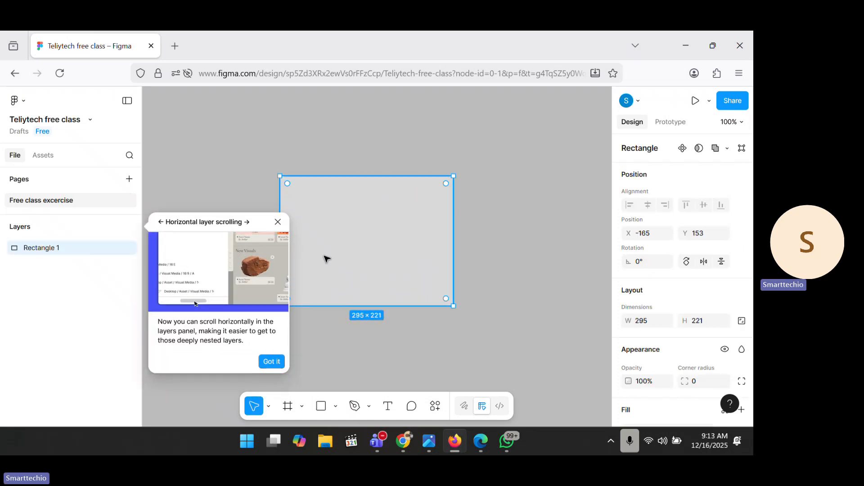
{"action": "left_click", "coordinate": [274, 222]}
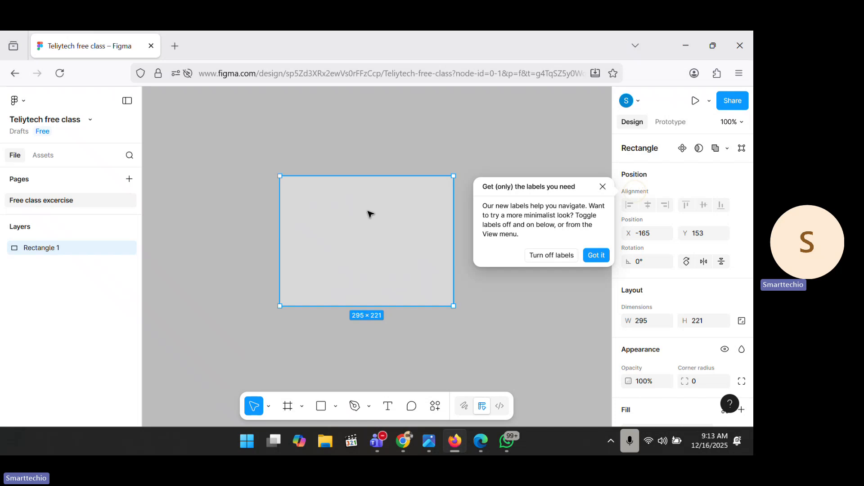
{"action": "left_click", "coordinate": [603, 186]}
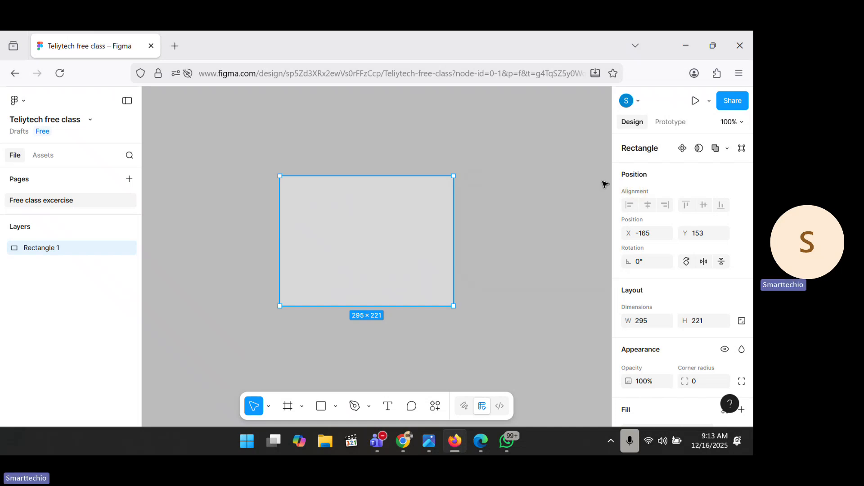
Step: Drag the rectangle to X -218, Y -167 on the canvas
{"action": "left_click_drag", "start_coordinate": [377, 235], "coordinate": [409, 194]}
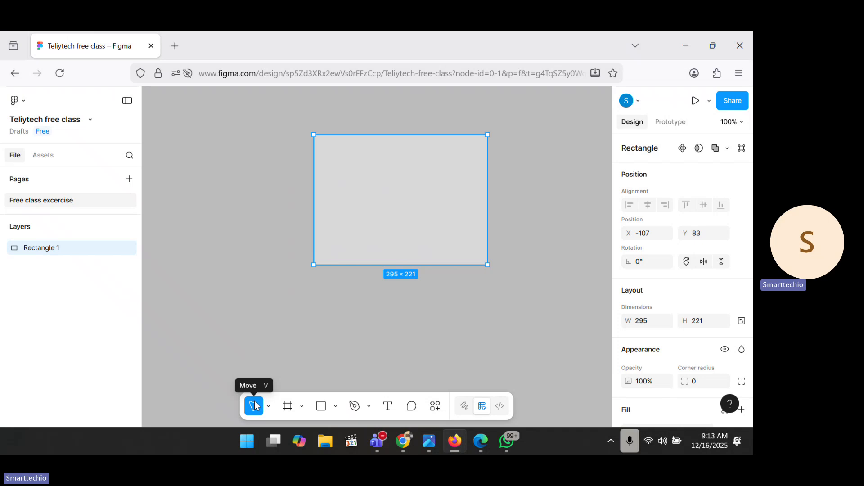
{"action": "left_click_drag", "start_coordinate": [333, 220], "coordinate": [315, 209]}
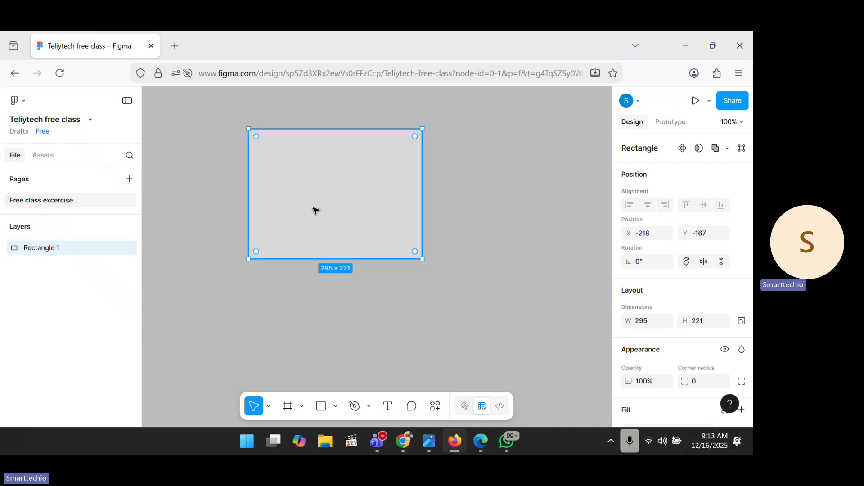
{"action": "left_click", "coordinate": [268, 407]}
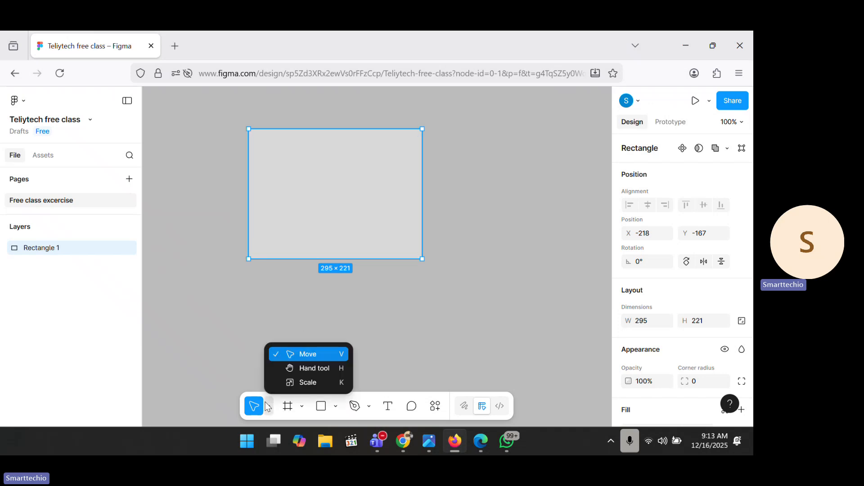
Step: Use the Hand tool to pan and zoom around until Rectangle 1 is fully in view
{"action": "left_click", "coordinate": [291, 375]}
{"action": "left_click_drag", "start_coordinate": [326, 195], "coordinate": [290, 270]}
{"action": "scroll", "coordinate": [289, 270], "scroll_direction": "down", "scroll_amount": 5}
{"action": "scroll", "coordinate": [289, 270], "scroll_direction": "down", "scroll_amount": 5}
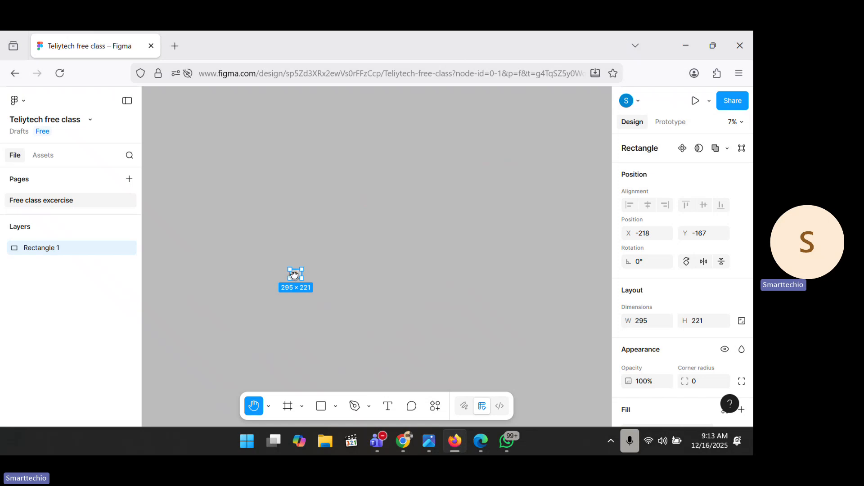
{"action": "left_click_drag", "start_coordinate": [294, 273], "coordinate": [364, 232]}
{"action": "scroll", "coordinate": [314, 186], "scroll_direction": "up", "scroll_amount": 5}
{"action": "scroll", "coordinate": [364, 232], "scroll_direction": "up", "scroll_amount": 5}
{"action": "scroll", "coordinate": [365, 231], "scroll_direction": "down", "scroll_amount": 2}
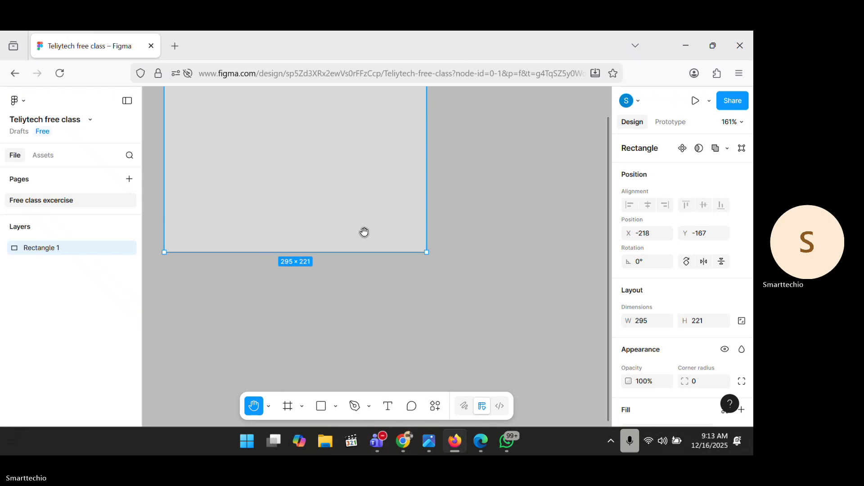
{"action": "scroll", "coordinate": [364, 231], "scroll_direction": "down", "scroll_amount": 1}
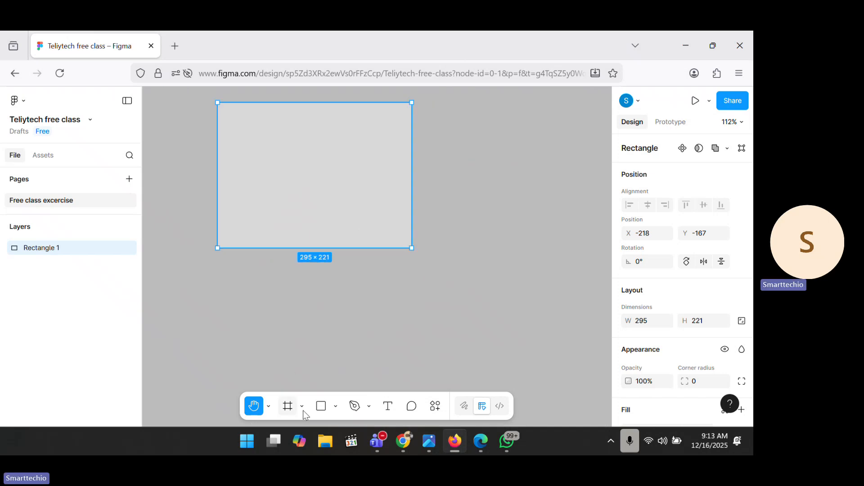
{"action": "left_click", "coordinate": [269, 406]}
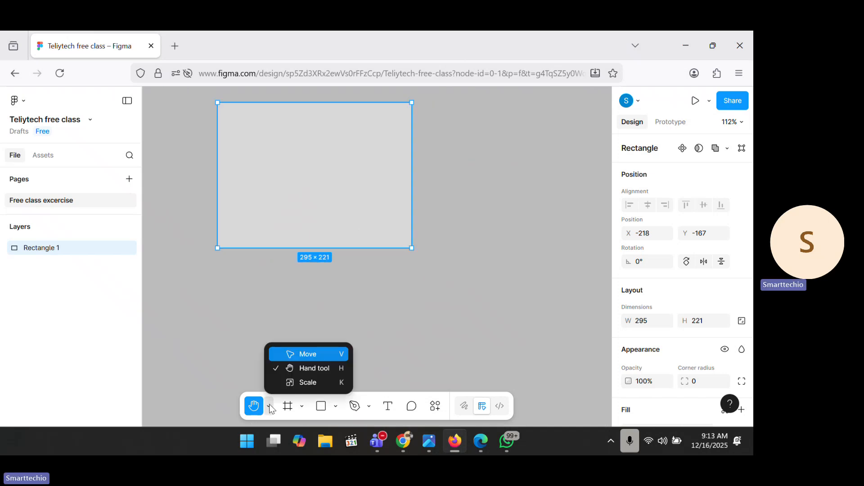
Step: With the Scale tool active, duplicate the rectangle with Ctrl+D and drag the copy to the right
{"action": "left_click", "coordinate": [292, 383]}
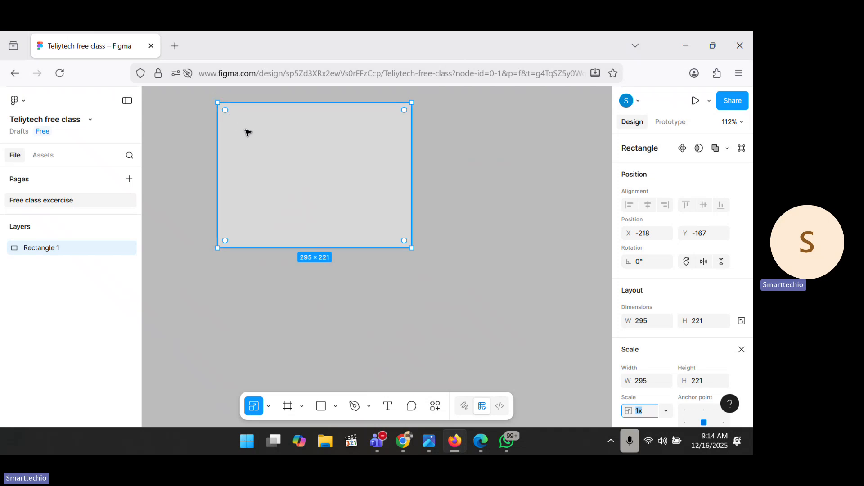
{"action": "key", "text": "ctrl+d"}
{"action": "left_click_drag", "start_coordinate": [246, 132], "coordinate": [455, 133]}
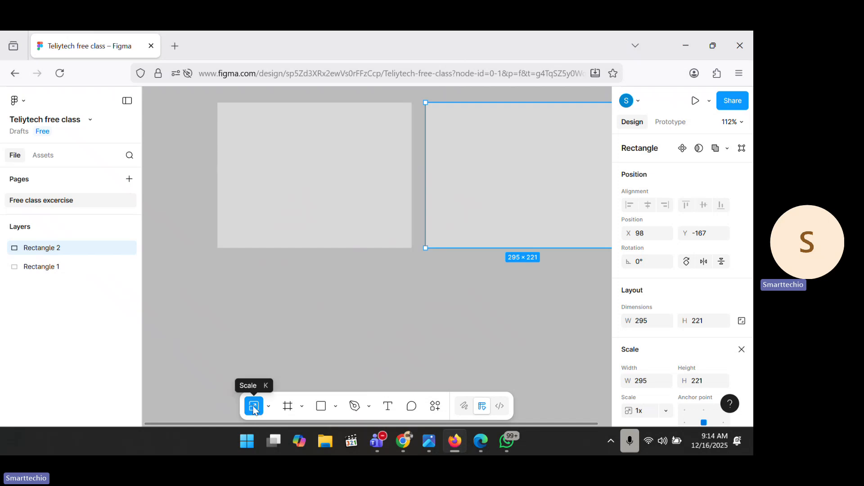
{"action": "left_click", "coordinate": [238, 234]}
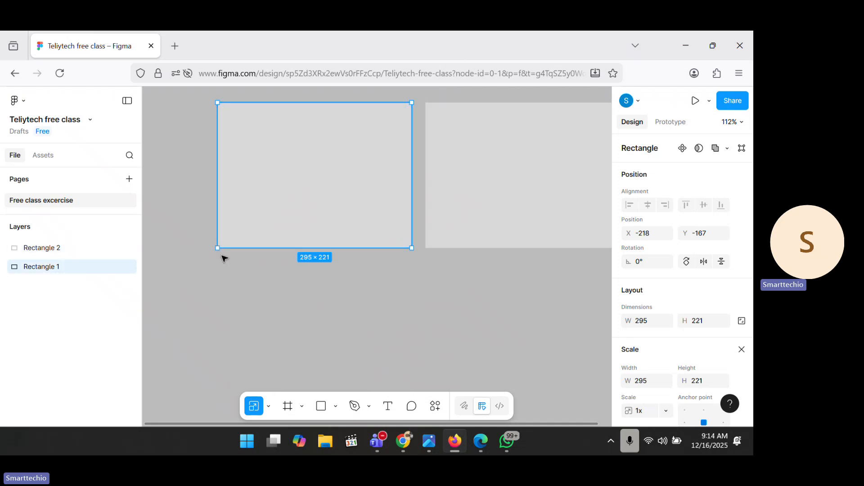
{"action": "mouse_move", "coordinate": [216, 246]}
{"action": "left_mouse_down"}
{"action": "mouse_move", "coordinate": [340, 166]}
{"action": "mouse_move", "coordinate": [187, 256]}
{"action": "mouse_move", "coordinate": [228, 240]}
{"action": "mouse_move", "coordinate": [344, 153]}
{"action": "mouse_move", "coordinate": [177, 287]}
{"action": "mouse_move", "coordinate": [325, 144]}
{"action": "mouse_move", "coordinate": [172, 258]}
{"action": "mouse_move", "coordinate": [257, 201]}
{"action": "mouse_move", "coordinate": [180, 280]}
{"action": "mouse_move", "coordinate": [265, 206]}
{"action": "mouse_move", "coordinate": [199, 263]}
{"action": "mouse_move", "coordinate": [218, 248]}
{"action": "left_mouse_up"}
Step: With the Move tool, drag Rectangle 2's bottom-left corner to resize it to 217 × 171
{"action": "left_click", "coordinate": [268, 406]}
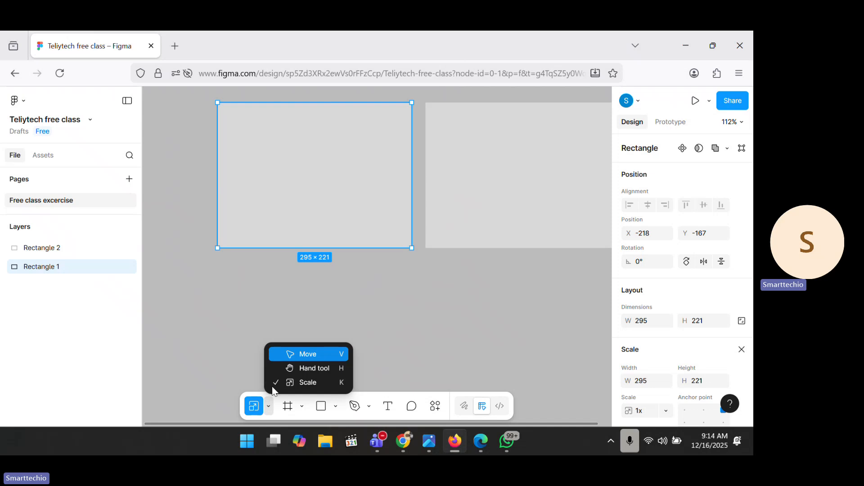
{"action": "left_click", "coordinate": [294, 356]}
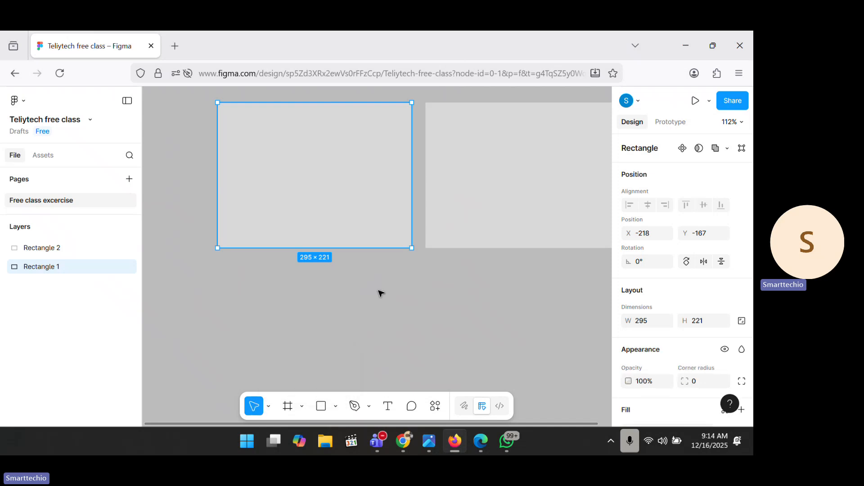
{"action": "left_click", "coordinate": [483, 202]}
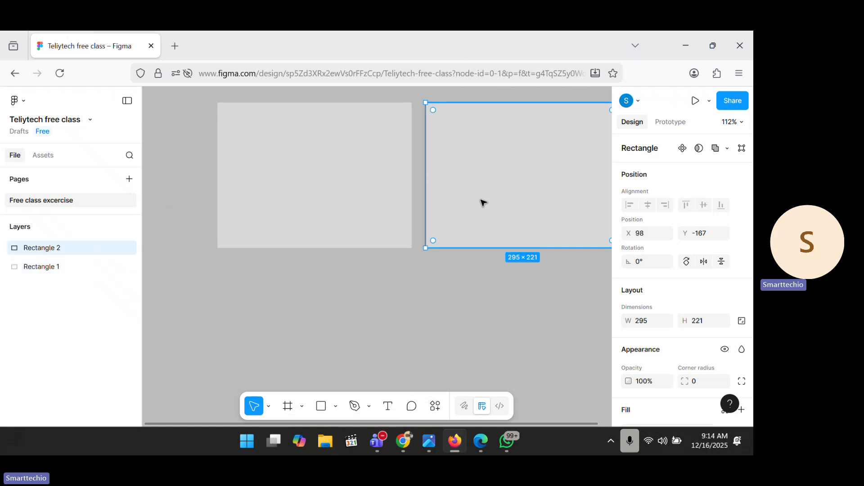
{"action": "scroll", "coordinate": [483, 203], "scroll_direction": "right", "scroll_amount": 3}
{"action": "scroll", "coordinate": [480, 200], "scroll_direction": "left", "scroll_amount": 1}
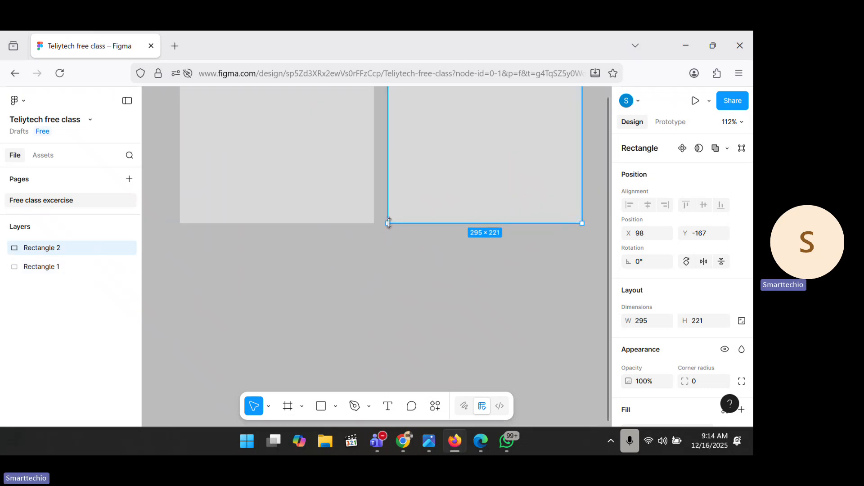
{"action": "scroll", "coordinate": [389, 223], "scroll_direction": "up", "scroll_amount": 2}
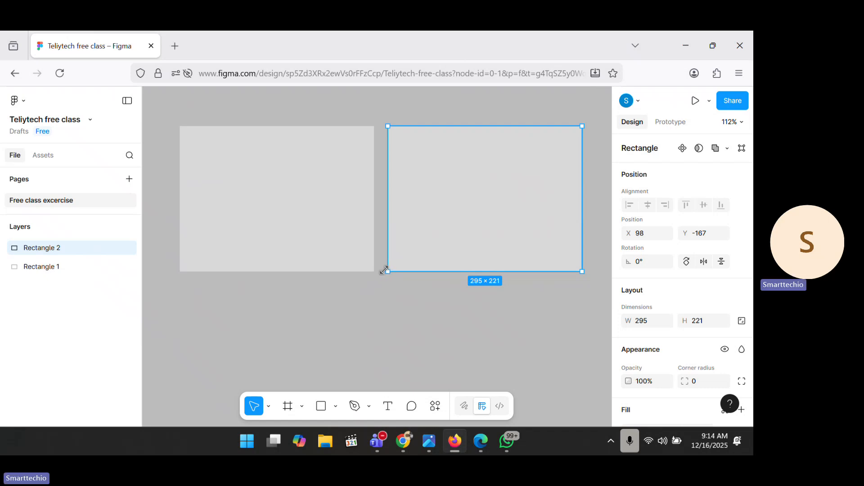
{"action": "left_click_drag", "start_coordinate": [386, 270], "coordinate": [434, 234]}
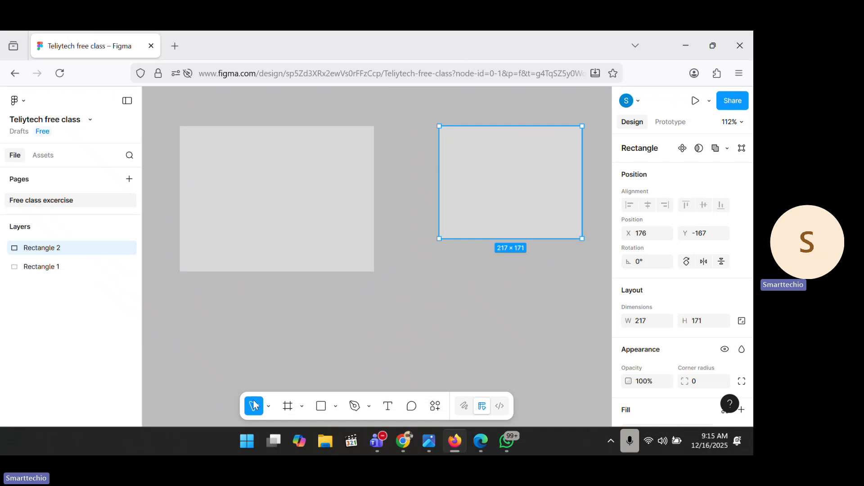
{"action": "left_click", "coordinate": [270, 405]}
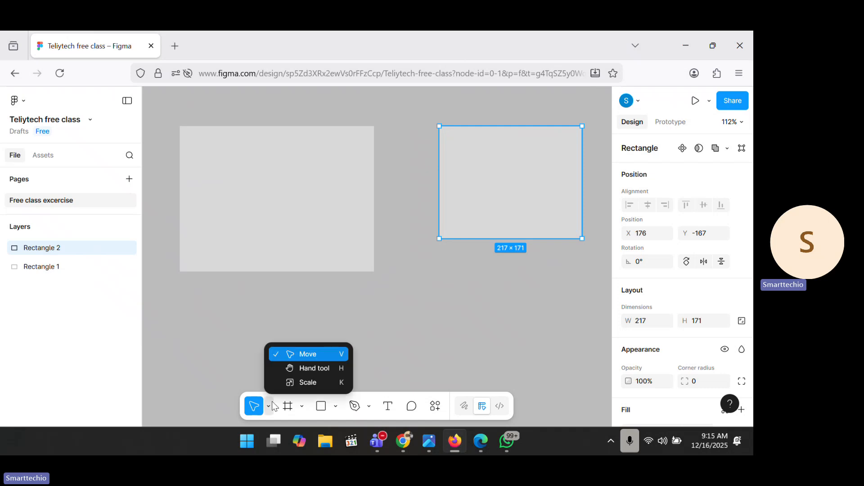
Step: Scale Rectangle 1 proportionally to 260.29 × 195, then reselect Rectangle 2 with the Move tool
{"action": "left_click", "coordinate": [292, 387]}
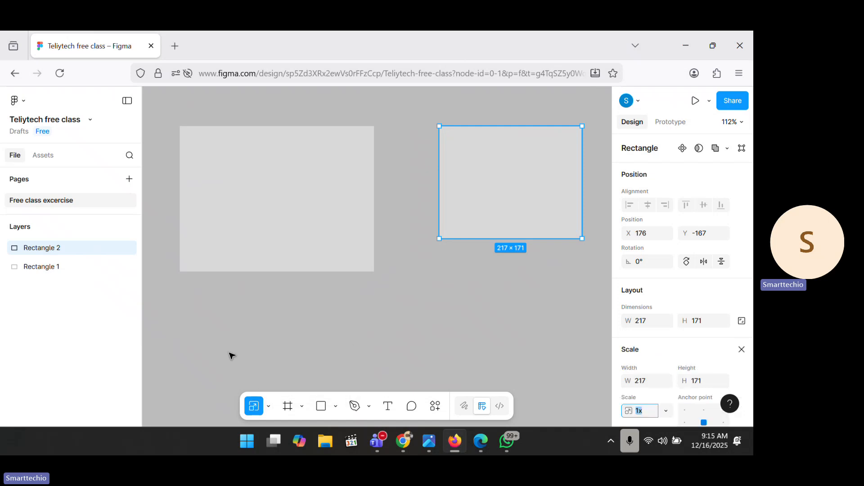
{"action": "left_click", "coordinate": [200, 250]}
{"action": "left_click_drag", "start_coordinate": [176, 270], "coordinate": [253, 251]}
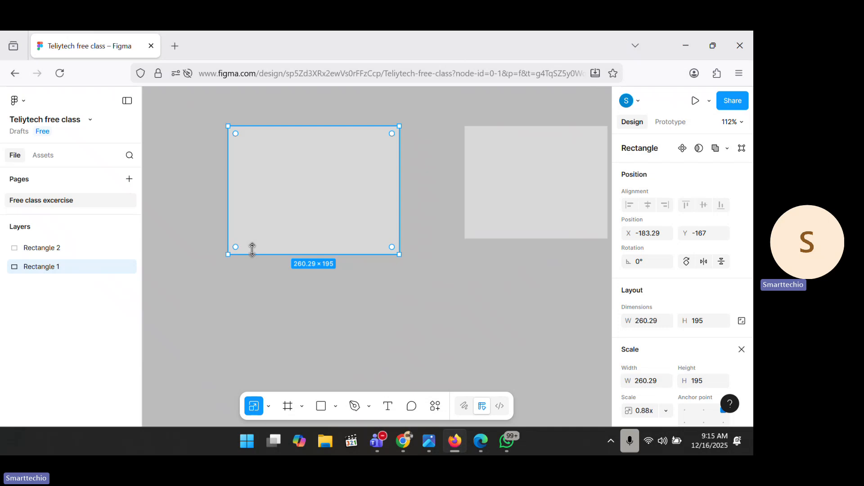
{"action": "left_click", "coordinate": [269, 404]}
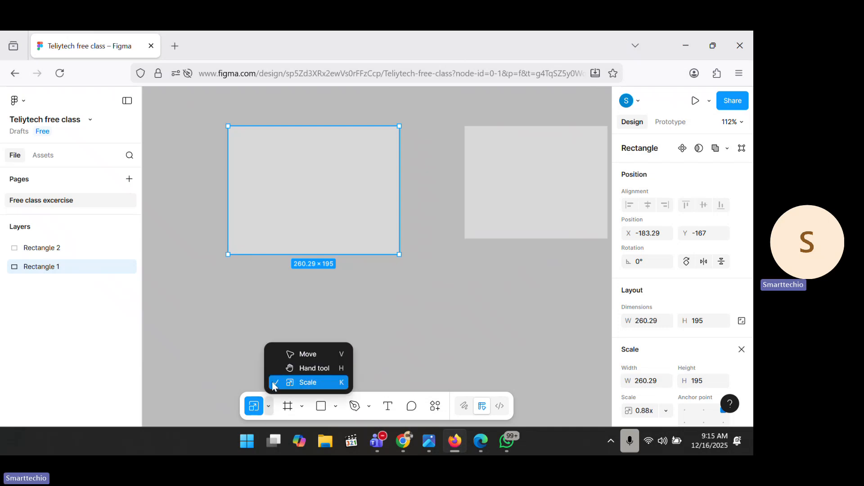
{"action": "left_click", "coordinate": [304, 354]}
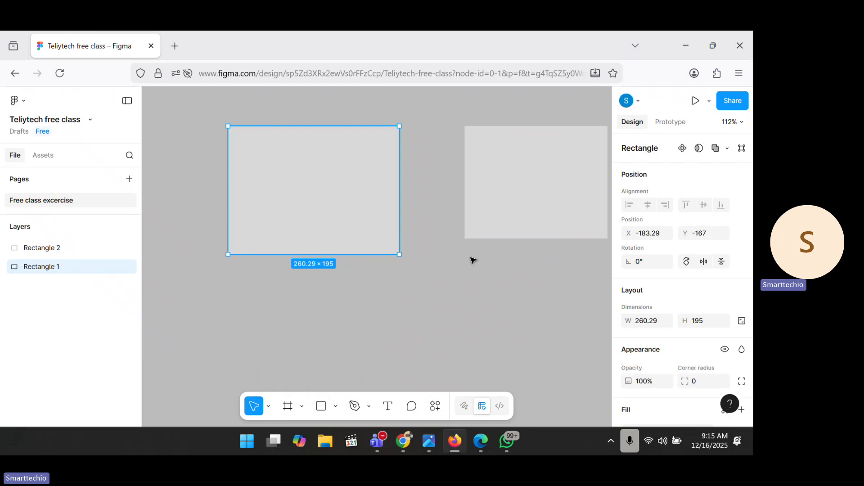
{"action": "left_click", "coordinate": [499, 237]}
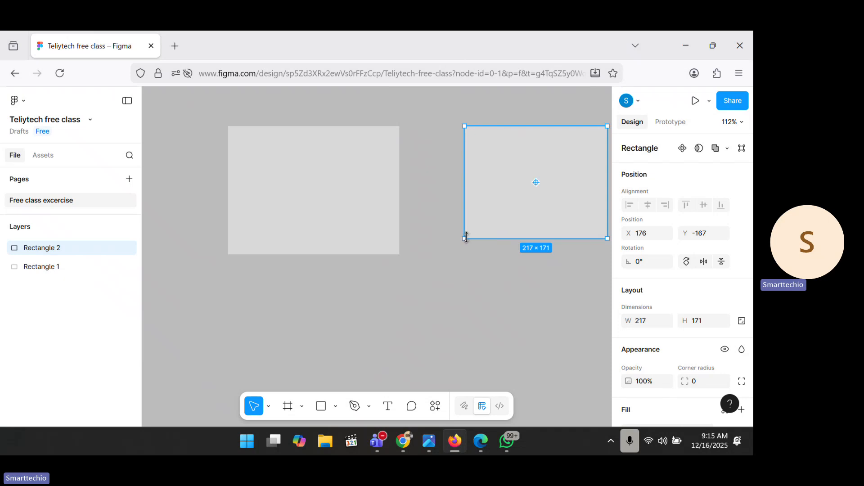
Step: Drag Rectangle 2's corner handles to reshape it into a tall 127 × 213 box
{"action": "left_click_drag", "start_coordinate": [466, 237], "coordinate": [518, 239]}
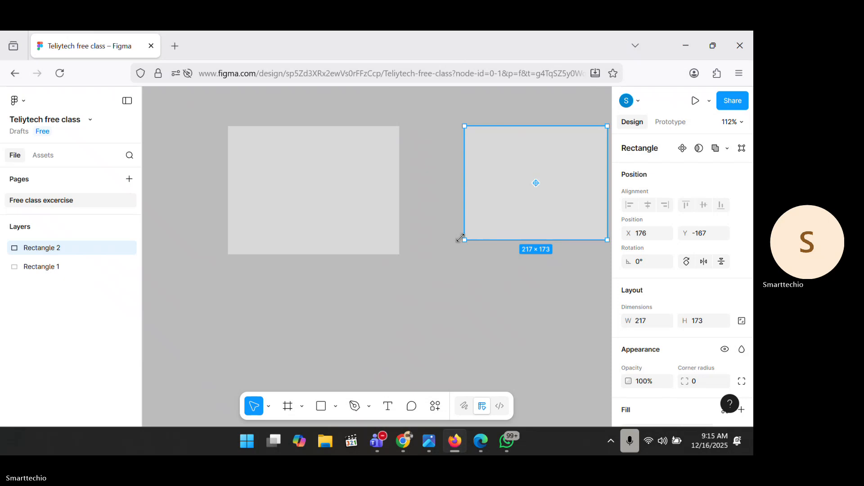
{"action": "left_click_drag", "start_coordinate": [461, 238], "coordinate": [310, 159]}
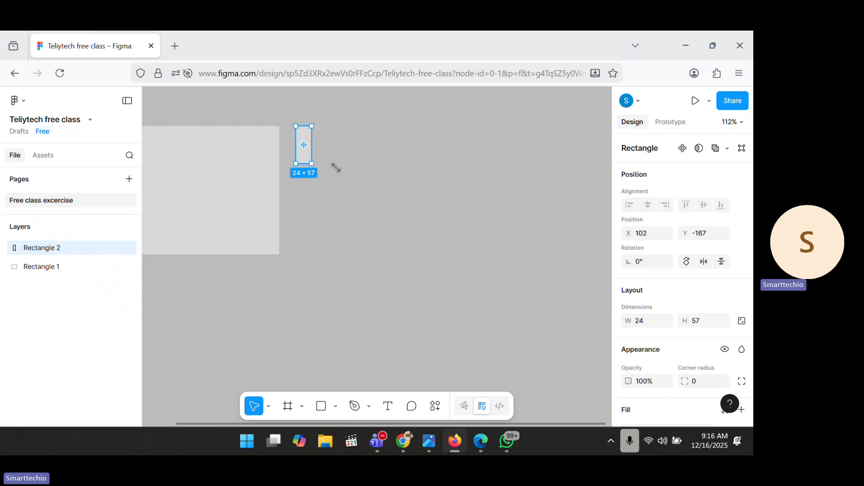
{"action": "left_click_drag", "start_coordinate": [336, 168], "coordinate": [242, 261]}
Step: Move Rectangle 2 to X 209, Y -198 and line Rectangle 1 up beside it
{"action": "scroll", "coordinate": [246, 265], "scroll_direction": "left", "scroll_amount": 3}
{"action": "scroll", "coordinate": [246, 266], "scroll_direction": "down", "scroll_amount": 5}
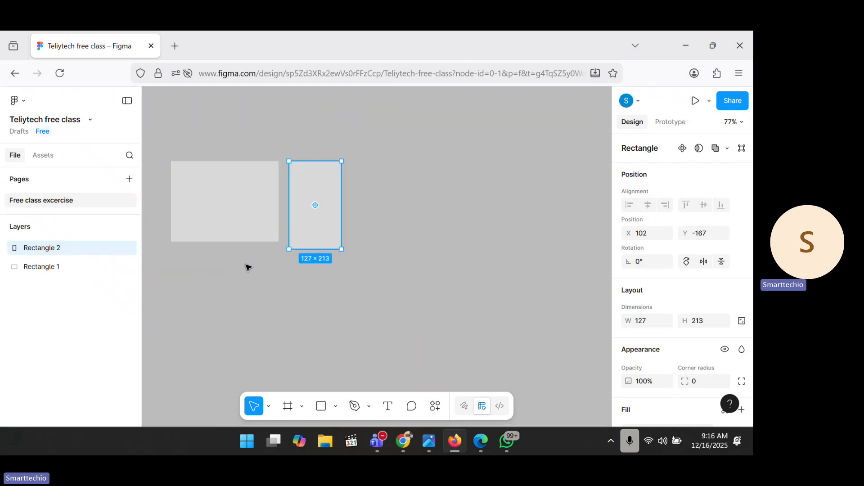
{"action": "left_click_drag", "start_coordinate": [296, 244], "coordinate": [333, 233]}
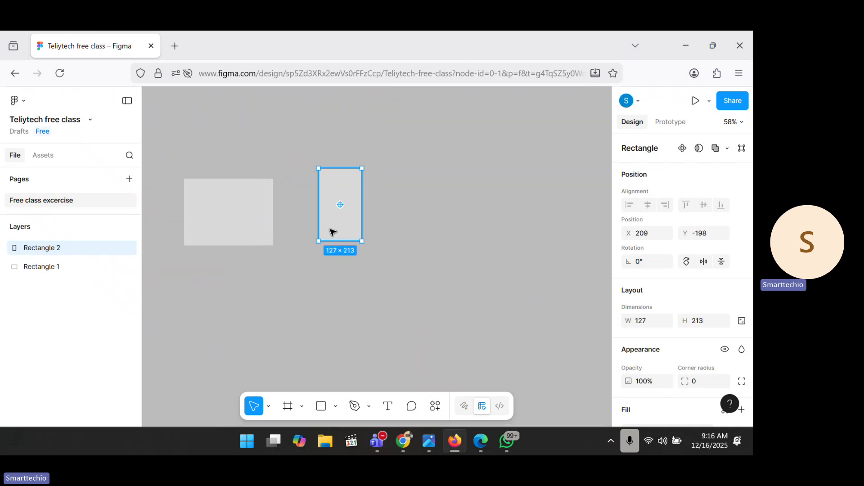
{"action": "left_click_drag", "start_coordinate": [257, 214], "coordinate": [276, 220]}
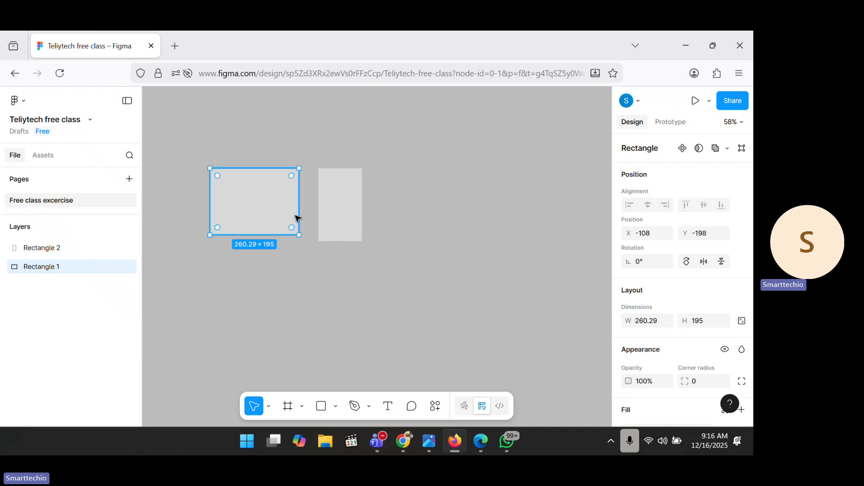
{"action": "left_click", "coordinate": [341, 222]}
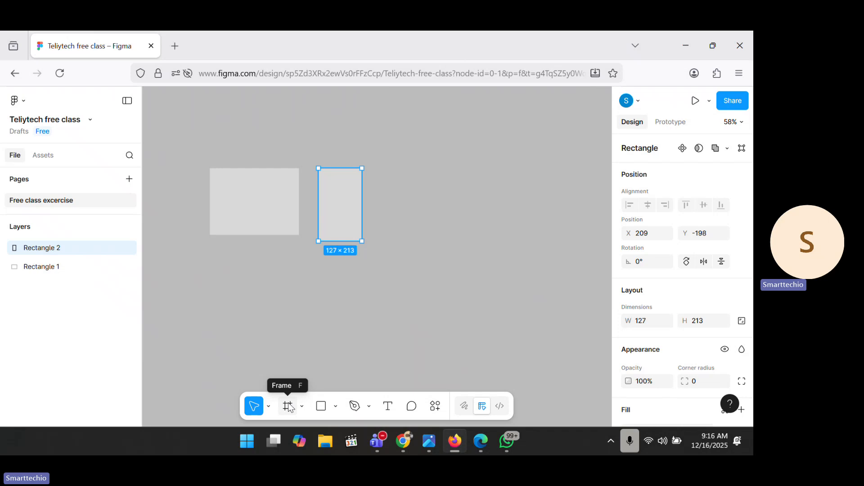
Step: Switch to the Frame tool (F) for drawing frames
{"action": "left_click", "coordinate": [302, 407]}
{"action": "left_click", "coordinate": [302, 409]}
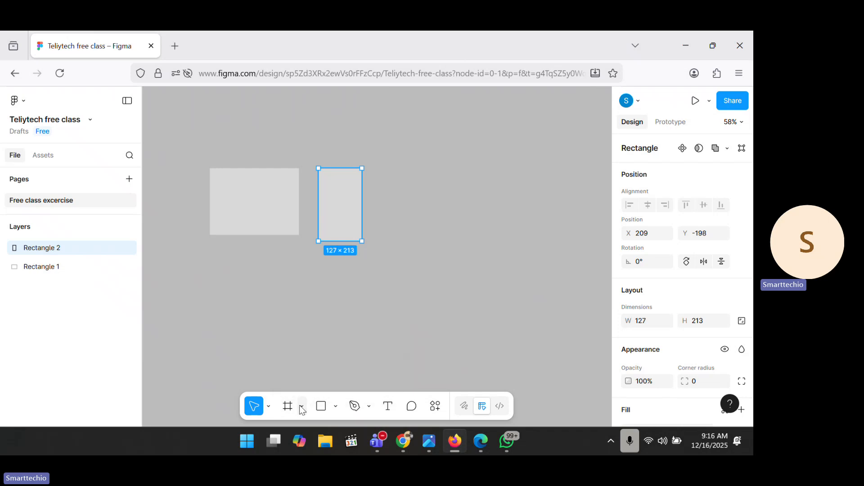
{"action": "left_click", "coordinate": [288, 407]}
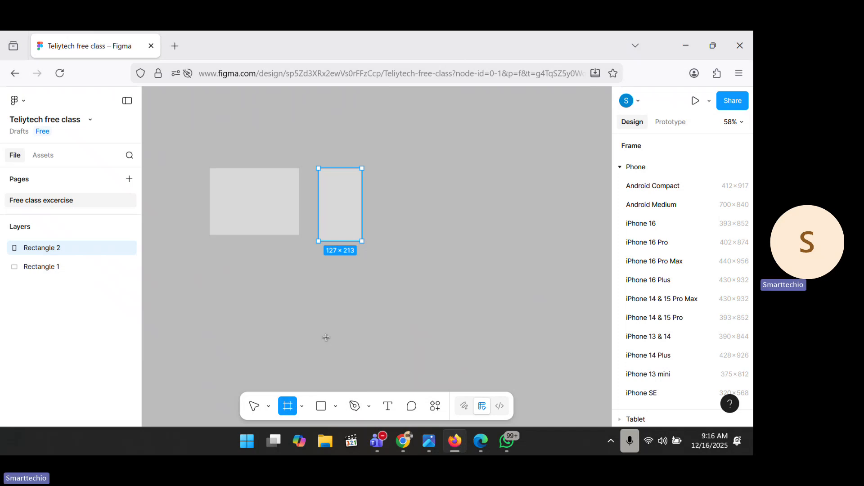
Step: Draw a 371 × 213 Frame 1, slide it left beside the rectangles, and select the tall rectangle
{"action": "left_click_drag", "start_coordinate": [395, 168], "coordinate": [521, 241]}
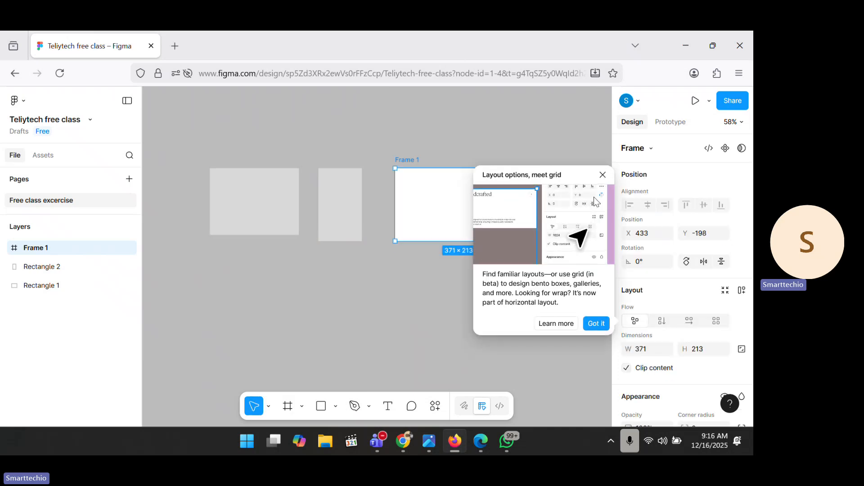
{"action": "left_click", "coordinate": [603, 173]}
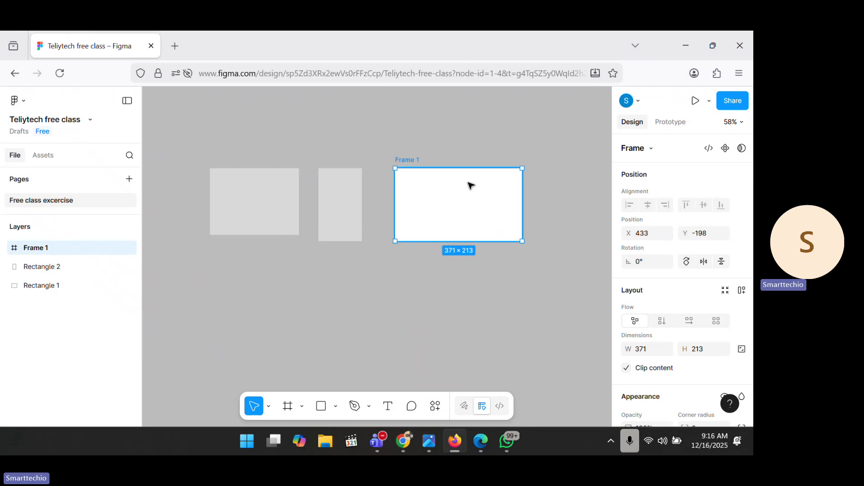
{"action": "left_click_drag", "start_coordinate": [471, 185], "coordinate": [446, 188]}
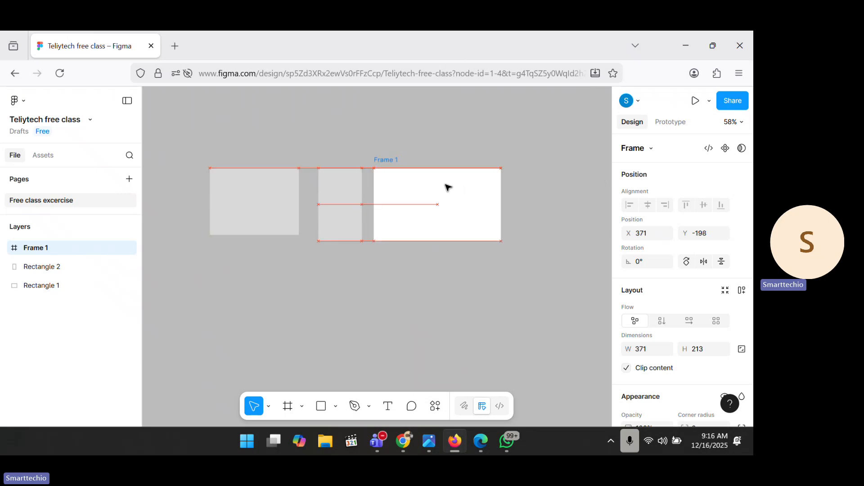
{"action": "left_click", "coordinate": [276, 198]}
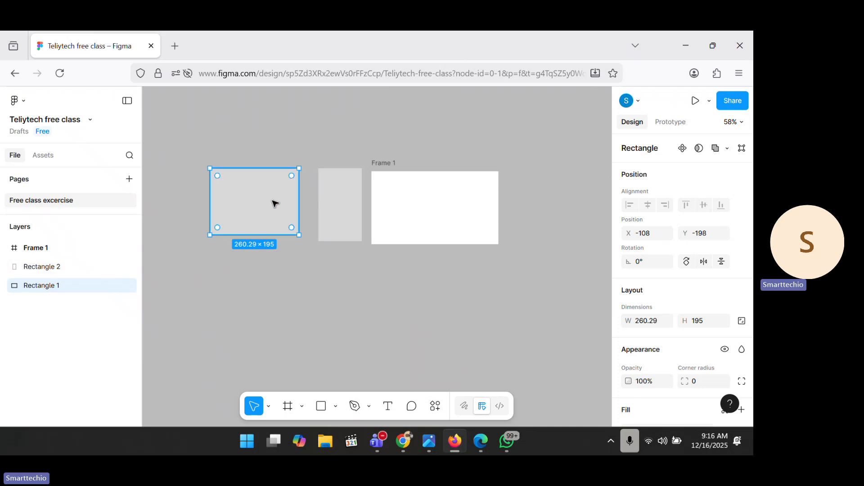
{"action": "left_click", "coordinate": [343, 199]}
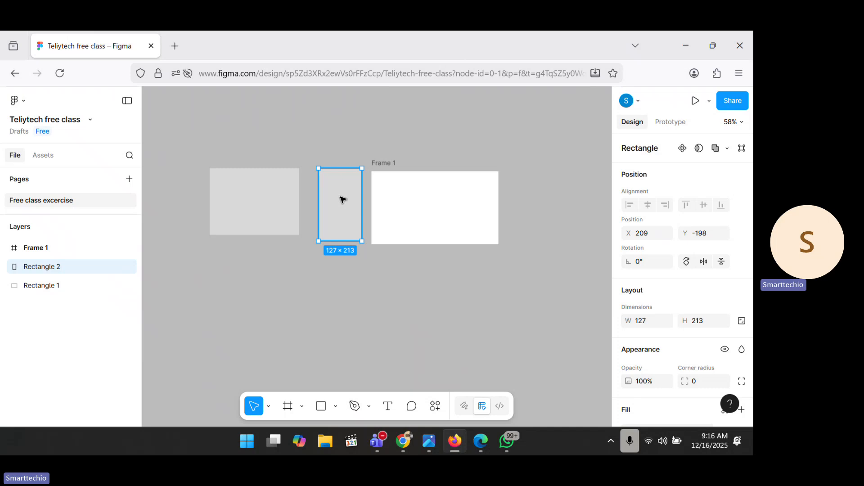
Step: Delete the tall rectangle and shrink the remaining one to an 80 × 83 square
{"action": "key", "text": "Delete"}
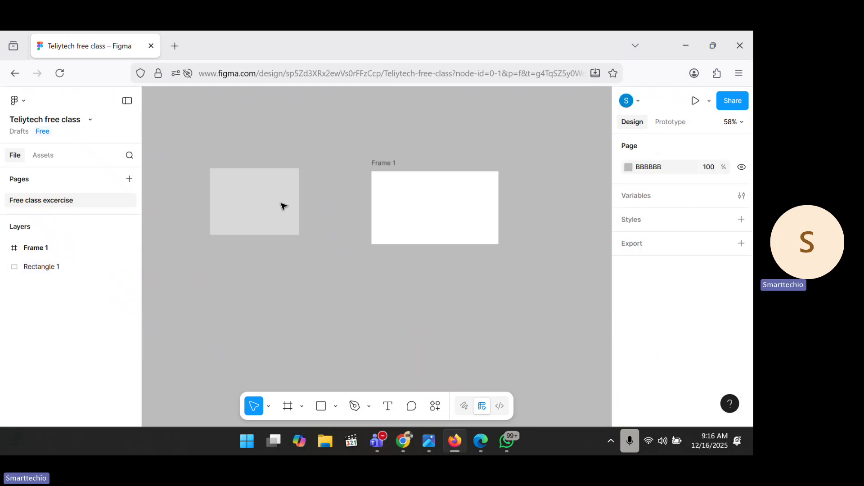
{"action": "left_click", "coordinate": [268, 203]}
{"action": "left_click_drag", "start_coordinate": [249, 231], "coordinate": [232, 192]}
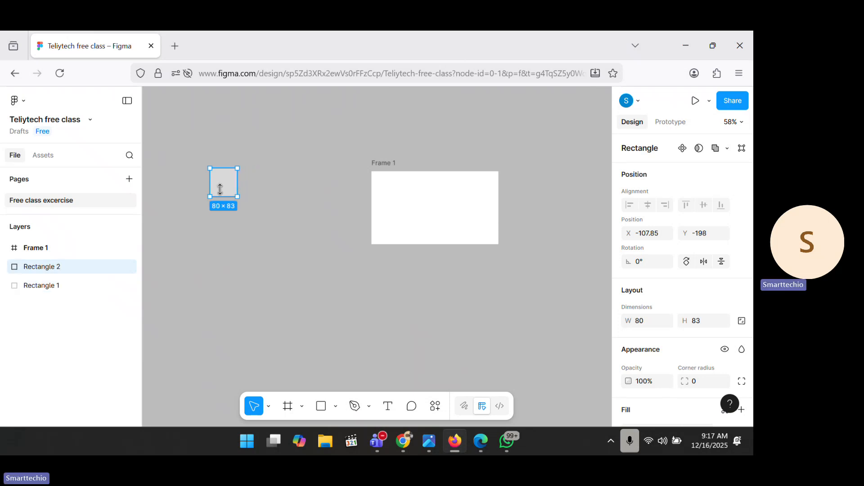
Step: Make two copies of the square and place one as a 371 × 187 panel below Frame 1
{"action": "left_click_drag", "start_coordinate": [229, 179], "coordinate": [223, 263]}
{"action": "key", "text": "ctrl+d"}
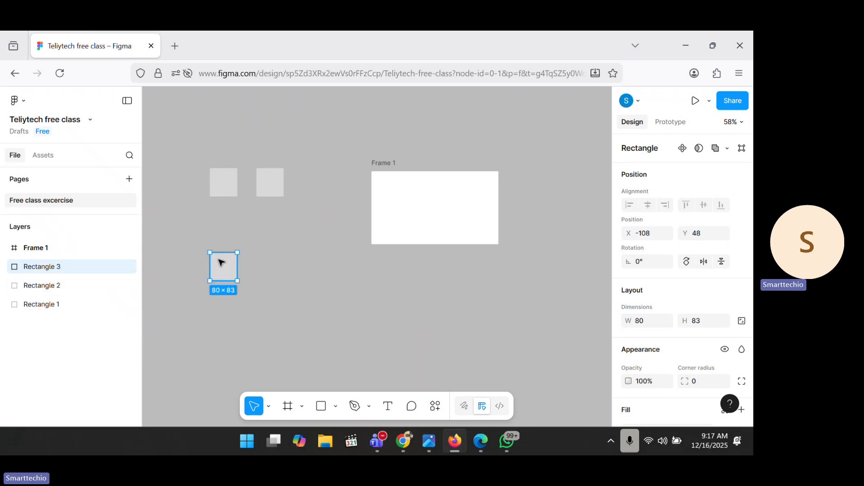
{"action": "left_click", "coordinate": [268, 184]}
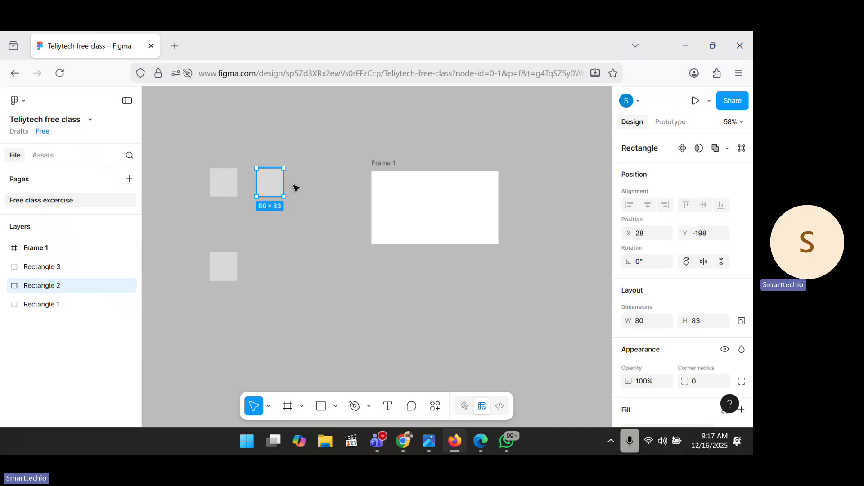
{"action": "left_click_drag", "start_coordinate": [268, 183], "coordinate": [457, 316]}
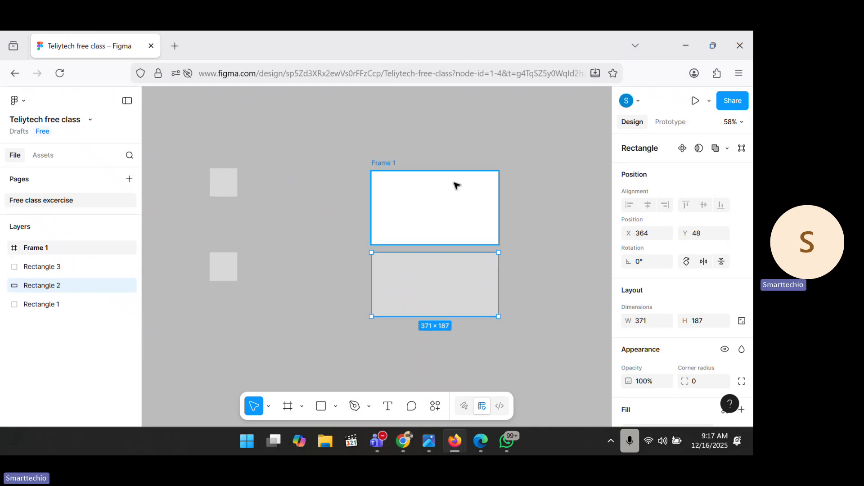
Step: Set the rectangle below Frame 1 to height 213, making it 371 × 213
{"action": "left_click", "coordinate": [455, 185]}
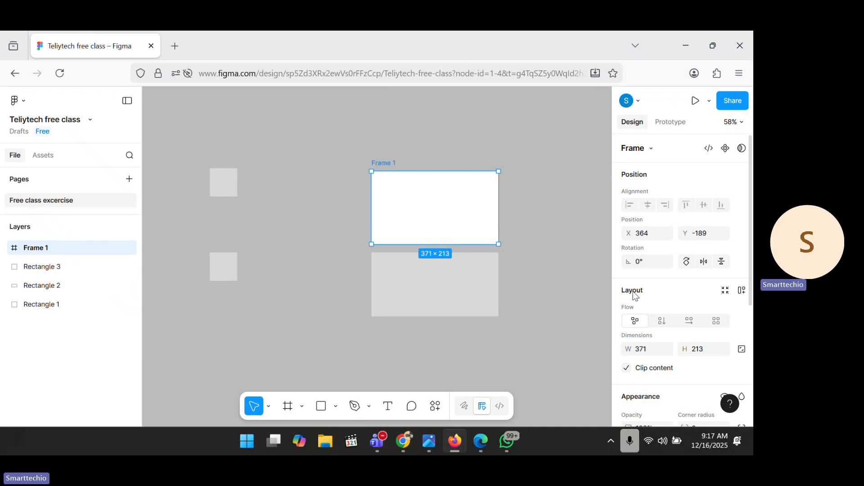
{"action": "left_click", "coordinate": [468, 297]}
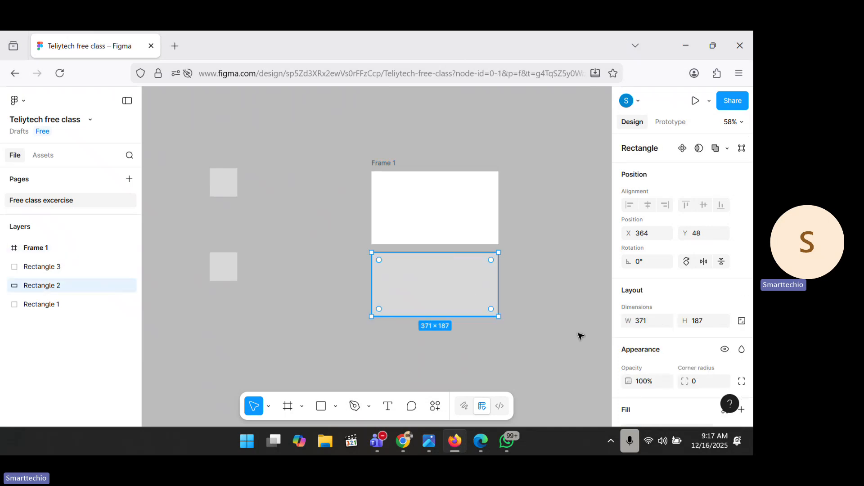
{"action": "left_click", "coordinate": [709, 322]}
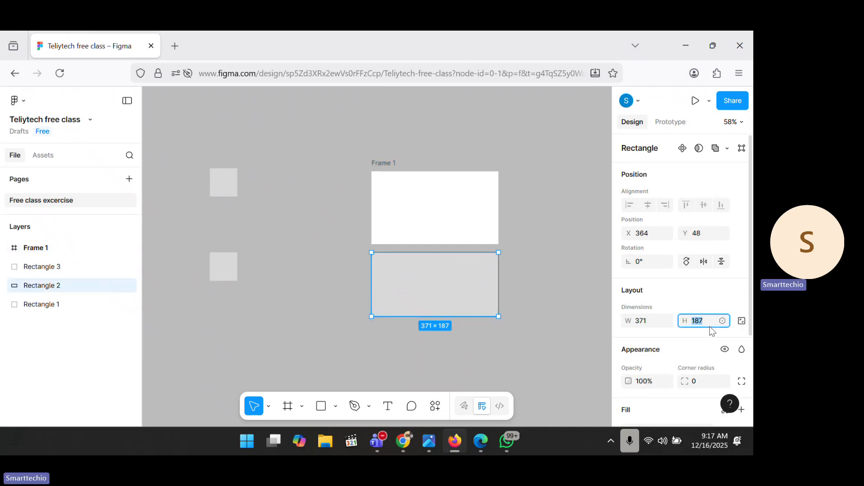
{"action": "type", "text": "213"}
{"action": "key", "text": "Return"}
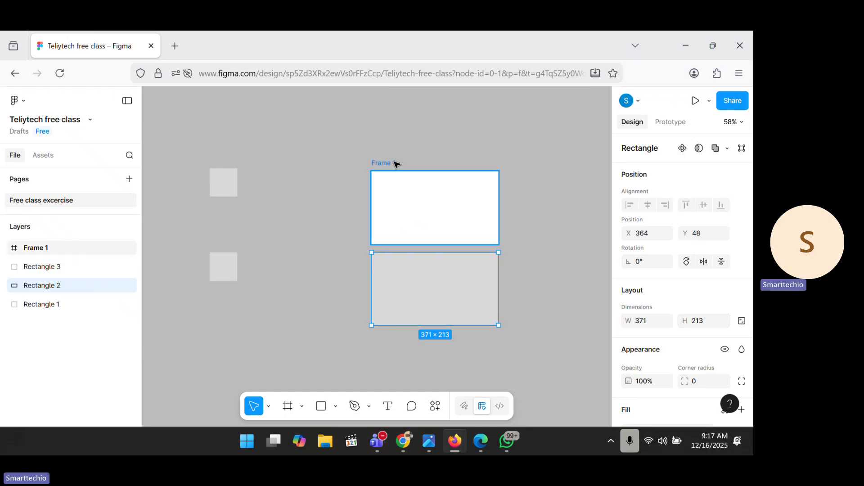
Step: Move Rectangle 1 into the centre of Frame 1 and nudge the other small square
{"action": "left_click", "coordinate": [217, 178]}
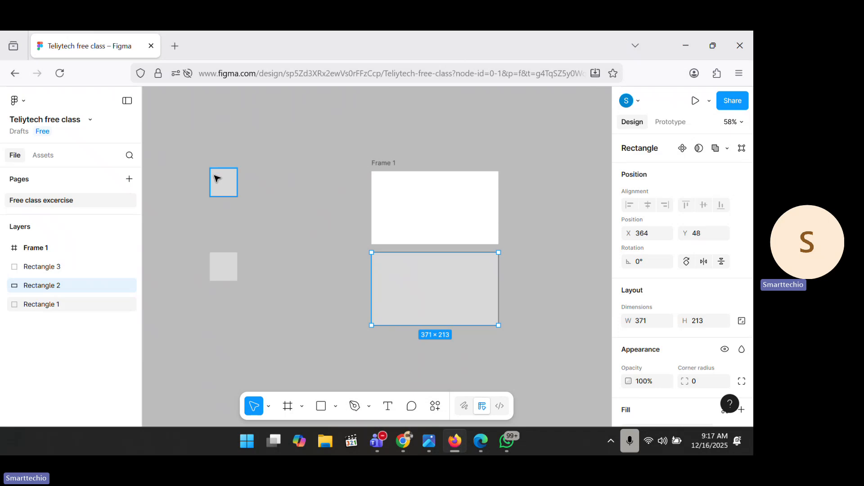
{"action": "left_click_drag", "start_coordinate": [222, 185], "coordinate": [432, 210]}
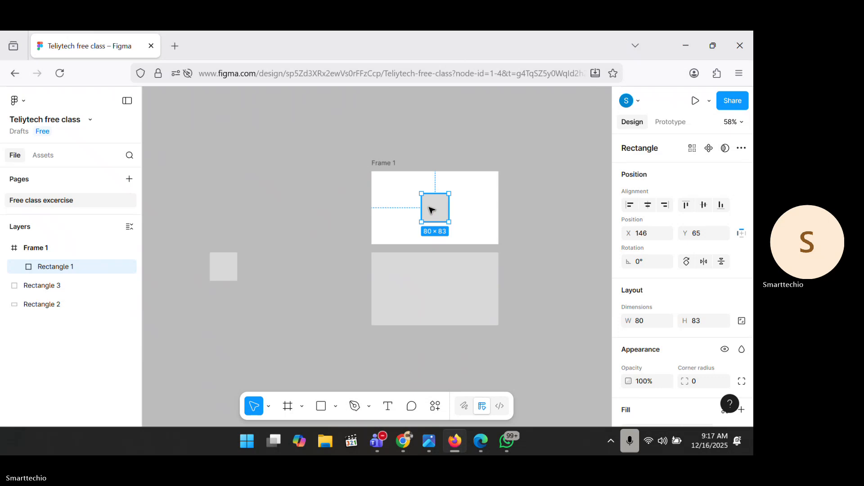
{"action": "left_click_drag", "start_coordinate": [224, 262], "coordinate": [252, 282]}
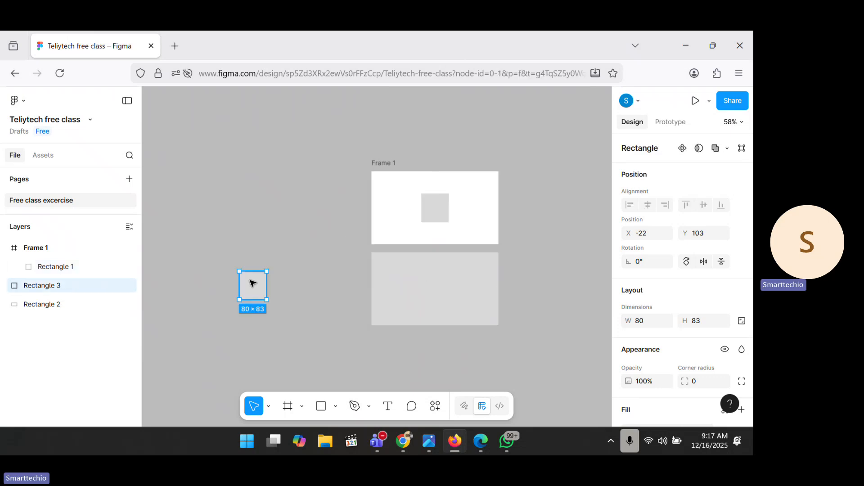
Step: Fill both small squares with E14444 and centre Rectangle 3 on the grey rectangle
{"action": "left_click", "coordinate": [434, 215]}
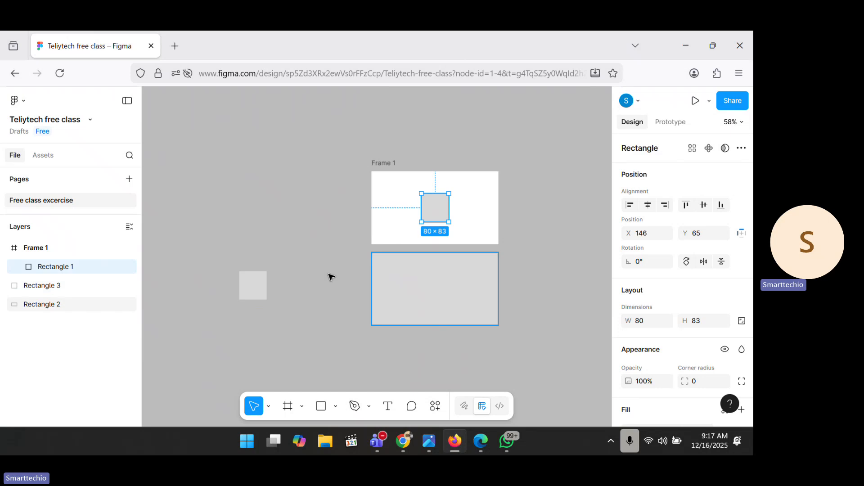
{"action": "left_click", "coordinate": [259, 289], "text": "shift"}
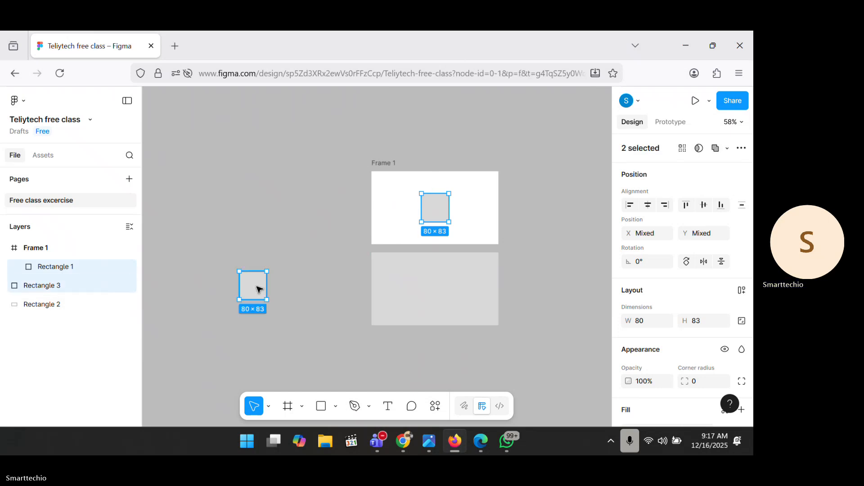
{"action": "scroll", "coordinate": [741, 317], "scroll_direction": "down", "scroll_amount": 3}
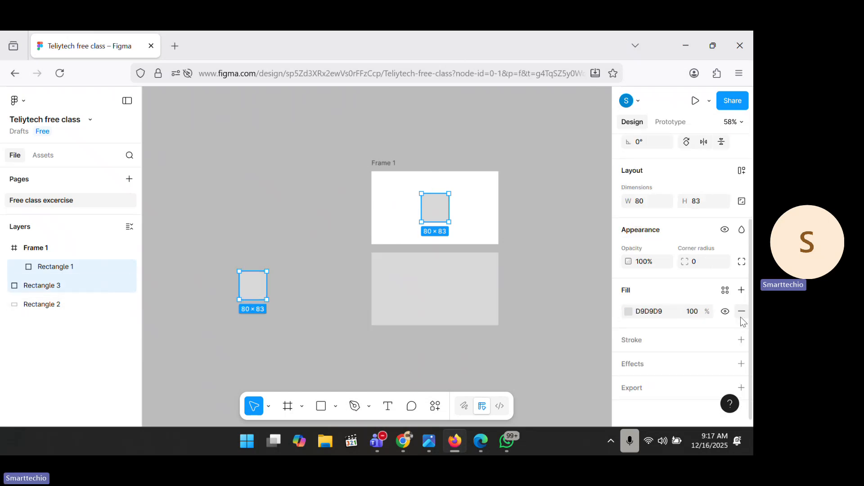
{"action": "left_click", "coordinate": [628, 310]}
{"action": "left_click", "coordinate": [566, 218]}
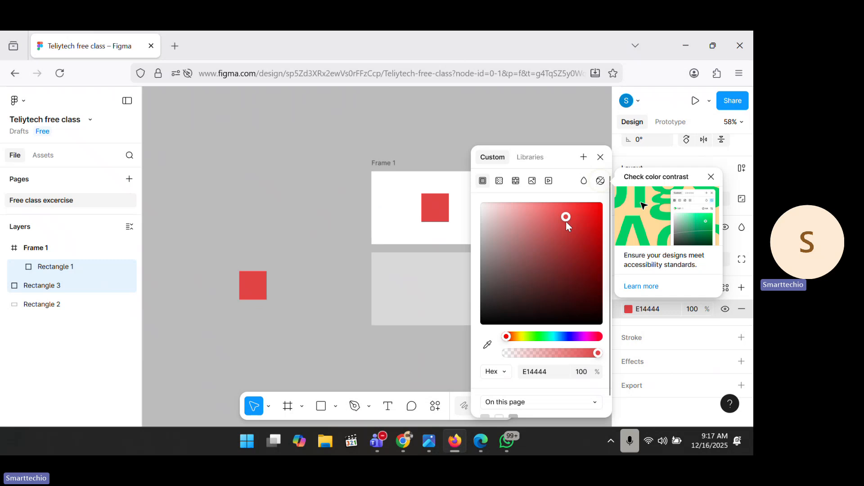
{"action": "left_click", "coordinate": [279, 189]}
{"action": "left_click", "coordinate": [255, 284]}
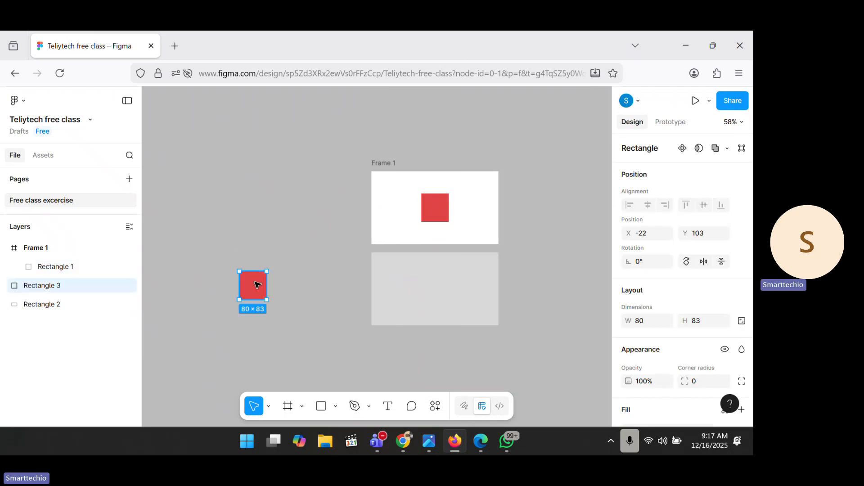
{"action": "left_click_drag", "start_coordinate": [257, 285], "coordinate": [439, 288]}
Step: Shift Frame 1 upper left, nudge the grey rectangle, then set Frame 1 beside it at X -110, Y -59
{"action": "left_click", "coordinate": [469, 270]}
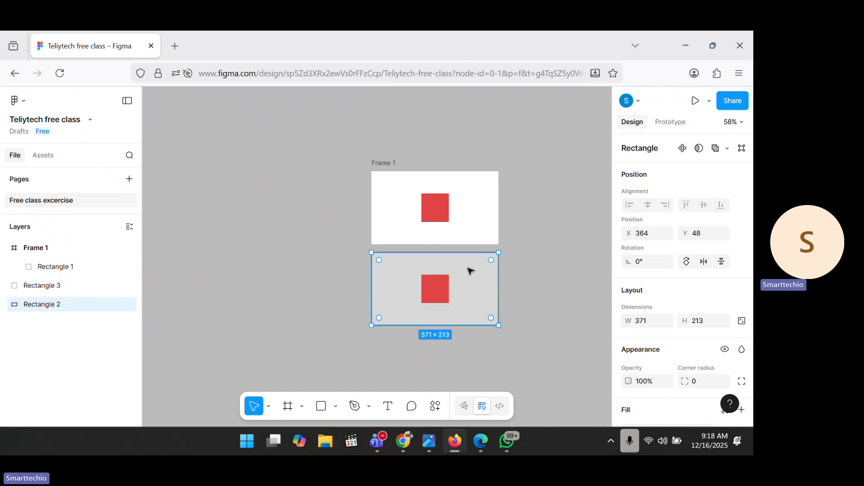
{"action": "left_click", "coordinate": [475, 234]}
{"action": "left_click", "coordinate": [390, 165]}
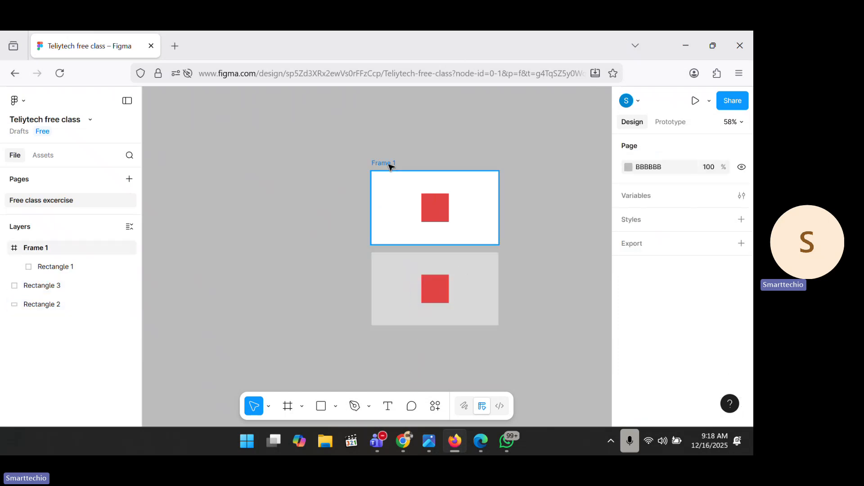
{"action": "left_click_drag", "start_coordinate": [370, 157], "coordinate": [288, 132]}
{"action": "mouse_move", "coordinate": [288, 130]}
{"action": "left_mouse_down"}
{"action": "mouse_move", "coordinate": [405, 137]}
{"action": "mouse_move", "coordinate": [322, 131]}
{"action": "mouse_move", "coordinate": [316, 162]}
{"action": "mouse_move", "coordinate": [273, 129]}
{"action": "left_mouse_up"}
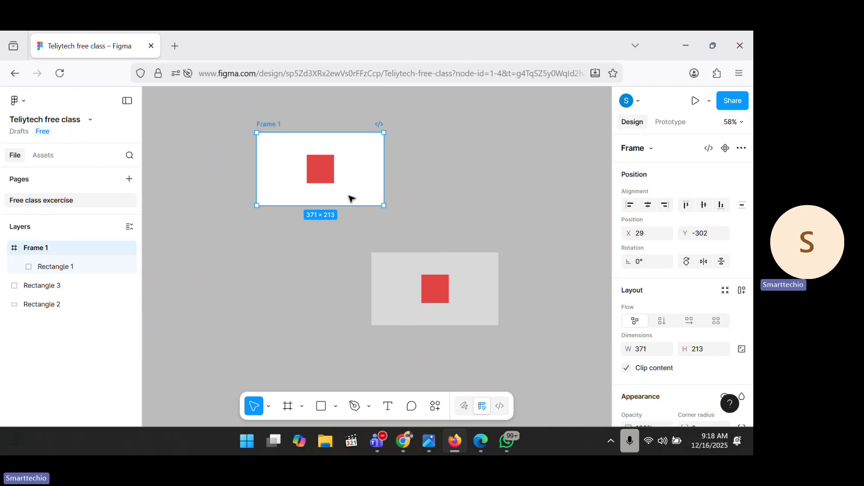
{"action": "left_click", "coordinate": [394, 267]}
{"action": "mouse_move", "coordinate": [395, 267]}
{"action": "left_mouse_down"}
{"action": "mouse_move", "coordinate": [436, 217]}
{"action": "mouse_move", "coordinate": [496, 106]}
{"action": "mouse_move", "coordinate": [409, 297]}
{"action": "mouse_move", "coordinate": [308, 310]}
{"action": "mouse_move", "coordinate": [474, 154]}
{"action": "mouse_move", "coordinate": [378, 279]}
{"action": "mouse_move", "coordinate": [392, 256]}
{"action": "mouse_move", "coordinate": [400, 274]}
{"action": "mouse_move", "coordinate": [399, 265]}
{"action": "left_mouse_up"}
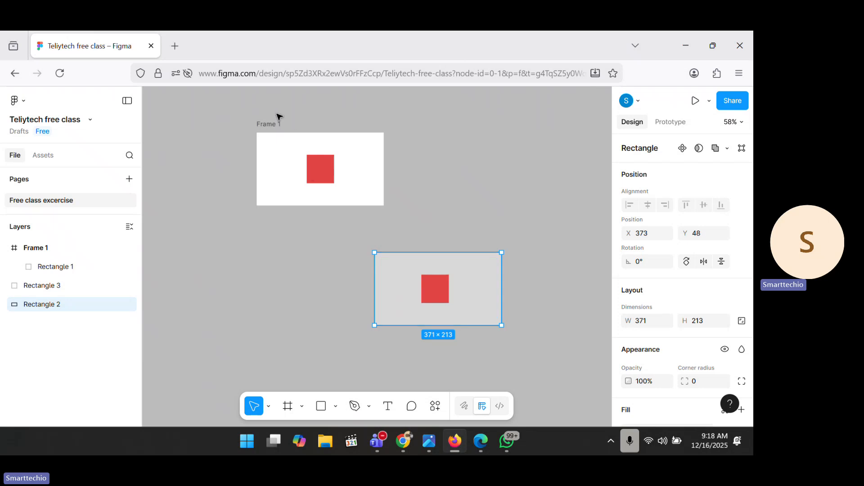
{"action": "left_click", "coordinate": [258, 135]}
{"action": "left_click_drag", "start_coordinate": [258, 135], "coordinate": [209, 223]}
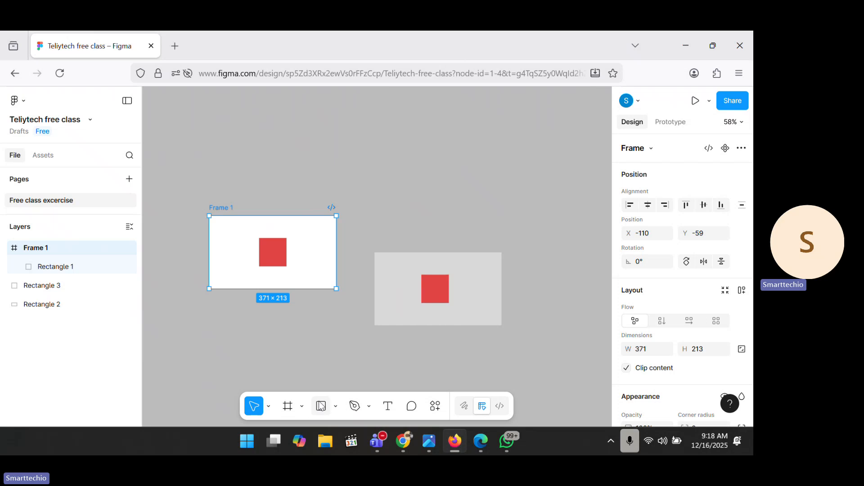
Step: Draw a horizontal line, 409 wide, above the shapes with the Line tool
{"action": "left_click", "coordinate": [337, 407]}
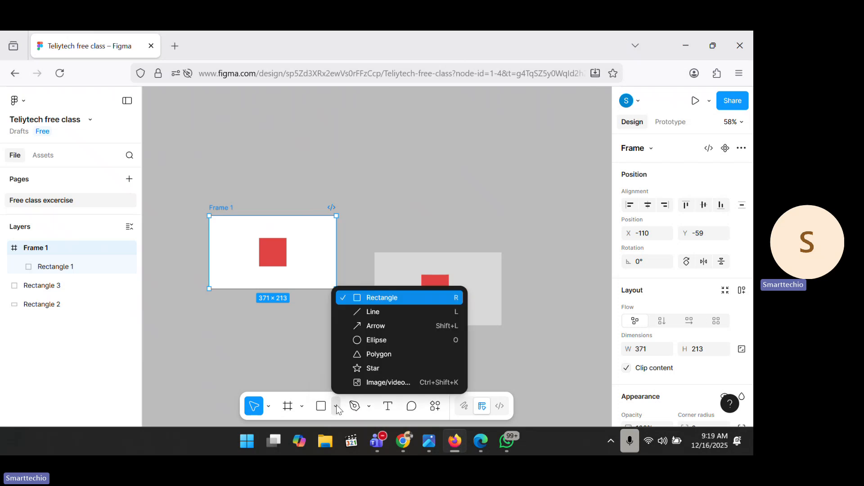
{"action": "left_click", "coordinate": [377, 318]}
{"action": "left_click_drag", "start_coordinate": [395, 124], "coordinate": [535, 163]}
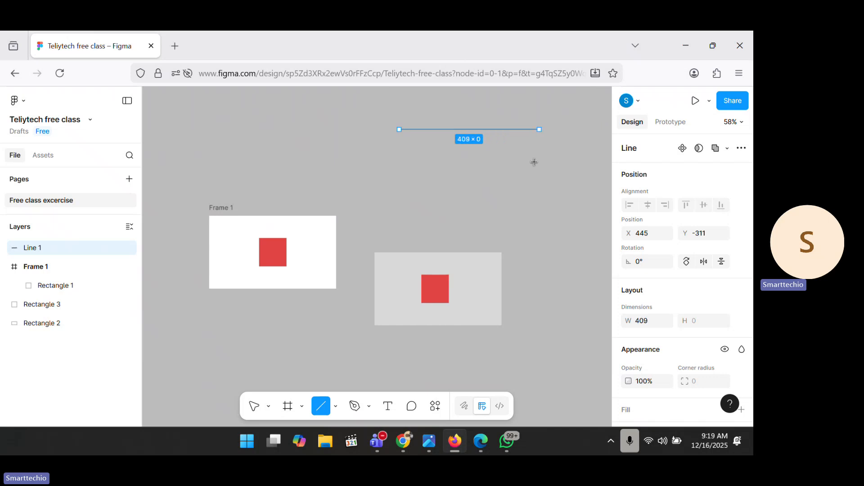
{"action": "left_click_drag", "start_coordinate": [535, 162], "coordinate": [536, 163]}
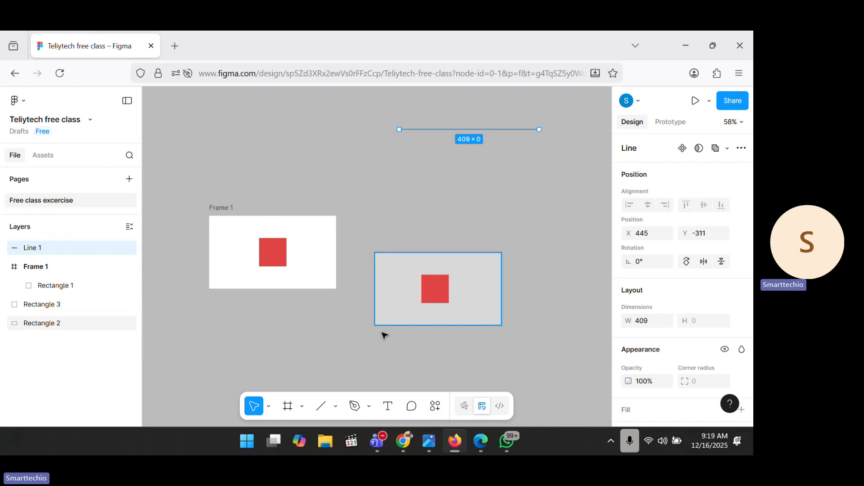
Step: Draw a horizontal arrow, 502 wide, just below the line
{"action": "left_click", "coordinate": [335, 407]}
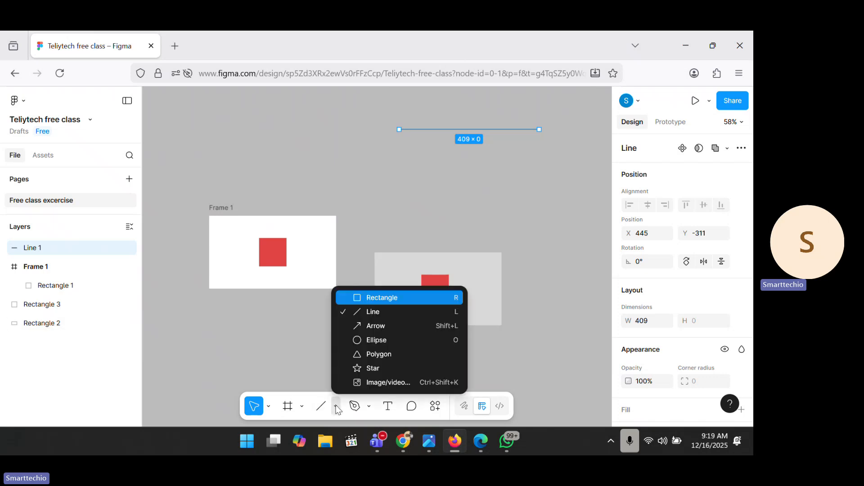
{"action": "left_click", "coordinate": [377, 326]}
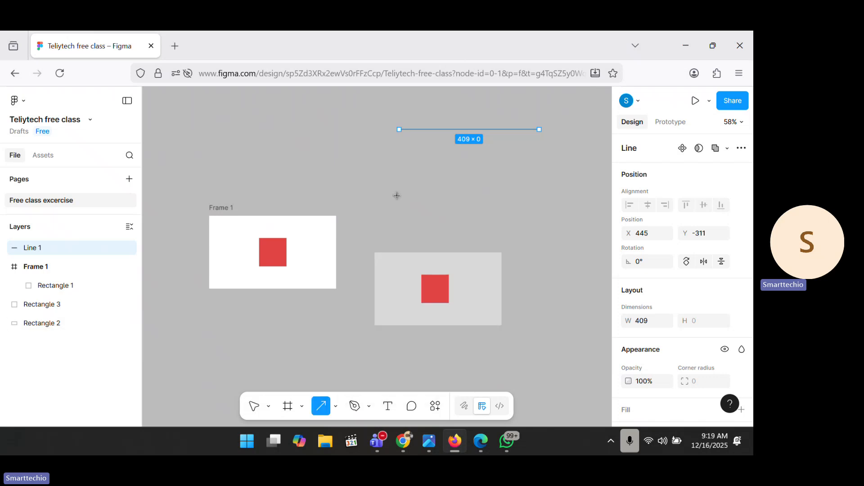
{"action": "left_click_drag", "start_coordinate": [409, 176], "coordinate": [580, 160]}
{"action": "left_click", "coordinate": [542, 203]}
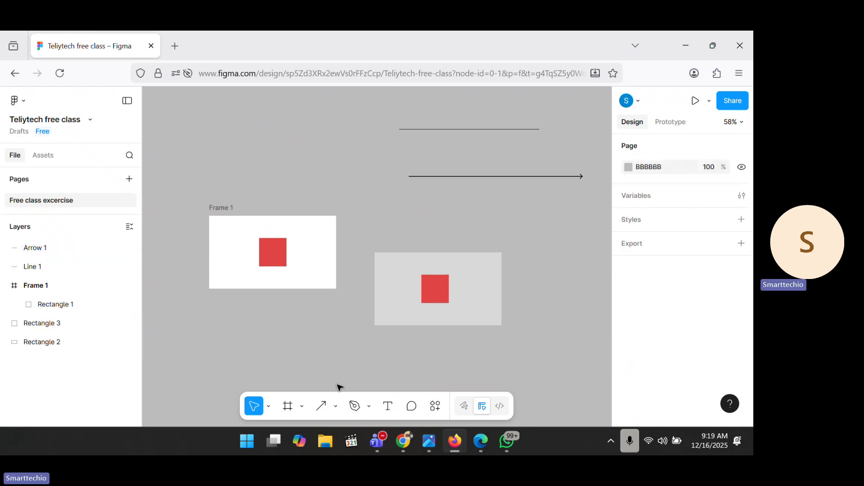
{"action": "left_click", "coordinate": [336, 406]}
Step: Draw a 390 × 390 circle and move it above Frame 1
{"action": "left_click", "coordinate": [374, 342]}
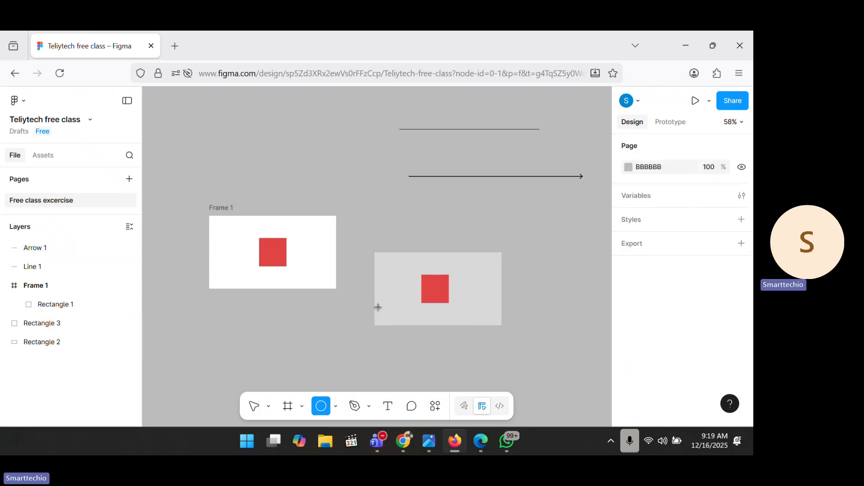
{"action": "left_click_drag", "start_coordinate": [438, 204], "coordinate": [569, 315]}
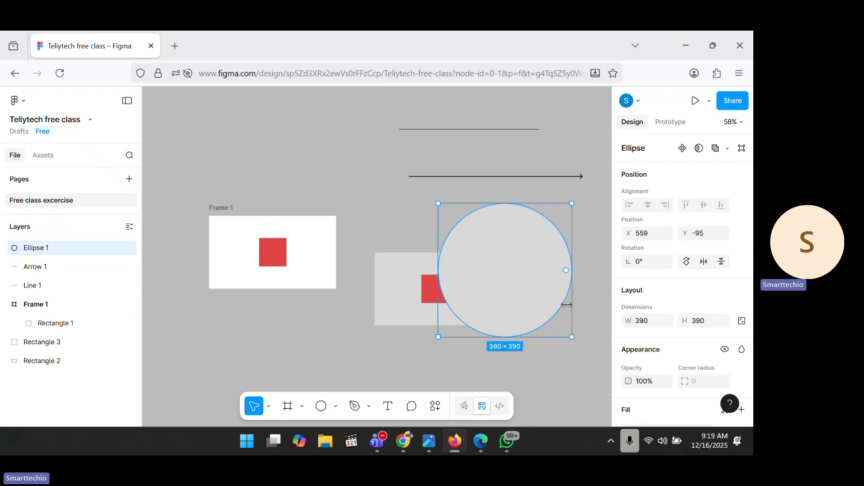
{"action": "left_click_drag", "start_coordinate": [449, 245], "coordinate": [303, 161]}
Step: Draw a 490 × 490 polygon triangle and move it below Frame 1
{"action": "left_click", "coordinate": [337, 403]}
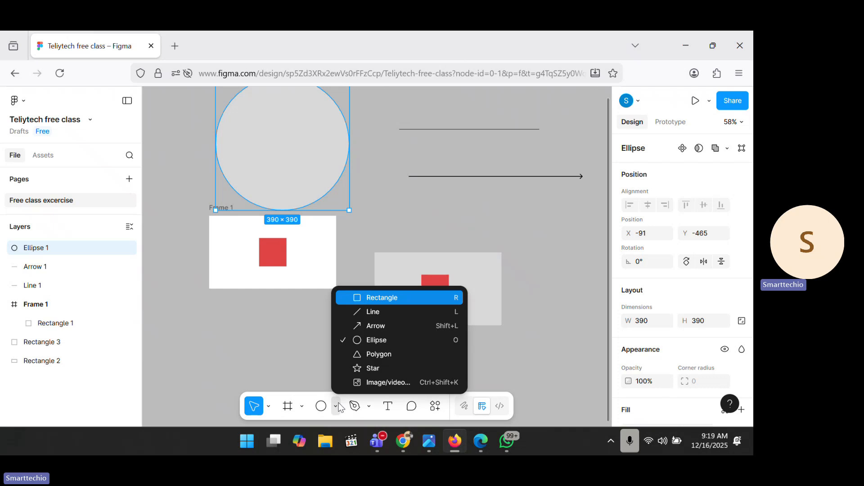
{"action": "left_click", "coordinate": [366, 356]}
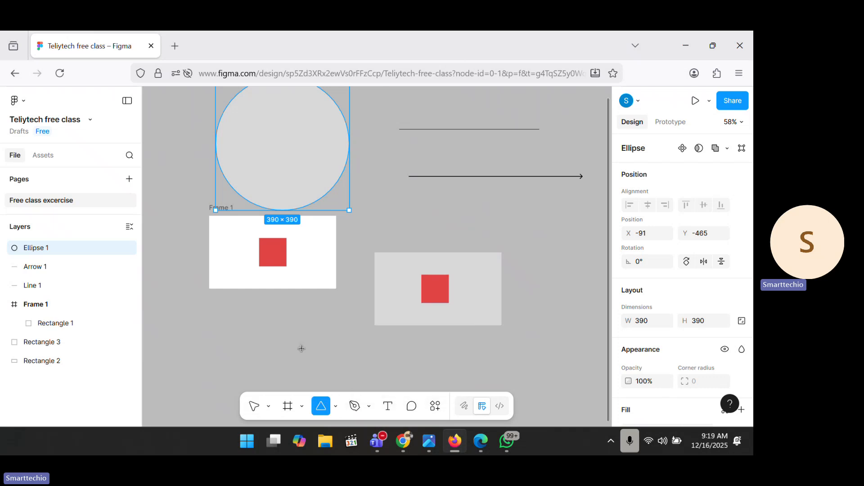
{"action": "left_click_drag", "start_coordinate": [263, 331], "coordinate": [431, 414]}
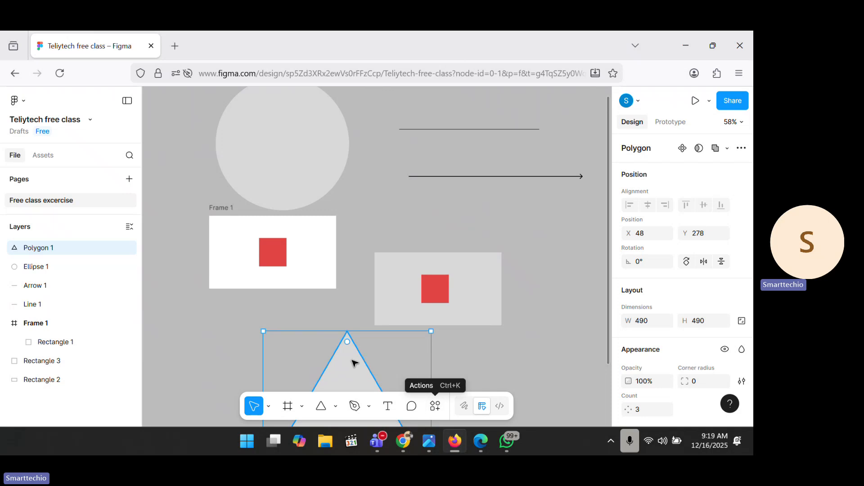
{"action": "mouse_move", "coordinate": [353, 361]}
{"action": "left_mouse_down"}
{"action": "mouse_move", "coordinate": [440, 282]}
{"action": "mouse_move", "coordinate": [492, 203]}
{"action": "mouse_move", "coordinate": [546, 201]}
{"action": "mouse_move", "coordinate": [268, 272]}
{"action": "mouse_move", "coordinate": [195, 262]}
{"action": "mouse_move", "coordinate": [192, 255]}
{"action": "mouse_move", "coordinate": [228, 235]}
{"action": "mouse_move", "coordinate": [255, 239]}
{"action": "mouse_move", "coordinate": [228, 314]}
{"action": "mouse_move", "coordinate": [207, 331]}
{"action": "left_mouse_up"}
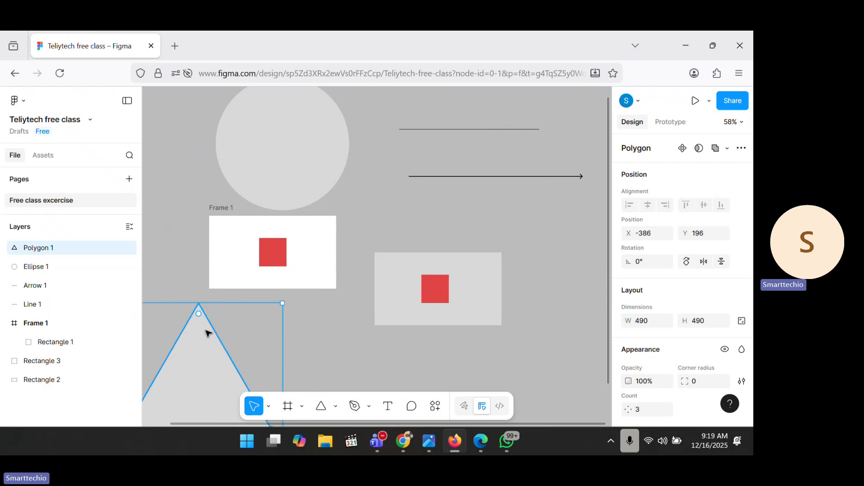
{"action": "scroll", "coordinate": [207, 333], "scroll_direction": "down", "scroll_amount": 5}
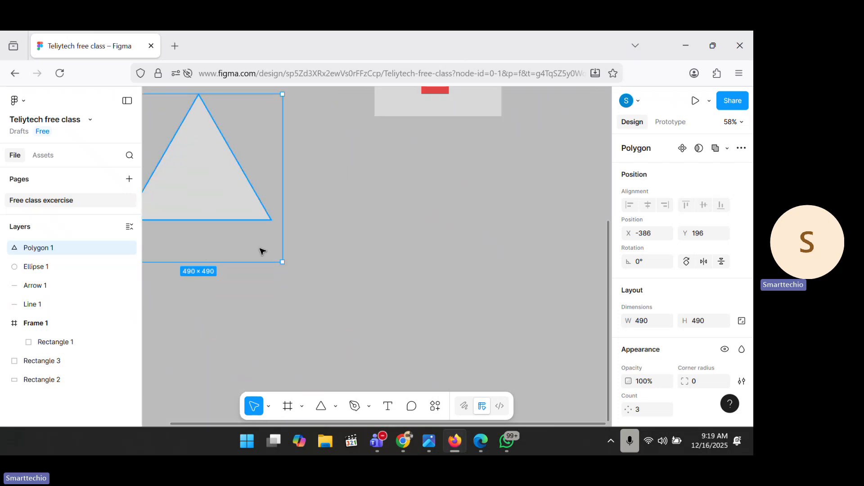
{"action": "left_click_drag", "start_coordinate": [208, 204], "coordinate": [288, 273]}
{"action": "scroll", "coordinate": [288, 273], "scroll_direction": "down", "scroll_amount": 5}
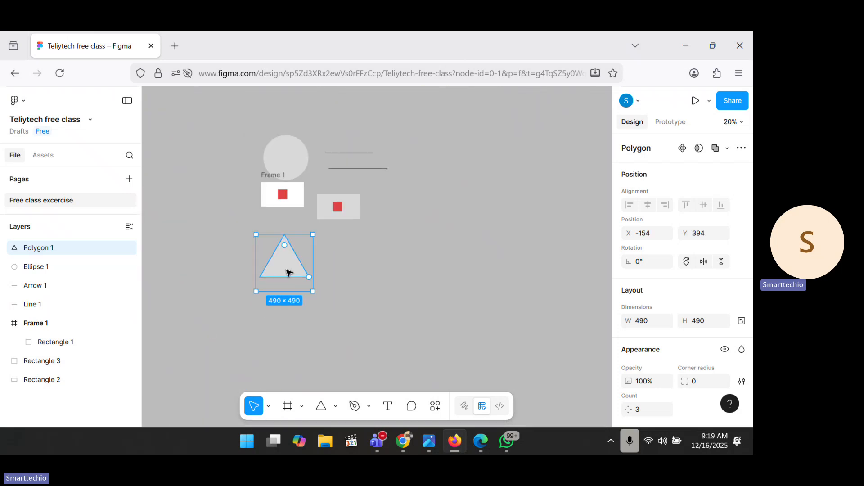
Step: Draw a 498 × 498 ten-point star and move it beside the arrow at X 1154, Y -573
{"action": "left_click", "coordinate": [336, 407]}
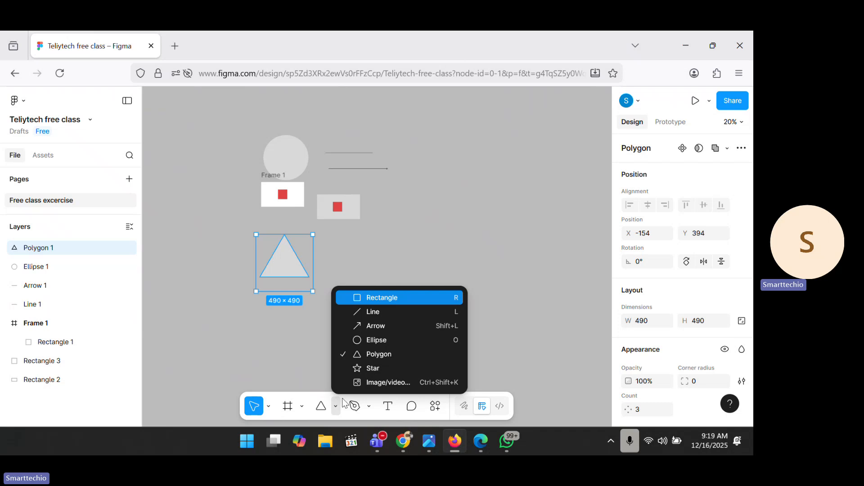
{"action": "left_click", "coordinate": [364, 370]}
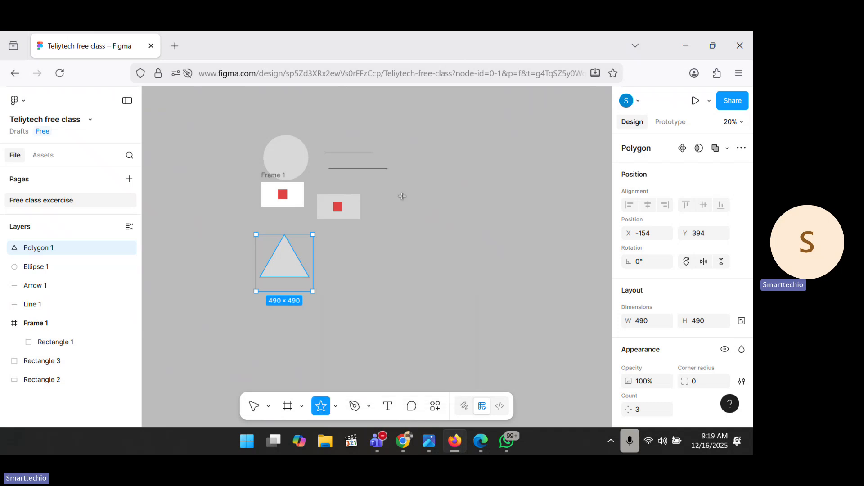
{"action": "left_click_drag", "start_coordinate": [407, 202], "coordinate": [446, 143]}
{"action": "left_click", "coordinate": [498, 191]}
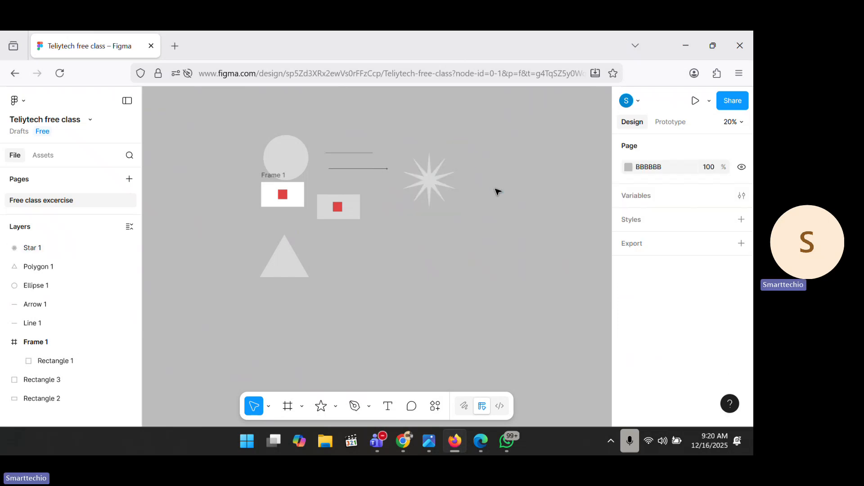
{"action": "left_click_drag", "start_coordinate": [445, 189], "coordinate": [452, 161]}
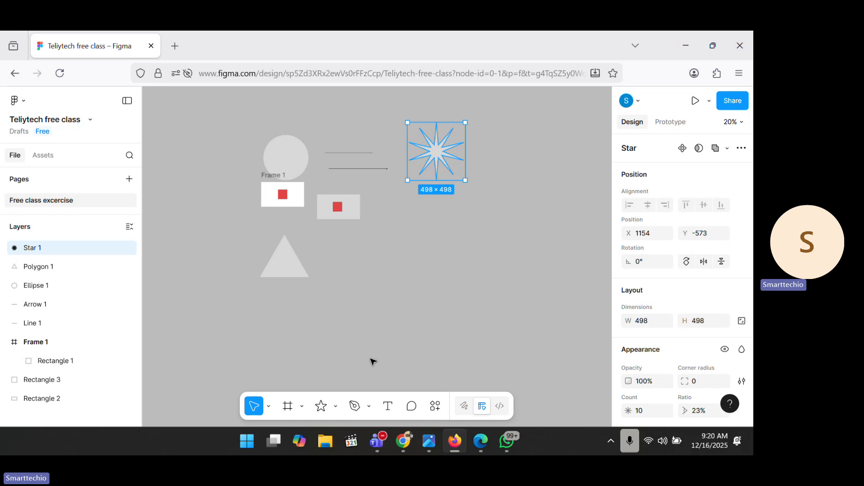
Step: Choose image7.jpeg from the Downloads folder as the image to import
{"action": "left_click", "coordinate": [333, 405]}
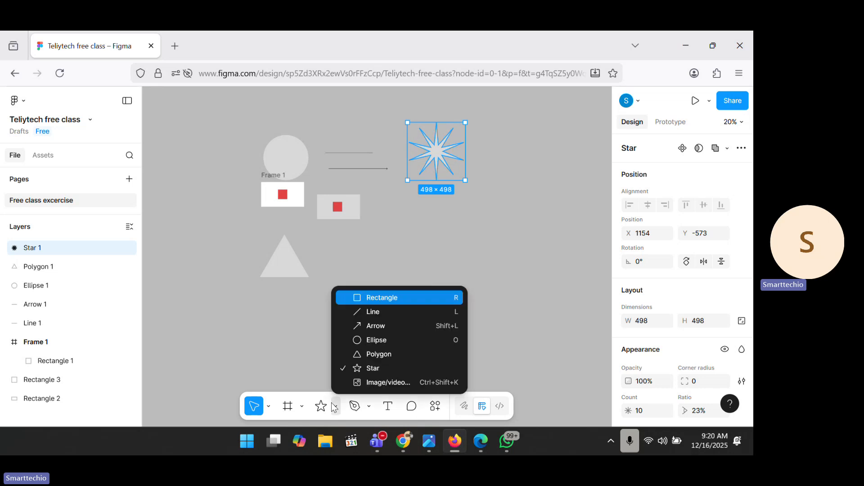
{"action": "left_click", "coordinate": [360, 384]}
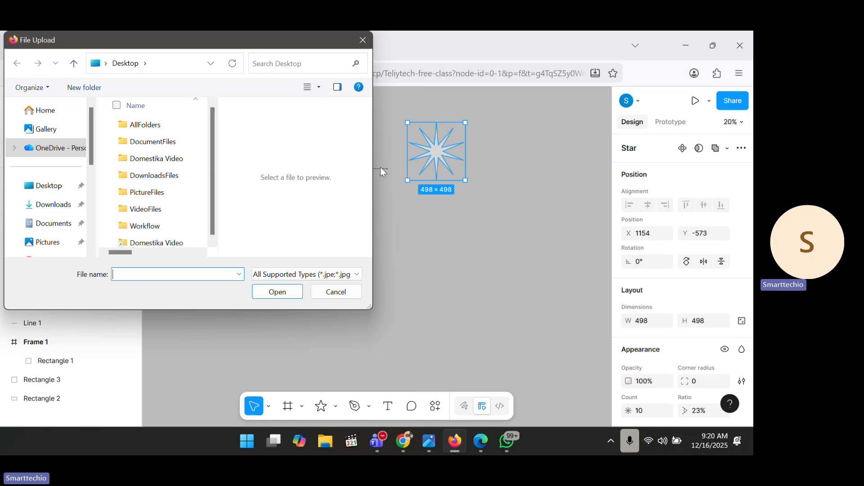
{"action": "left_click", "coordinate": [333, 292]}
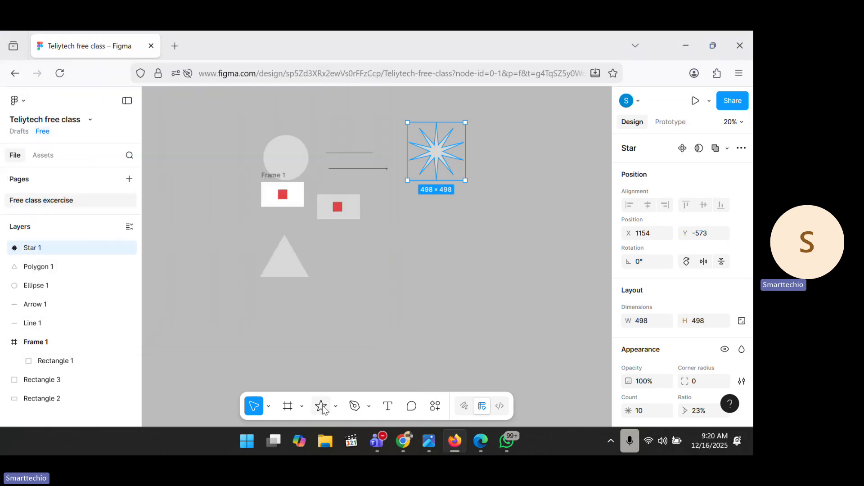
{"action": "left_click", "coordinate": [337, 406]}
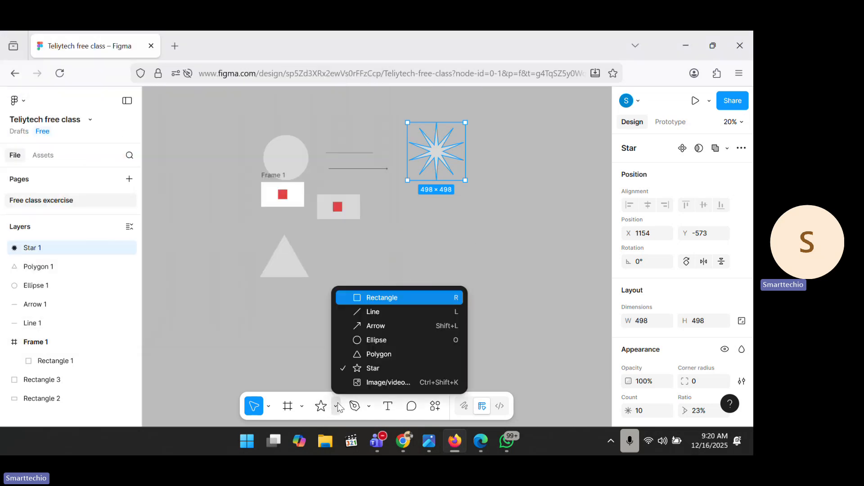
{"action": "left_click", "coordinate": [363, 382]}
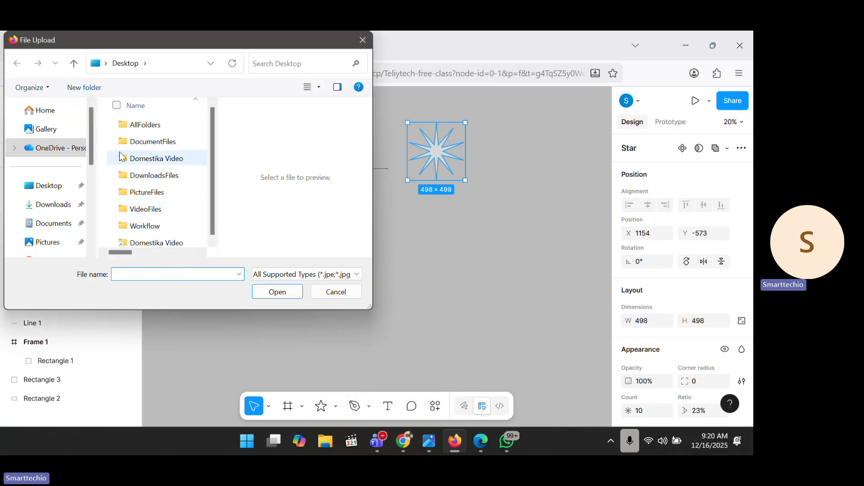
{"action": "left_click", "coordinate": [51, 136]}
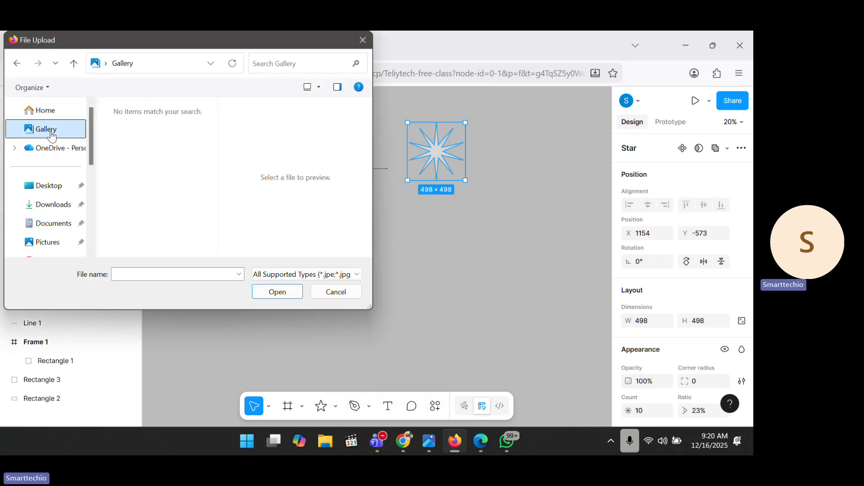
{"action": "left_click", "coordinate": [46, 213]}
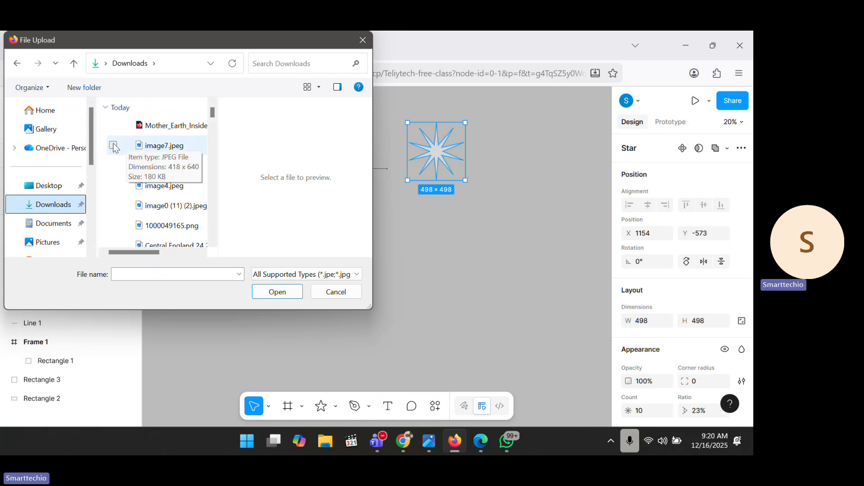
{"action": "double_click", "coordinate": [145, 146]}
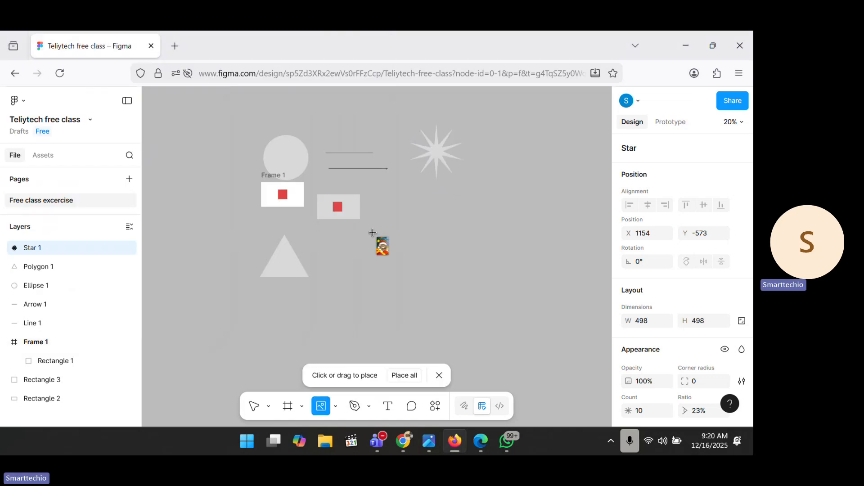
Step: Place the 418 × 640 cat picture next to the triangle at X 373, Y 483
{"action": "left_click", "coordinate": [377, 238]}
{"action": "left_click_drag", "start_coordinate": [397, 245], "coordinate": [355, 276]}
{"action": "left_click", "coordinate": [493, 273]}
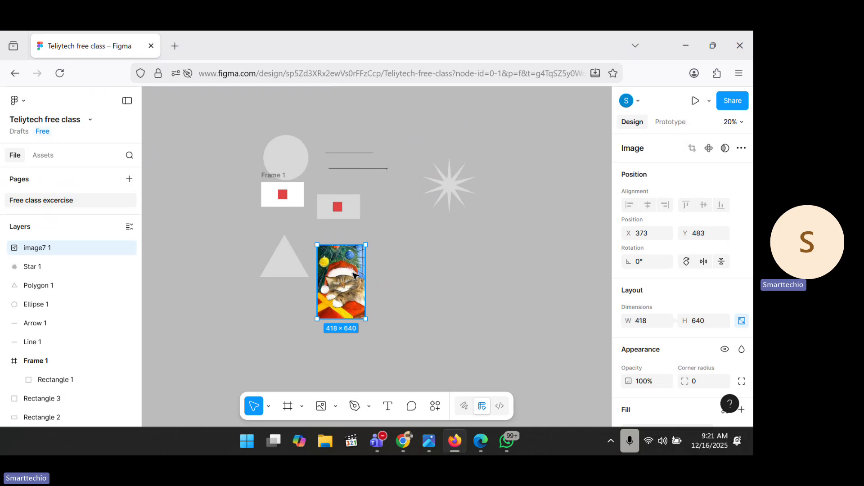
{"action": "scroll", "coordinate": [408, 305], "scroll_direction": "down", "scroll_amount": 3}
Step: Click out six Pen anchor points forming an arrow-shaped path right of the cat picture
{"action": "scroll", "coordinate": [409, 306], "scroll_direction": "up", "scroll_amount": 2}
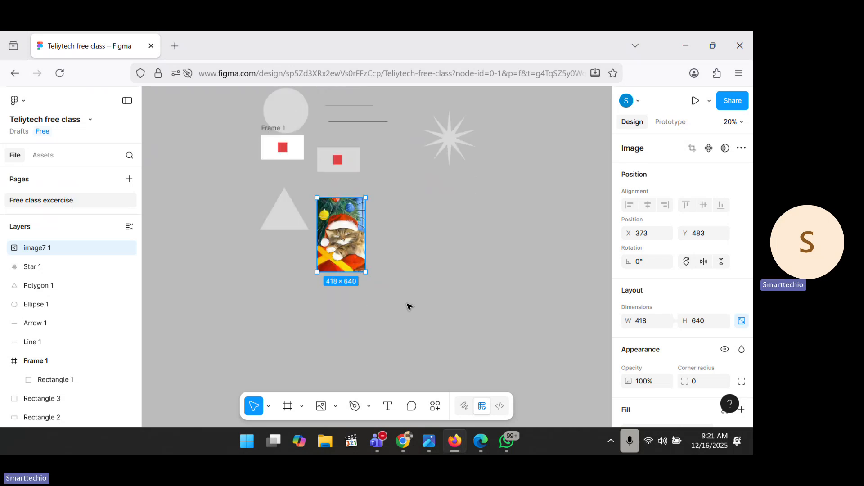
{"action": "left_click", "coordinate": [360, 407]}
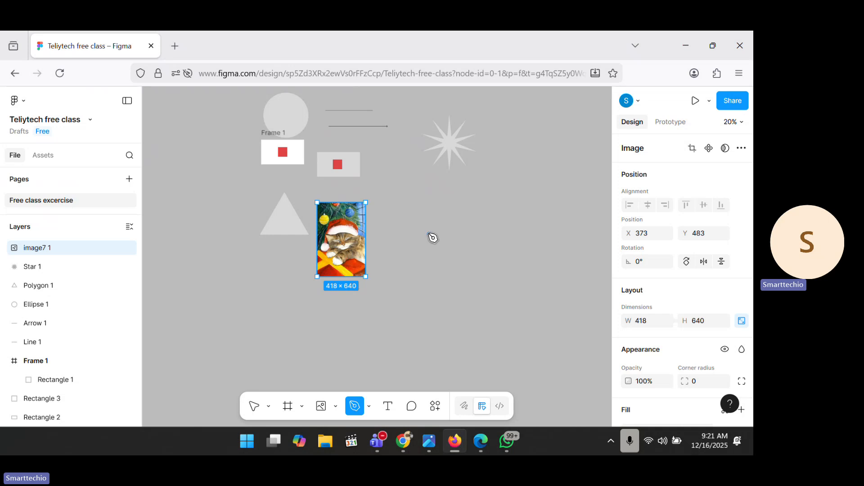
{"action": "left_click", "coordinate": [458, 222]}
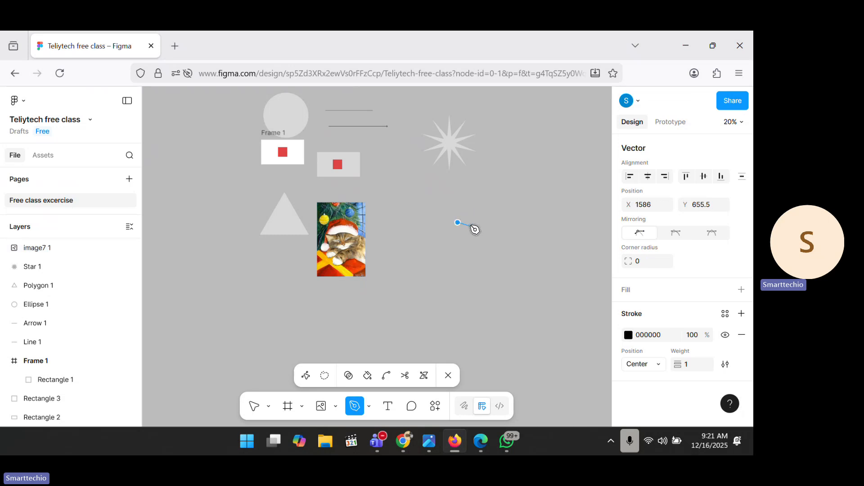
{"action": "left_click", "coordinate": [472, 226]}
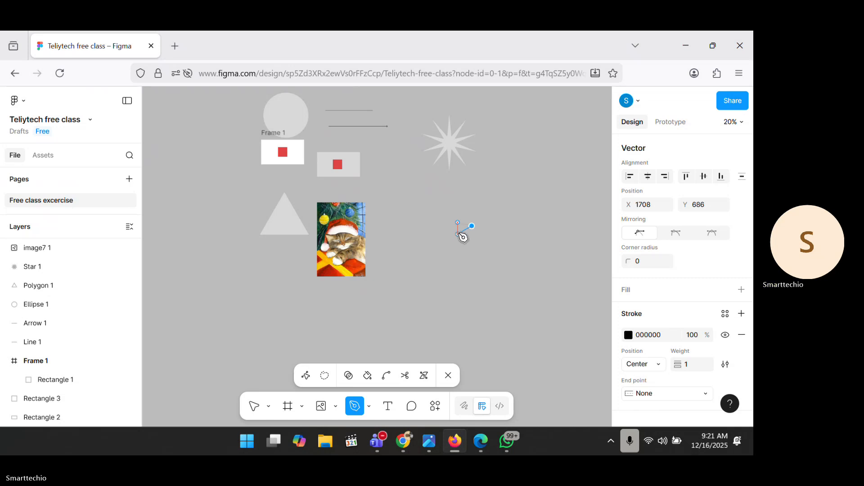
{"action": "left_click", "coordinate": [458, 233]}
{"action": "left_click", "coordinate": [431, 233]}
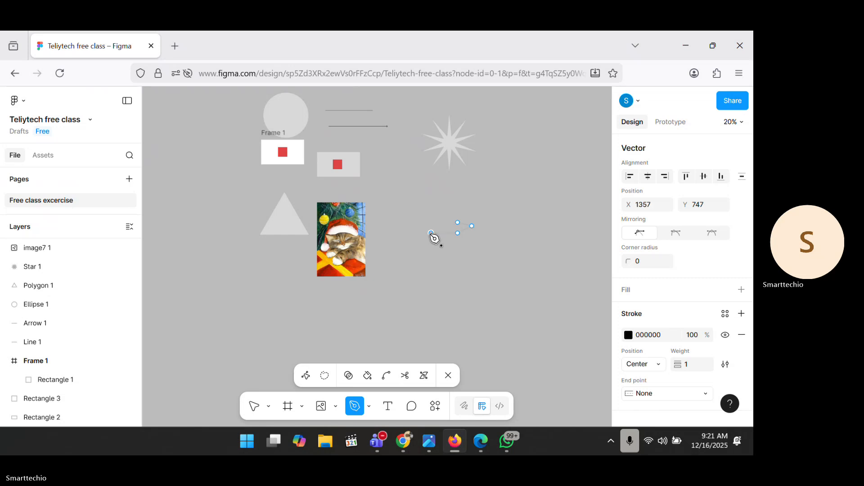
{"action": "key", "text": "ctrl"}
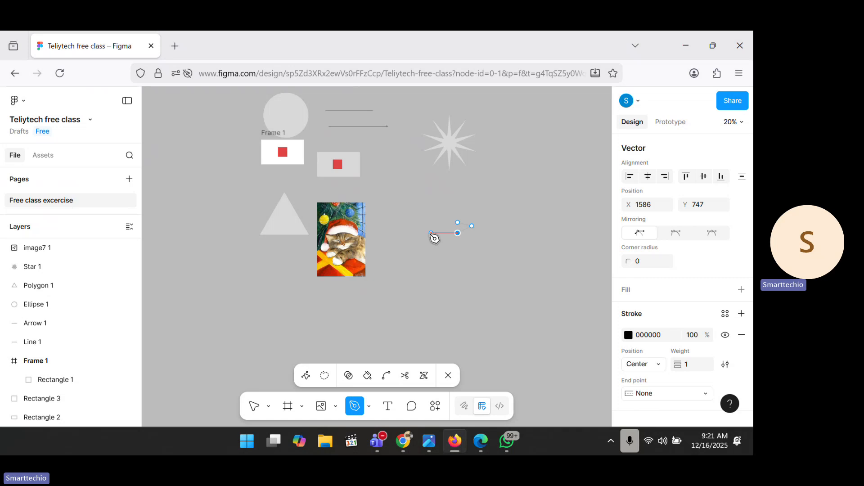
{"action": "left_click", "coordinate": [400, 234]}
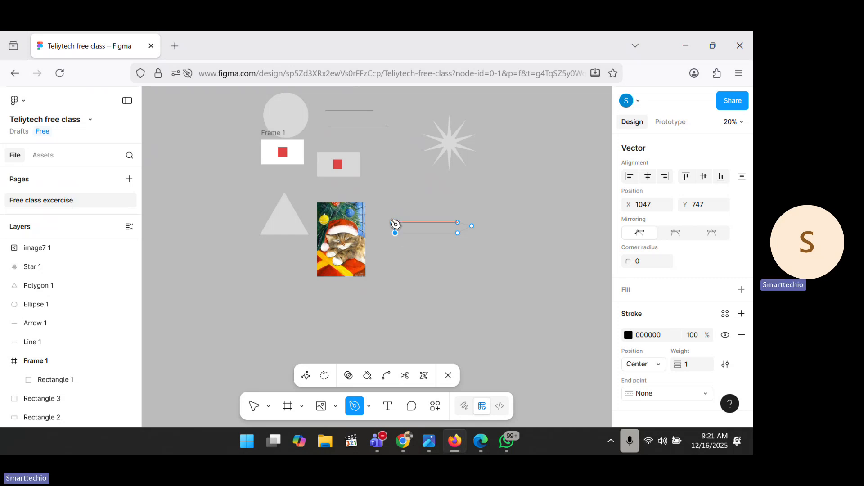
{"action": "left_click", "coordinate": [392, 222]}
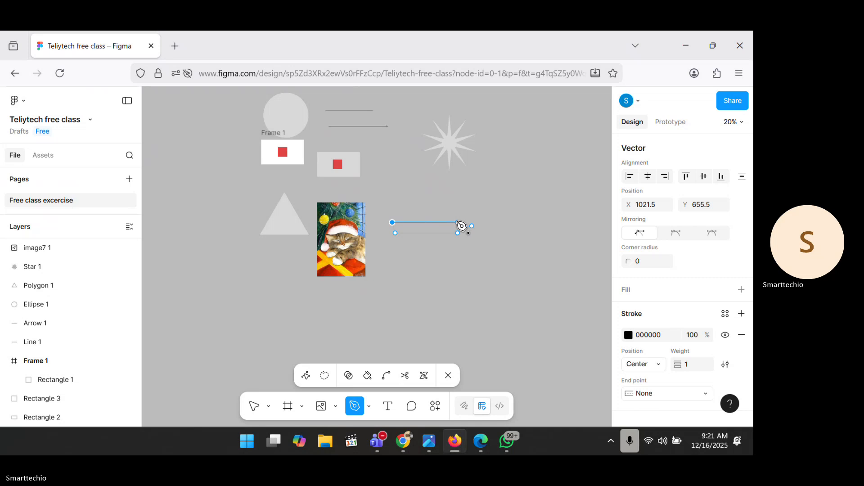
{"action": "key", "text": "Escape"}
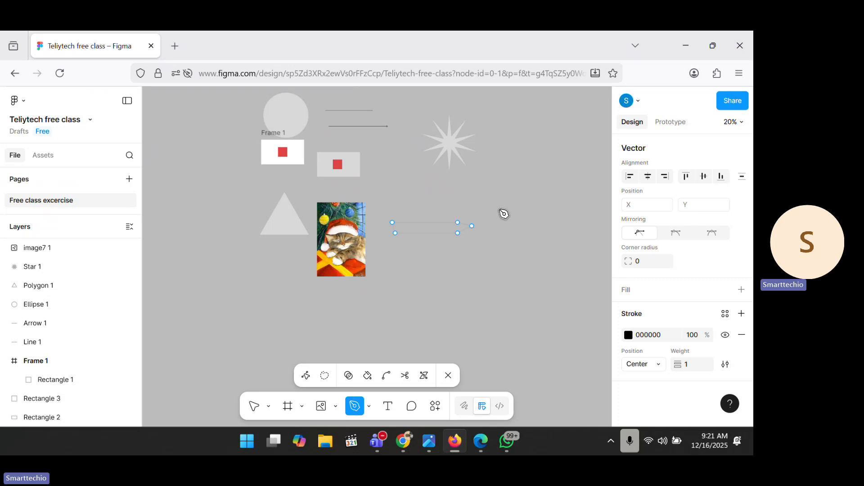
Step: Commit the pen path as Vector 1 and select it
{"action": "left_click", "coordinate": [256, 406]}
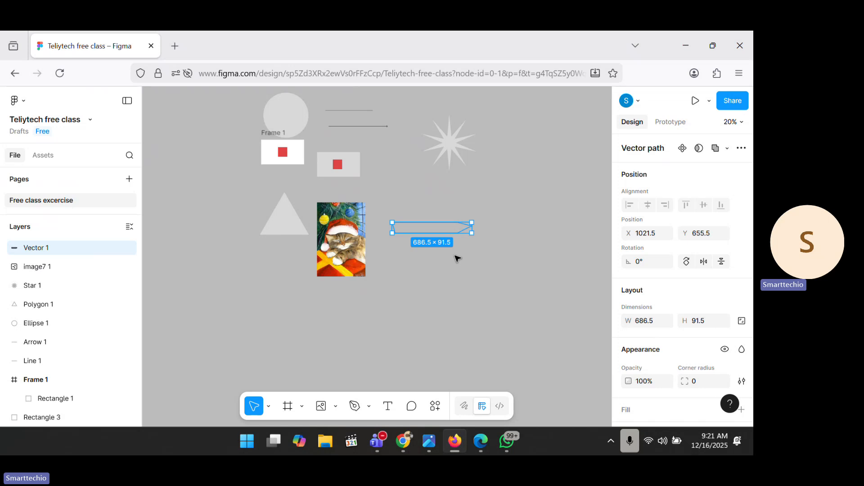
{"action": "left_click", "coordinate": [457, 250]}
{"action": "left_click", "coordinate": [458, 232]}
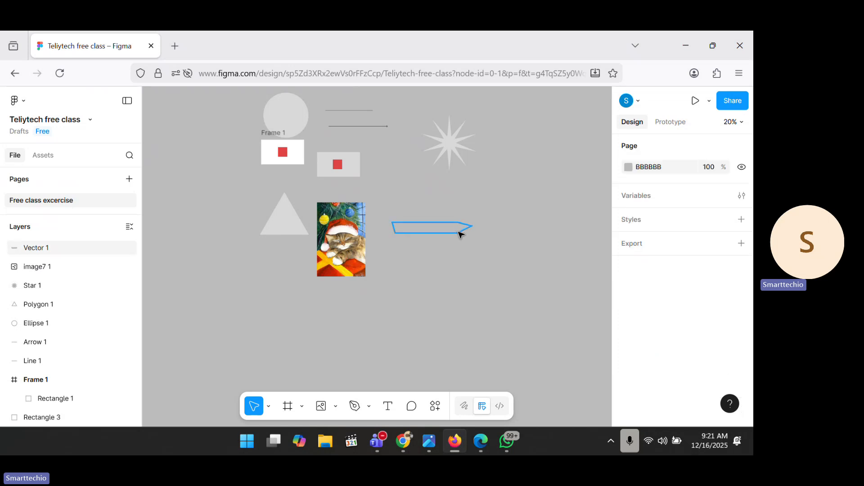
{"action": "scroll", "coordinate": [459, 231], "scroll_direction": "up", "scroll_amount": 5}
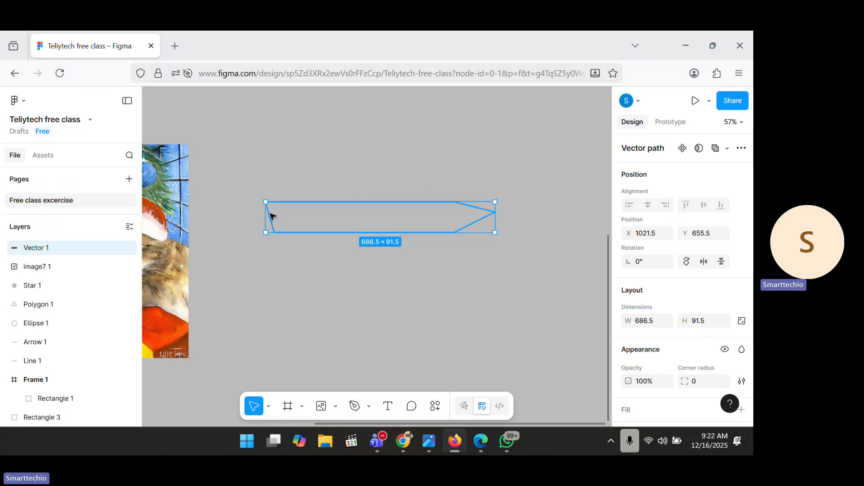
Step: Drag the arrow's bottom-left anchor left so its left edge becomes vertical
{"action": "double_click", "coordinate": [272, 217]}
{"action": "left_click_drag", "start_coordinate": [274, 233], "coordinate": [266, 233]}
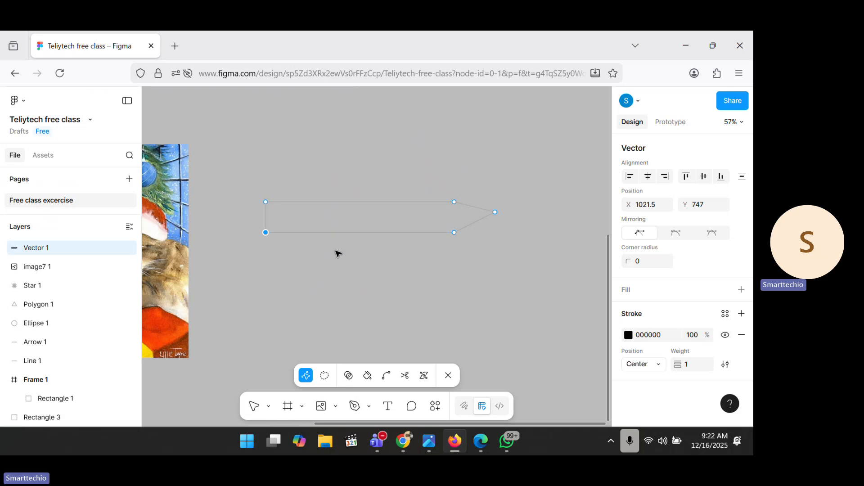
{"action": "key", "text": "Escape"}
{"action": "key", "text": "Escape"}
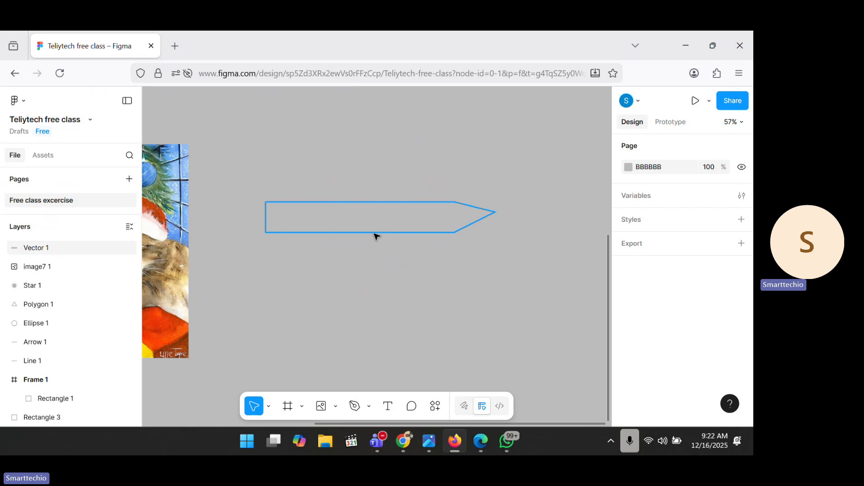
{"action": "left_click", "coordinate": [267, 204]}
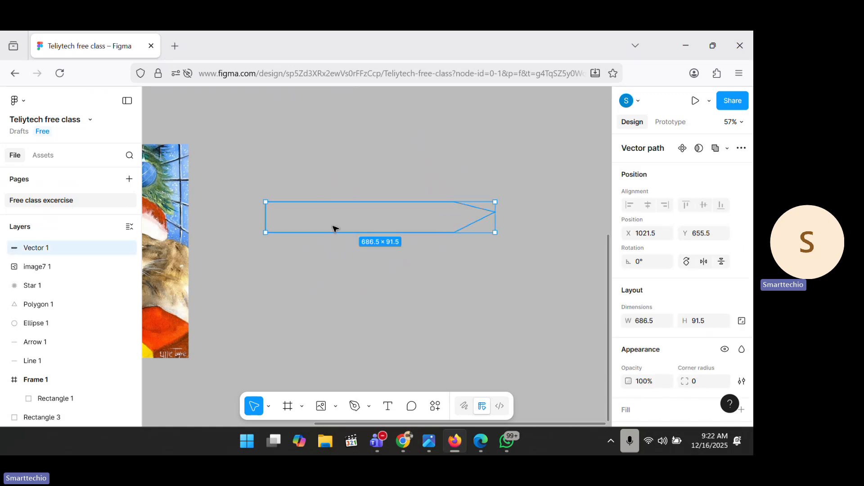
{"action": "left_click", "coordinate": [337, 252]}
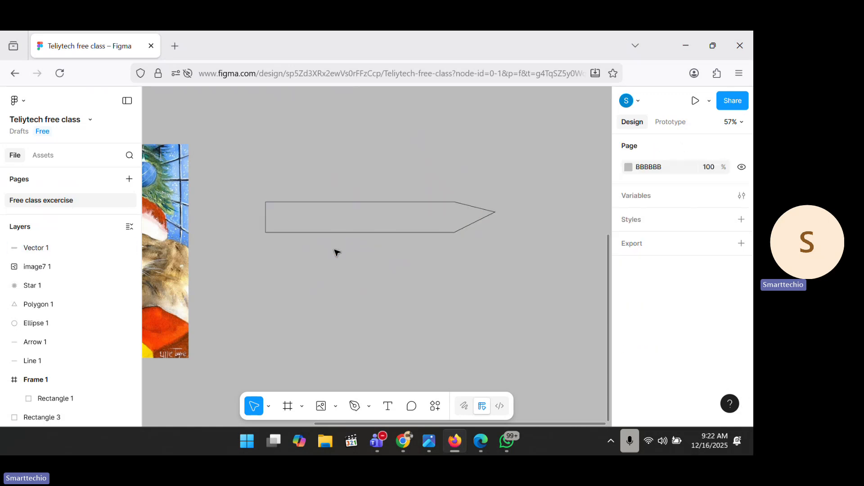
{"action": "left_click", "coordinate": [379, 204]}
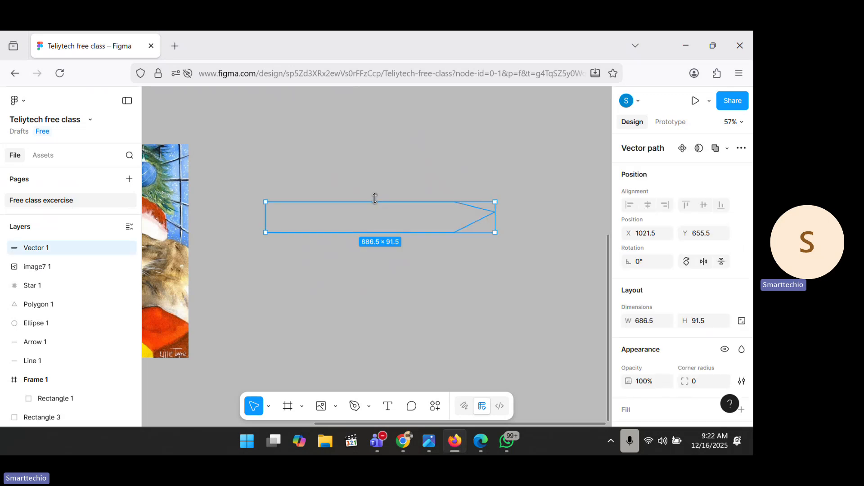
{"action": "scroll", "coordinate": [374, 198], "scroll_direction": "down", "scroll_amount": 5}
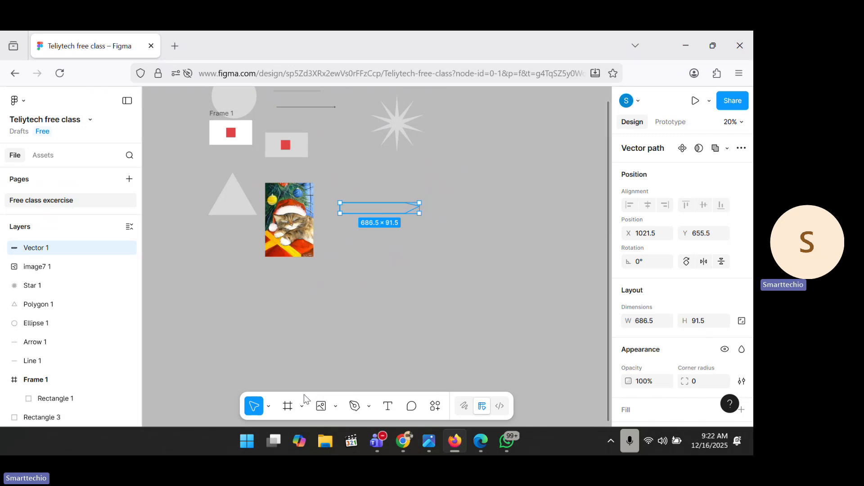
Step: With the Pencil, draw the stick figure's round head and body line, undoing a stray curve
{"action": "left_click", "coordinate": [355, 406]}
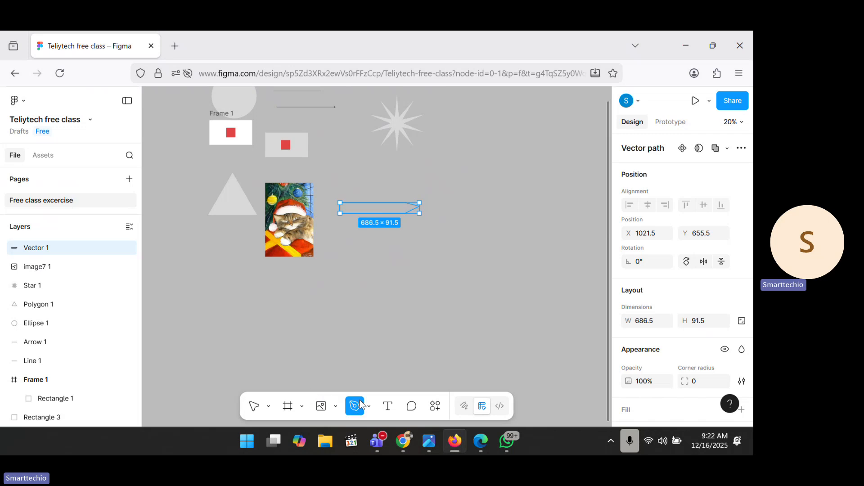
{"action": "left_click", "coordinate": [370, 407]}
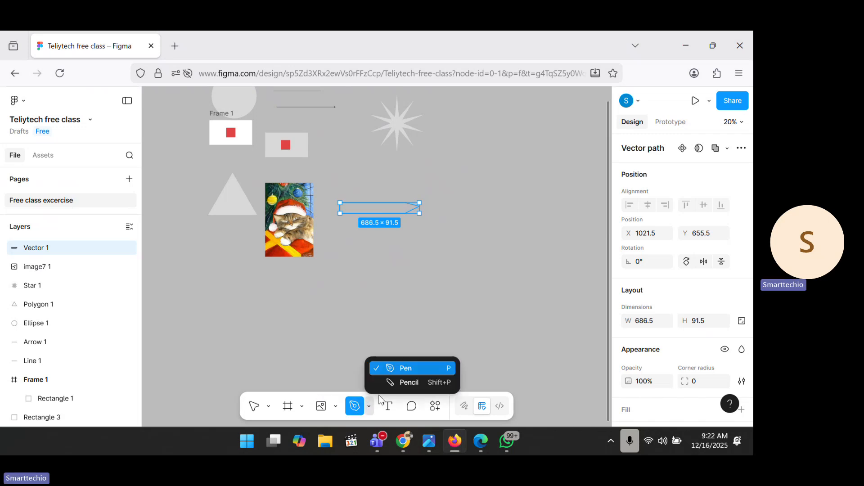
{"action": "left_click", "coordinate": [399, 383]}
{"action": "mouse_move", "coordinate": [414, 288]}
{"action": "left_mouse_down"}
{"action": "mouse_move", "coordinate": [449, 233]}
{"action": "mouse_move", "coordinate": [482, 263]}
{"action": "mouse_move", "coordinate": [456, 288]}
{"action": "left_mouse_up"}
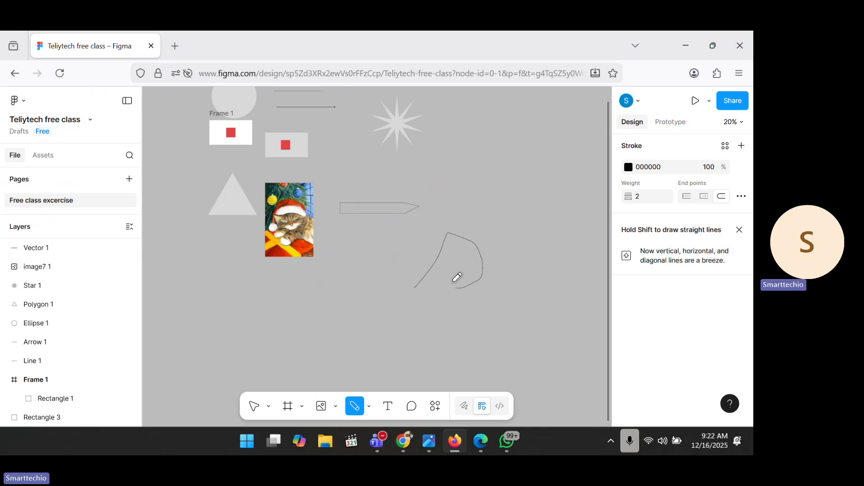
{"action": "key", "text": "ctrl+z"}
{"action": "mouse_move", "coordinate": [484, 177]}
{"action": "left_mouse_down"}
{"action": "mouse_move", "coordinate": [462, 180]}
{"action": "mouse_move", "coordinate": [475, 206]}
{"action": "mouse_move", "coordinate": [487, 185]}
{"action": "mouse_move", "coordinate": [474, 166]}
{"action": "mouse_move", "coordinate": [477, 174]}
{"action": "left_mouse_up"}
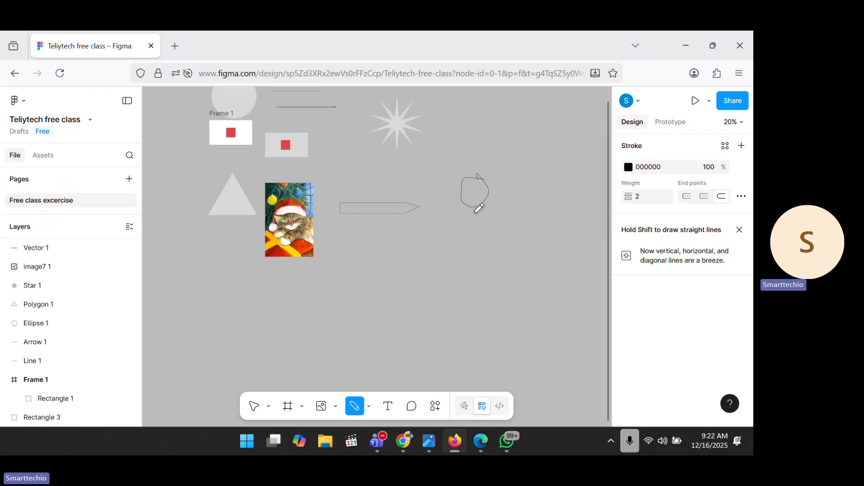
{"action": "left_click_drag", "start_coordinate": [477, 214], "coordinate": [476, 244]}
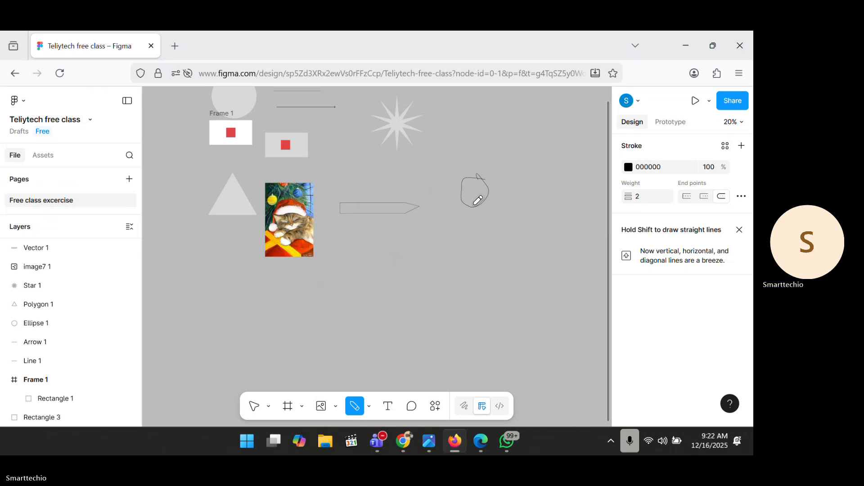
Step: Extend the body, add an arm and large feet, undoing an extra vertical stroke
{"action": "left_click_drag", "start_coordinate": [477, 222], "coordinate": [477, 229]}
{"action": "mouse_move", "coordinate": [478, 205]}
{"action": "left_mouse_down"}
{"action": "mouse_move", "coordinate": [478, 215]}
{"action": "mouse_move", "coordinate": [478, 192]}
{"action": "left_mouse_up"}
{"action": "key", "text": "ctrl+z"}
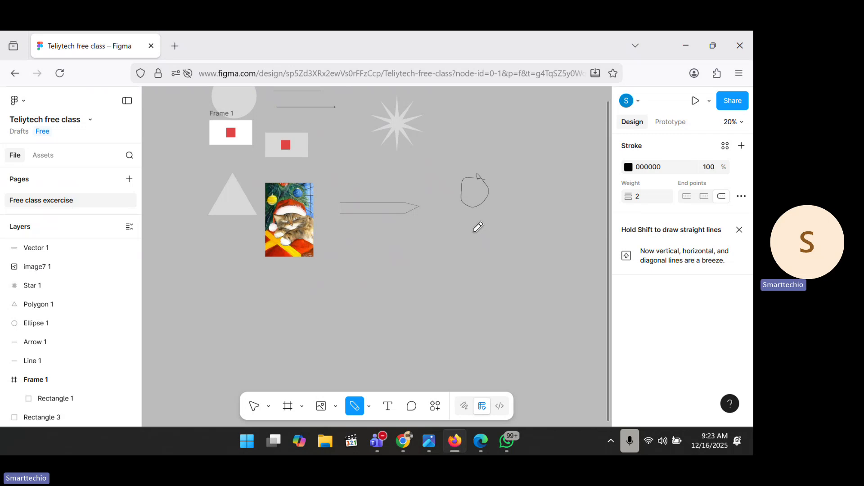
{"action": "left_click_drag", "start_coordinate": [477, 237], "coordinate": [473, 211]}
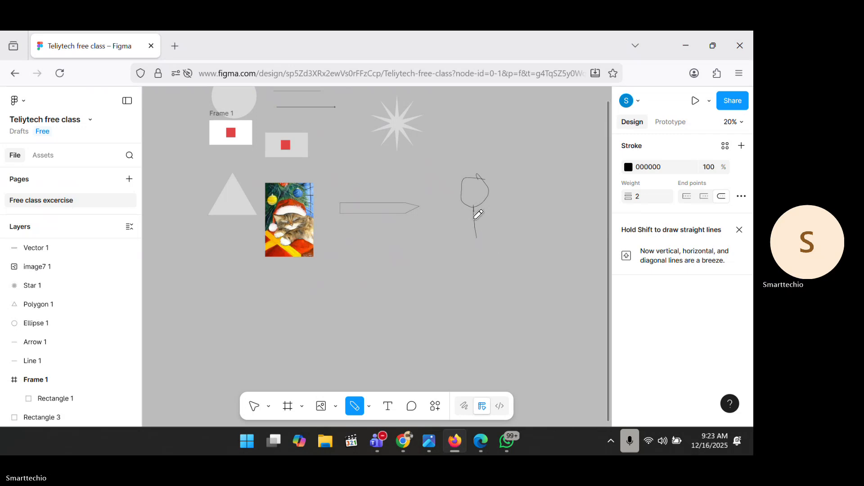
{"action": "mouse_move", "coordinate": [477, 226]}
{"action": "left_mouse_down"}
{"action": "mouse_move", "coordinate": [498, 235]}
{"action": "mouse_move", "coordinate": [460, 241]}
{"action": "mouse_move", "coordinate": [447, 254]}
{"action": "mouse_move", "coordinate": [482, 270]}
{"action": "mouse_move", "coordinate": [489, 307]}
{"action": "mouse_move", "coordinate": [464, 331]}
{"action": "mouse_move", "coordinate": [496, 316]}
{"action": "mouse_move", "coordinate": [520, 333]}
{"action": "mouse_move", "coordinate": [542, 327]}
{"action": "mouse_move", "coordinate": [524, 352]}
{"action": "mouse_move", "coordinate": [522, 343]}
{"action": "left_mouse_up"}
{"action": "mouse_move", "coordinate": [468, 341]}
{"action": "left_mouse_down"}
{"action": "mouse_move", "coordinate": [512, 343]}
{"action": "mouse_move", "coordinate": [447, 336]}
{"action": "mouse_move", "coordinate": [469, 340]}
{"action": "left_mouse_up"}
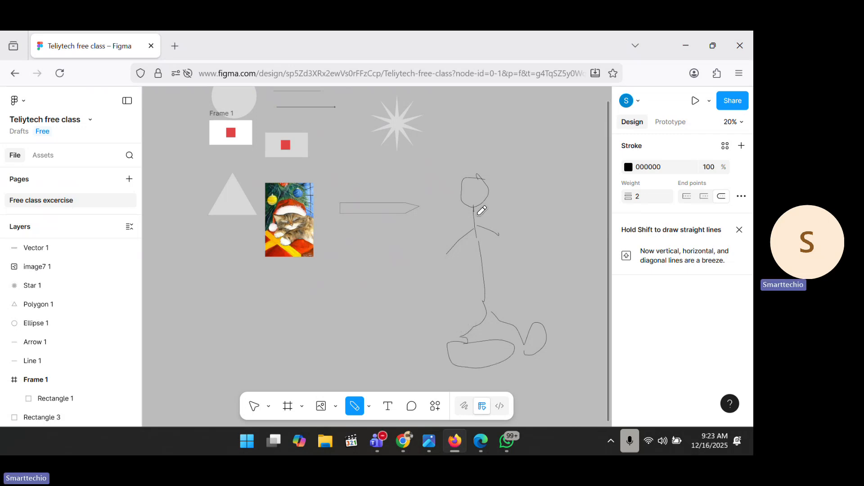
{"action": "scroll", "coordinate": [475, 215], "scroll_direction": "down", "scroll_amount": 5}
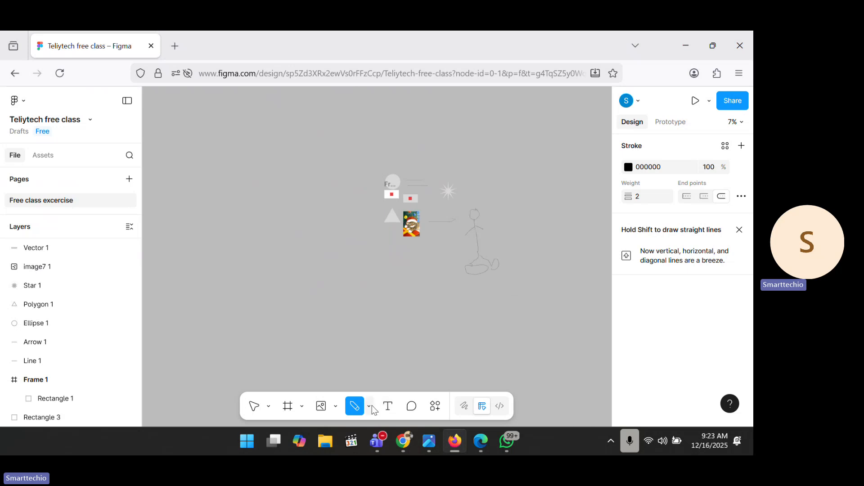
Step: Add a text layer reading 'jksfbpiasbdcfvsjhidbvjibsd;jkbv;nksb;j' below the drawings
{"action": "left_click", "coordinate": [254, 406]}
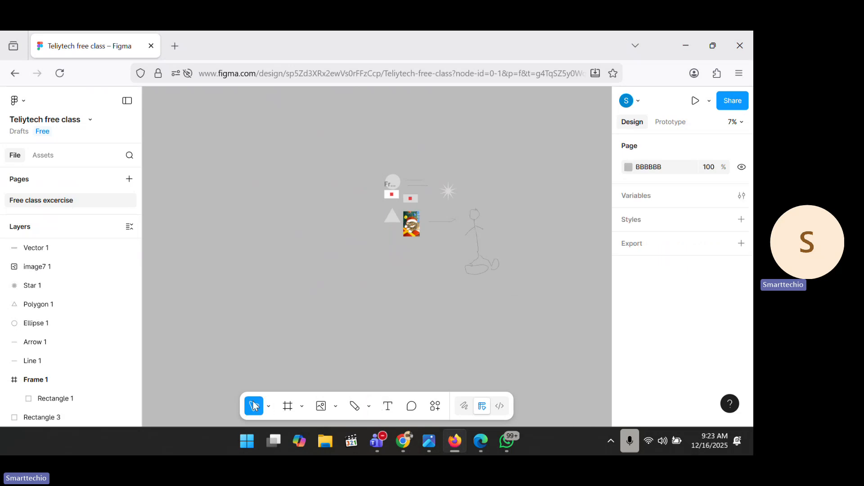
{"action": "left_click", "coordinate": [388, 406]}
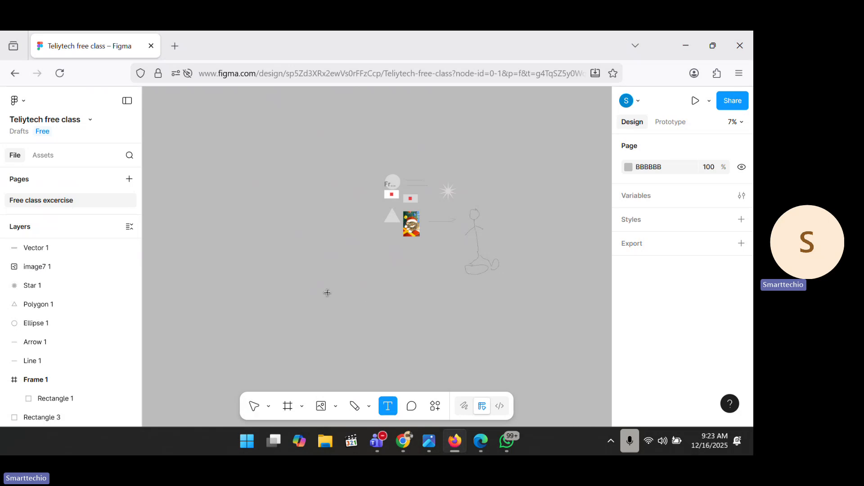
{"action": "left_click", "coordinate": [332, 296]}
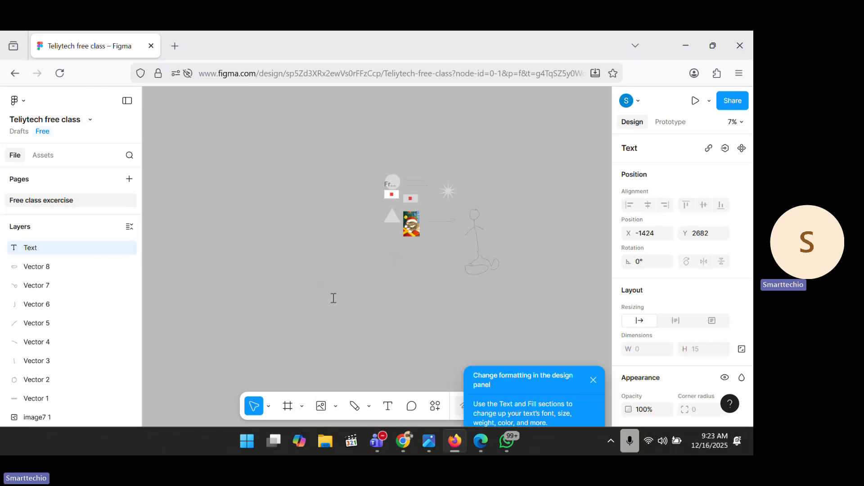
{"action": "type", "text": "jksfbpiasbdcfvsjhidbvjibsd;jkbv;nksb;j"}
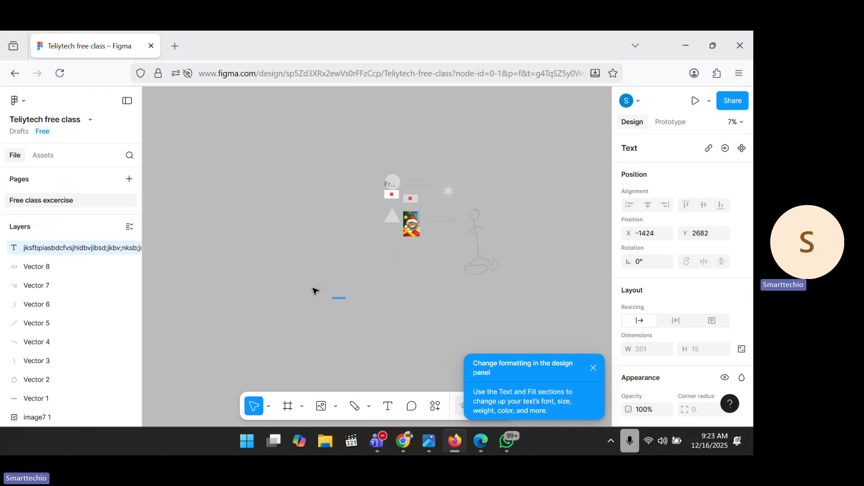
{"action": "key", "text": "Escape"}
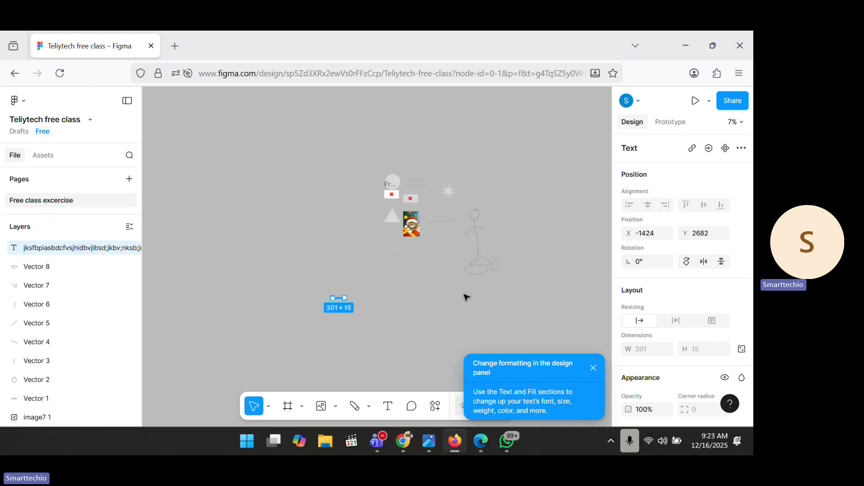
{"action": "scroll", "coordinate": [695, 303], "scroll_direction": "down", "scroll_amount": 4}
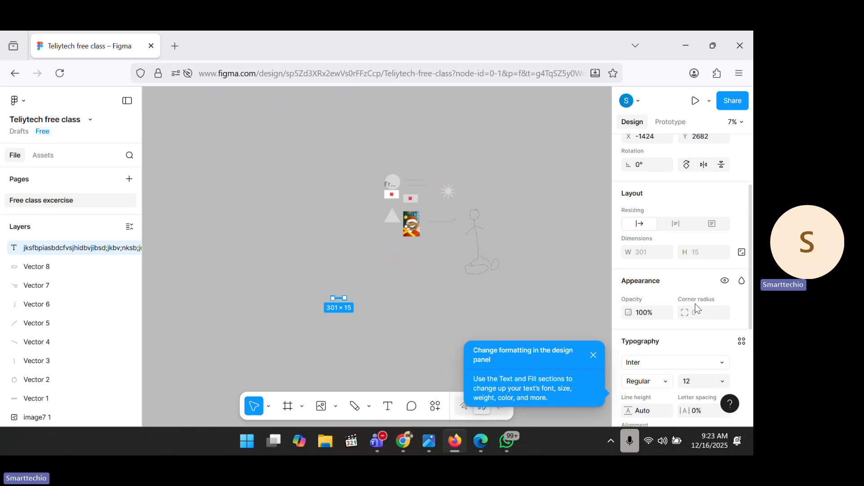
Step: Enlarge the text from size 128 to font size 500
{"action": "left_click", "coordinate": [722, 296]}
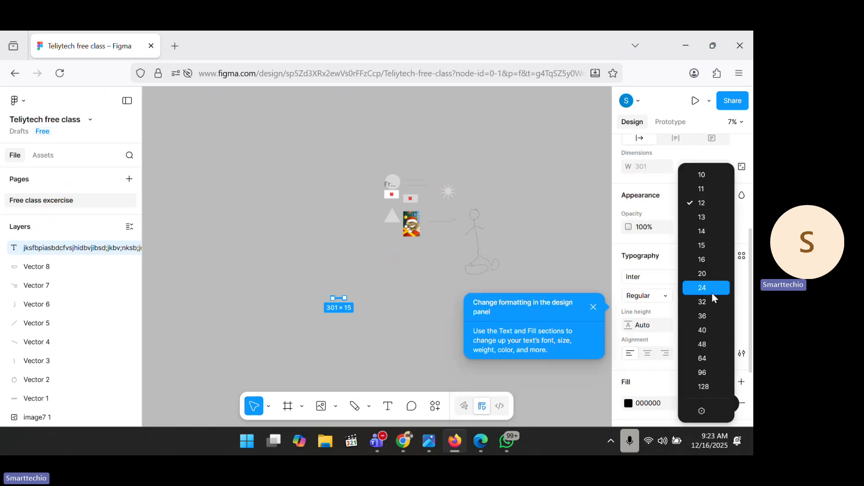
{"action": "left_click", "coordinate": [704, 387]}
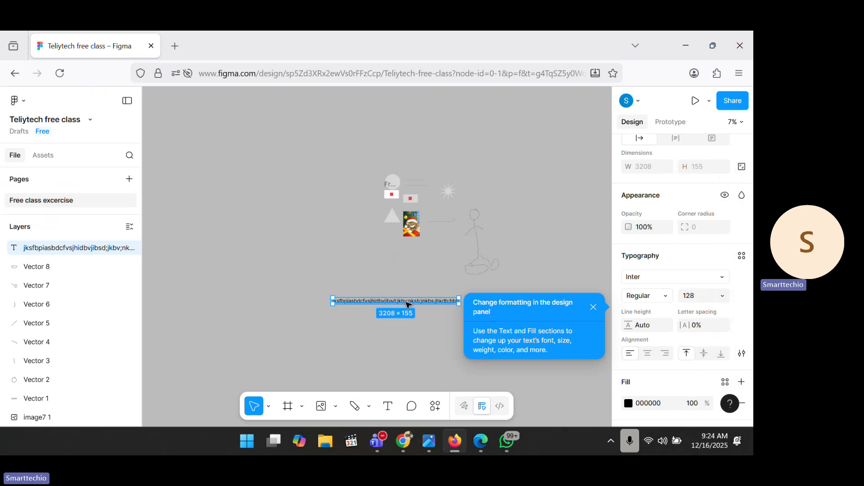
{"action": "left_click_drag", "start_coordinate": [406, 304], "coordinate": [323, 233]}
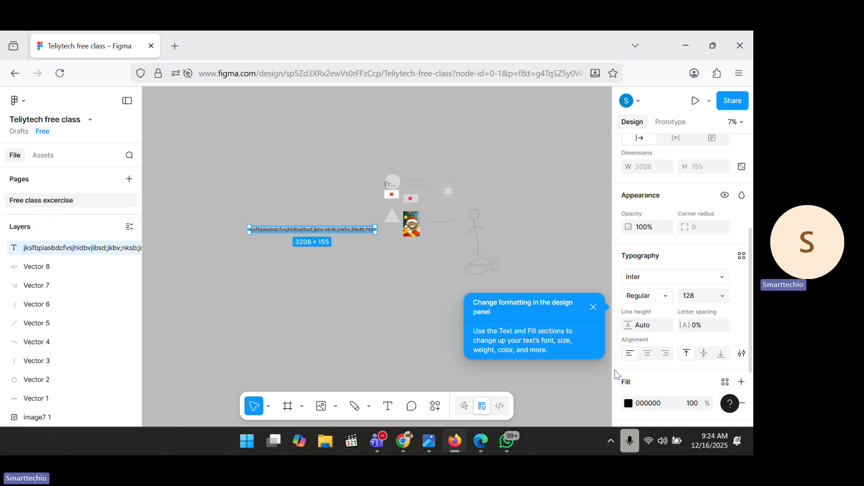
{"action": "left_click", "coordinate": [696, 295]}
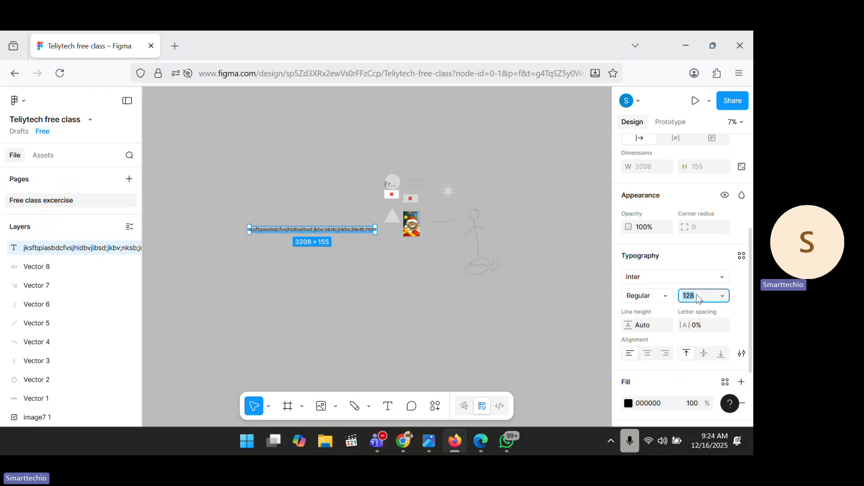
{"action": "type", "text": "500"}
{"action": "key", "text": "Return"}
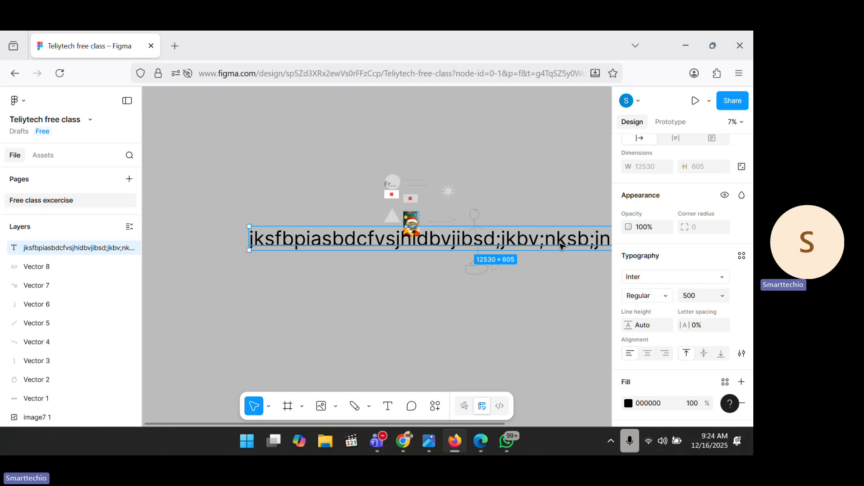
Step: Move the text layer above the drawings and resize its box to 12530 × 786
{"action": "left_click_drag", "start_coordinate": [555, 247], "coordinate": [496, 310]}
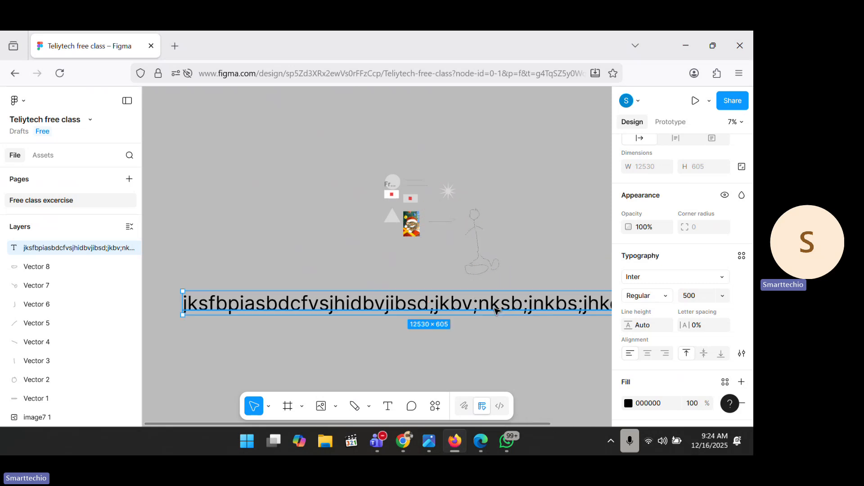
{"action": "scroll", "coordinate": [496, 311], "scroll_direction": "down", "scroll_amount": 3}
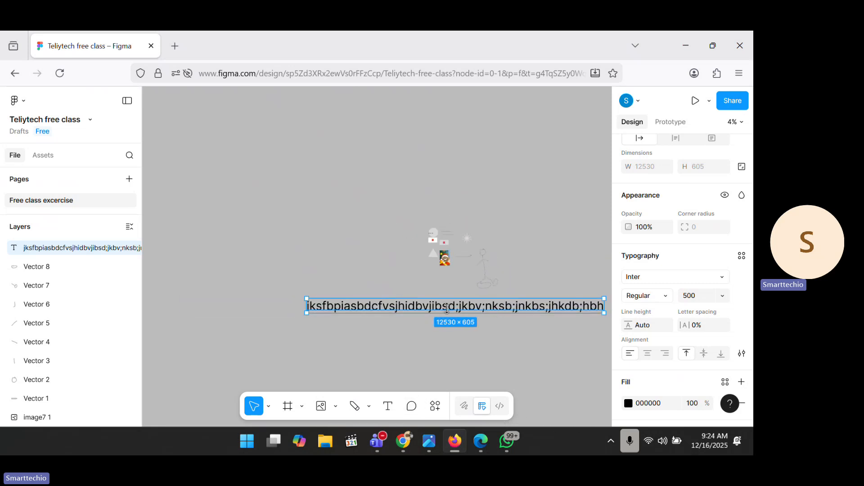
{"action": "left_click_drag", "start_coordinate": [447, 301], "coordinate": [351, 141]}
{"action": "scroll", "coordinate": [351, 141], "scroll_direction": "down", "scroll_amount": 3}
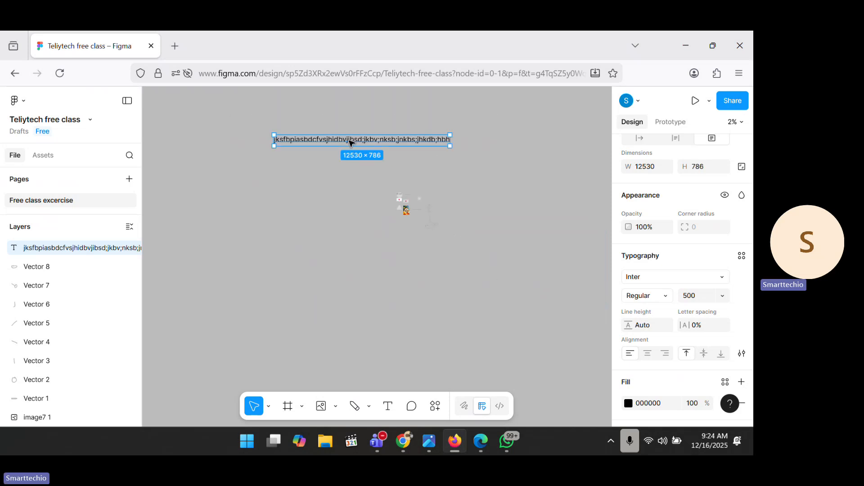
Step: Post comment 'This text is too book' on the long text line and dismiss the notification prompt
{"action": "left_click", "coordinate": [412, 407]}
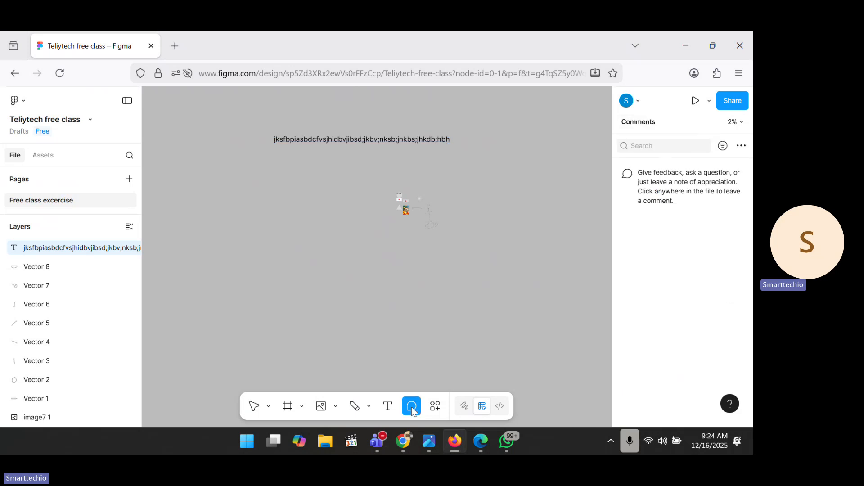
{"action": "left_click", "coordinate": [409, 134]}
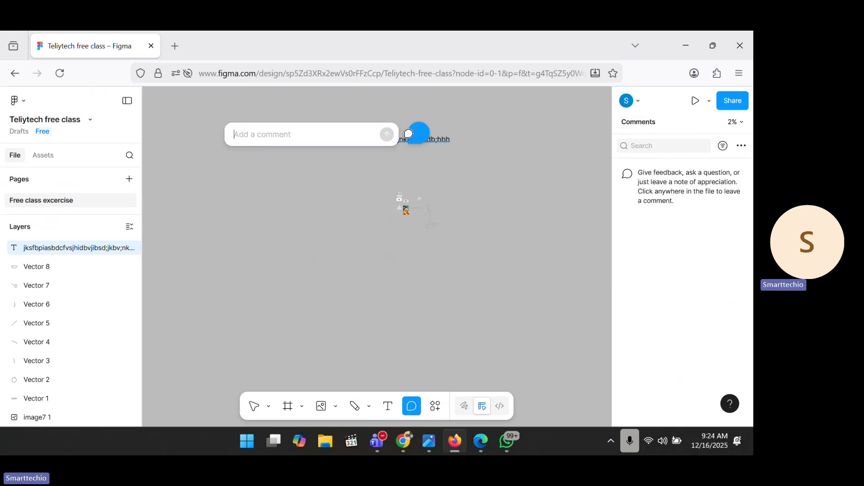
{"action": "type", "text": "Th"}
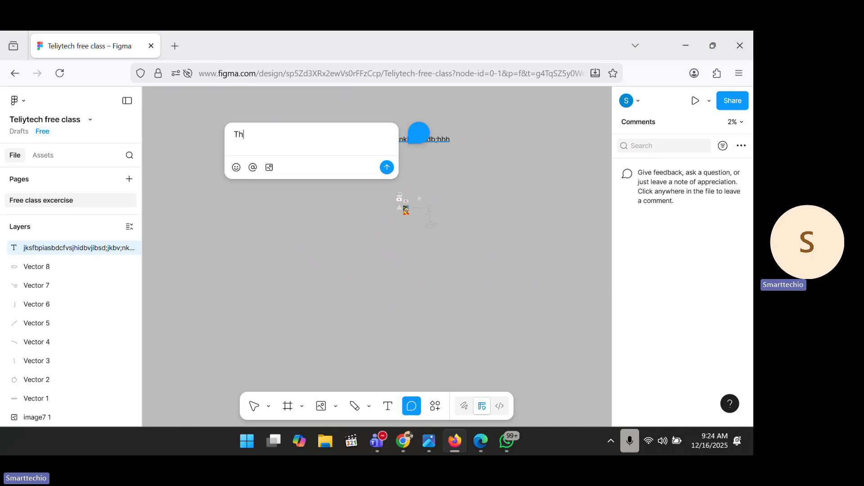
{"action": "type", "text": "is te"}
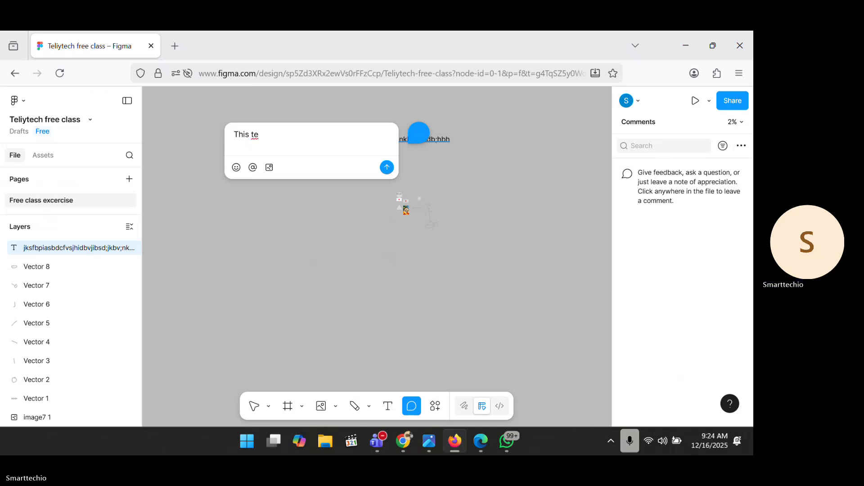
{"action": "type", "text": "xt is too book"}
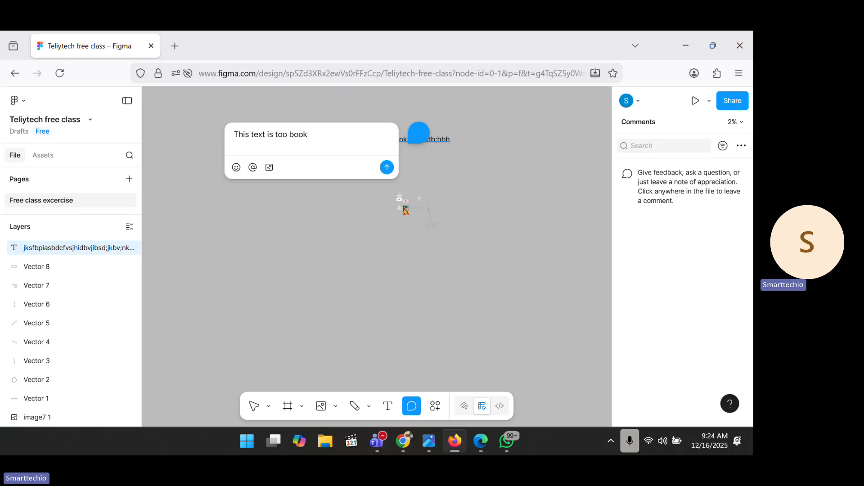
{"action": "key", "text": "Return"}
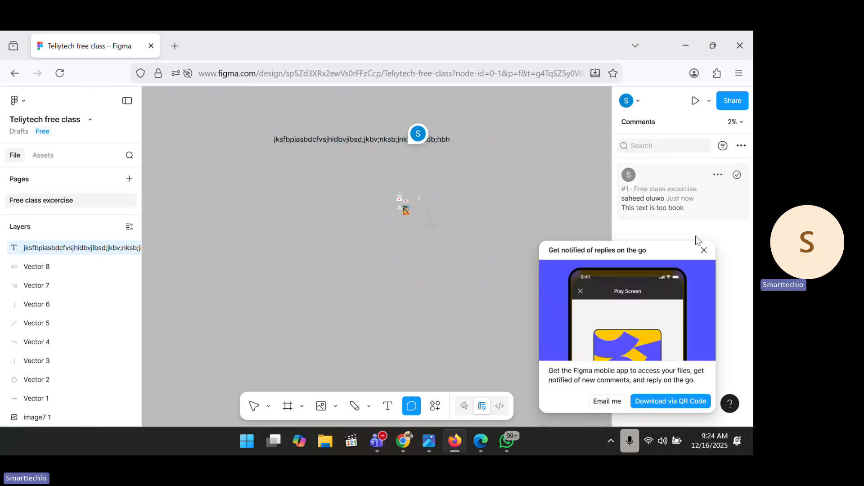
{"action": "left_click", "coordinate": [704, 250]}
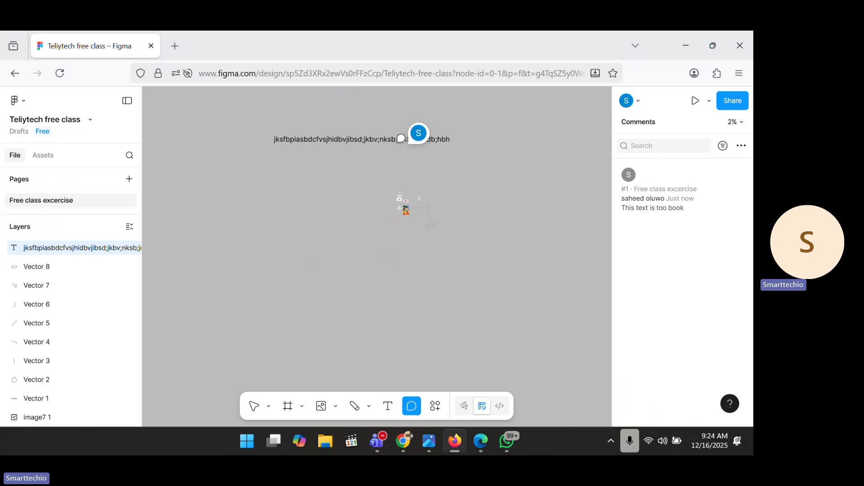
Step: Reply 'Noted, I will fixed it soon' to comment #1, then close the thread
{"action": "left_click", "coordinate": [420, 143]}
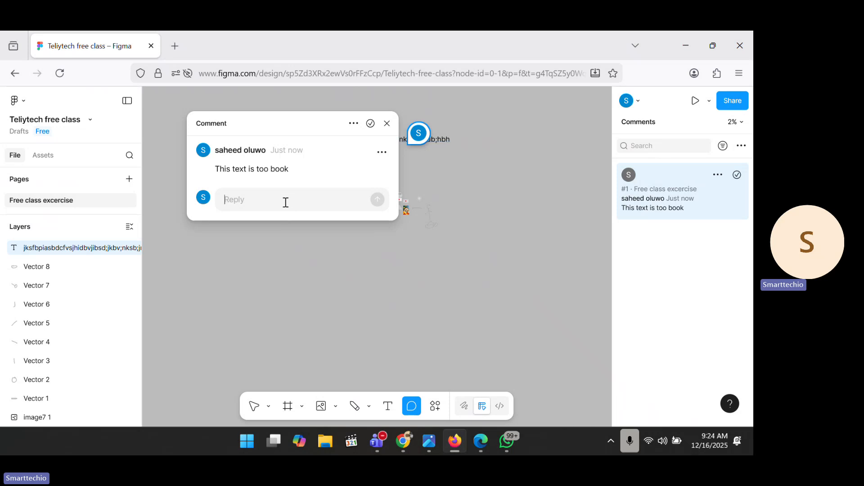
{"action": "type", "text": "No"}
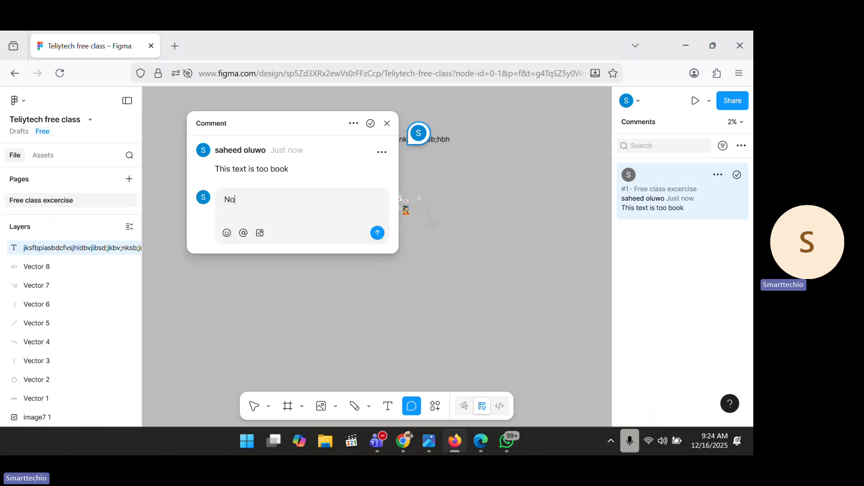
{"action": "type", "text": "ted, I"}
{"action": "type", "text": "w"}
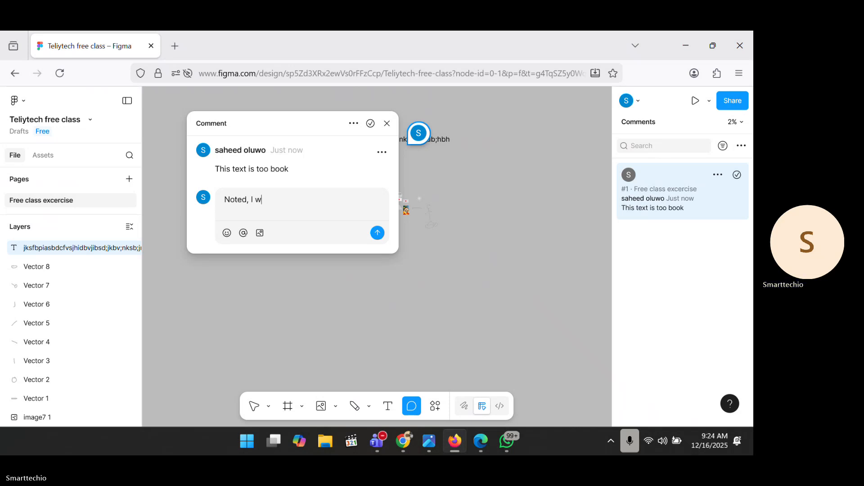
{"action": "type", "text": "ill fixed"}
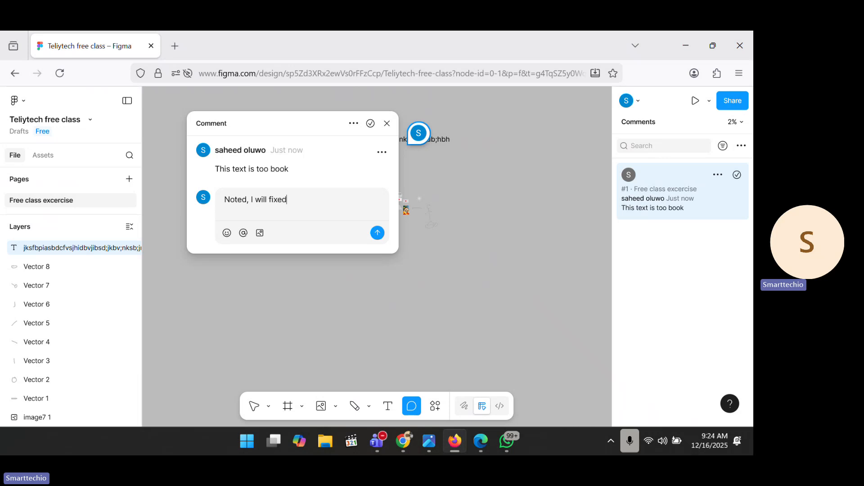
{"action": "type", "text": " it so"}
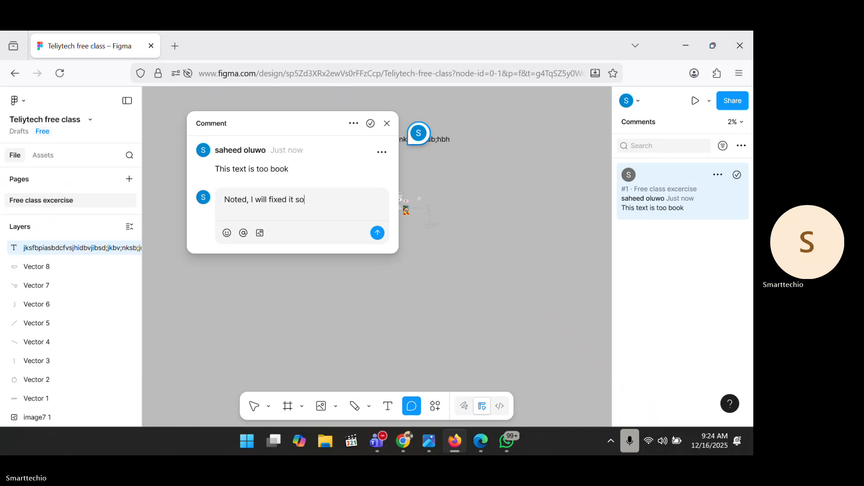
{"action": "type", "text": "on"}
{"action": "key", "text": "Return"}
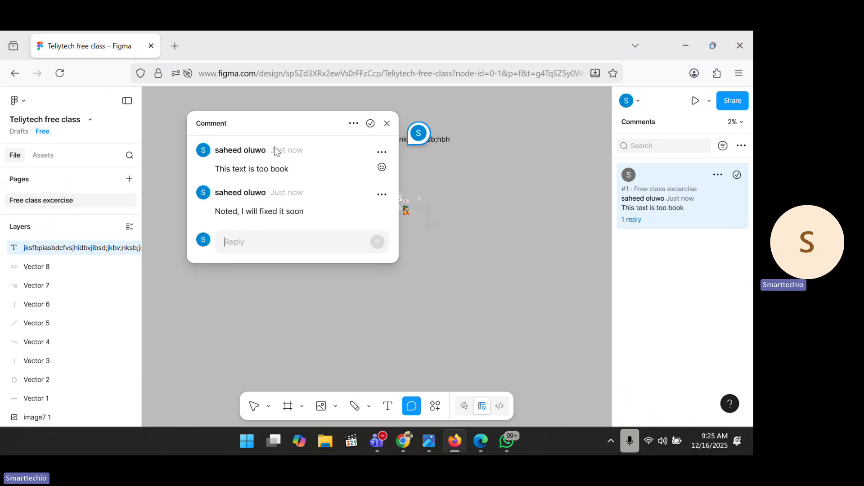
{"action": "left_click", "coordinate": [386, 123]}
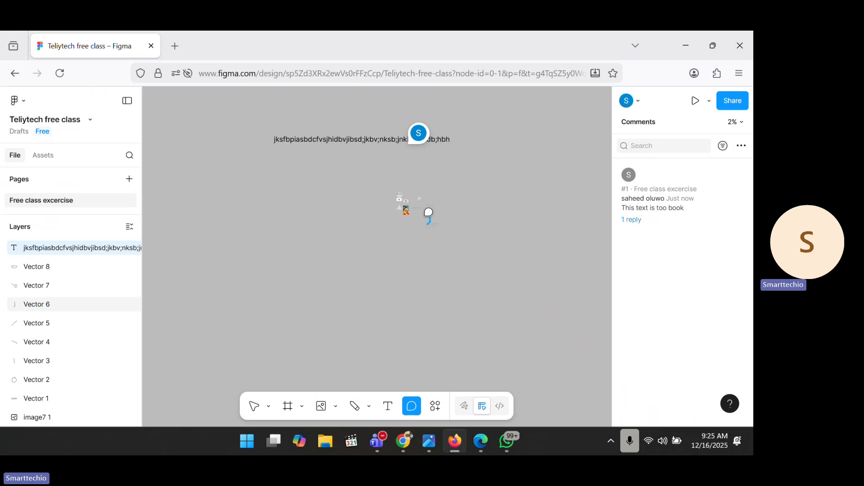
{"action": "scroll", "coordinate": [429, 212], "scroll_direction": "right", "scroll_amount": 3}
{"action": "scroll", "coordinate": [428, 212], "scroll_direction": "down", "scroll_amount": 3}
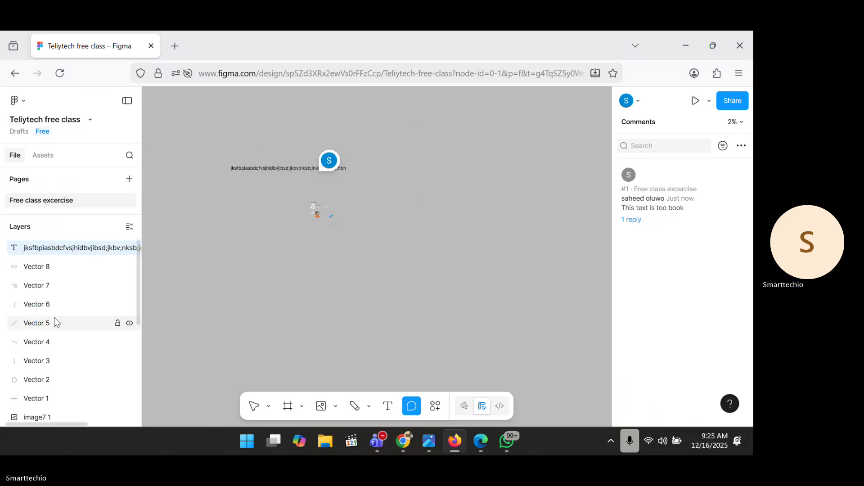
Step: Switch back to the Move tool and pan around the canvas
{"action": "left_click", "coordinate": [257, 409]}
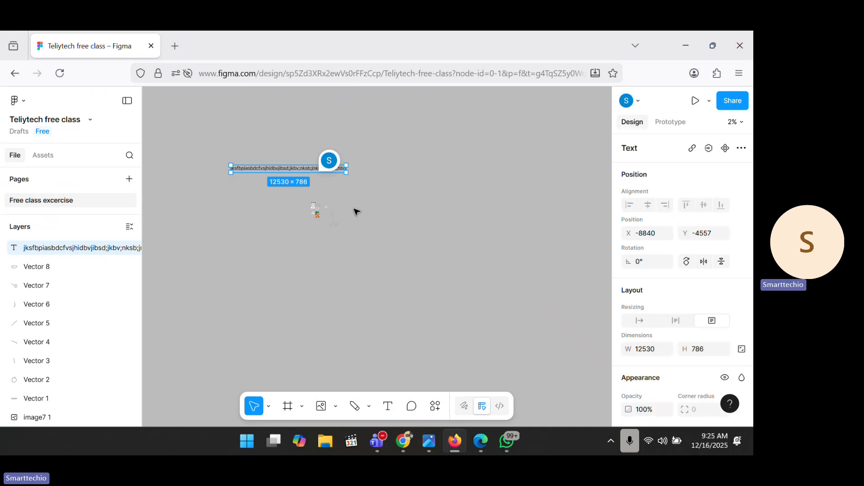
{"action": "scroll", "coordinate": [333, 206], "scroll_direction": "left", "scroll_amount": 4}
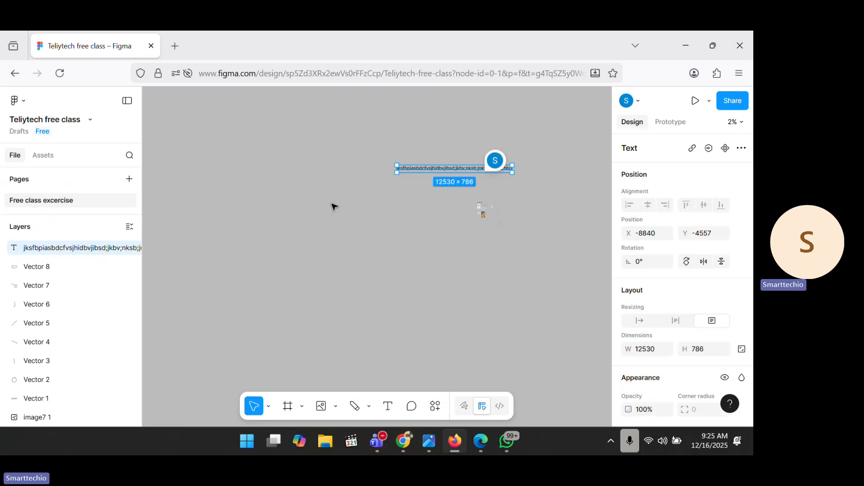
{"action": "scroll", "coordinate": [385, 217], "scroll_direction": "right", "scroll_amount": 3}
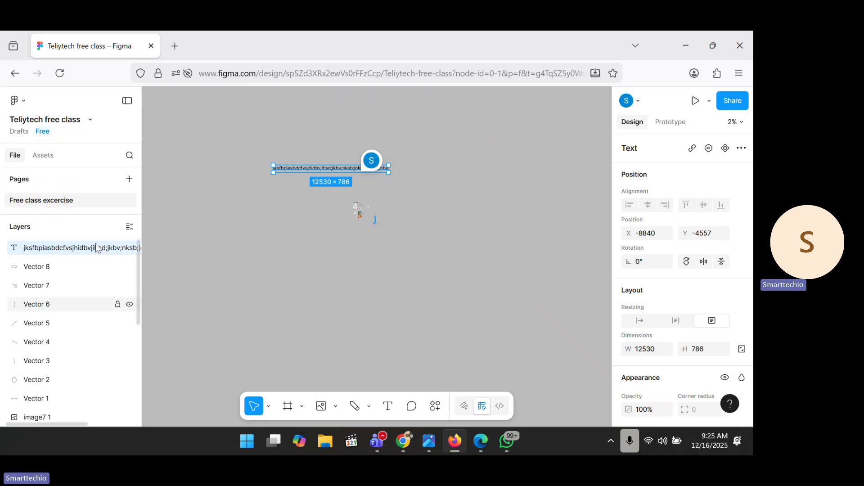
{"action": "scroll", "coordinate": [35, 304], "scroll_direction": "down", "scroll_amount": 3}
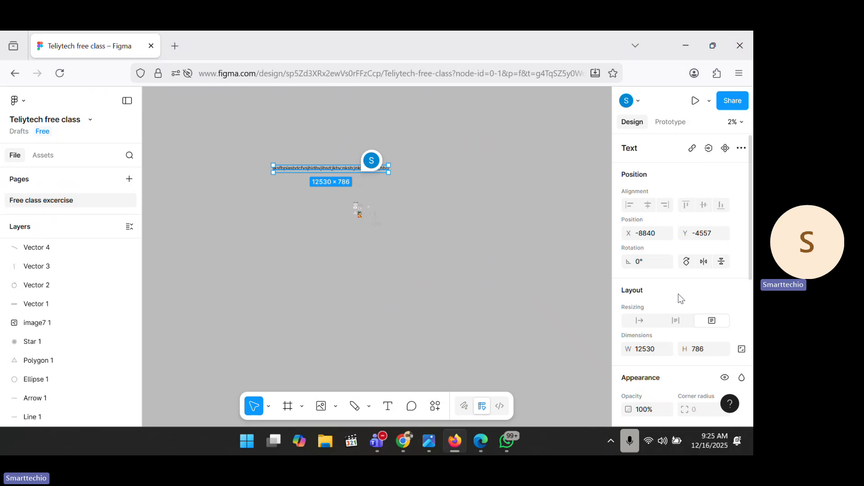
{"action": "scroll", "coordinate": [661, 328], "scroll_direction": "down", "scroll_amount": 6}
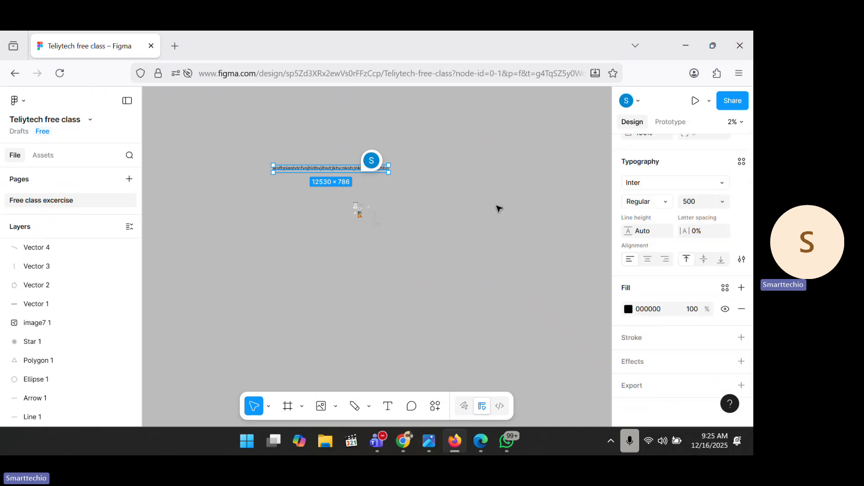
{"action": "scroll", "coordinate": [706, 251], "scroll_direction": "up", "scroll_amount": 6}
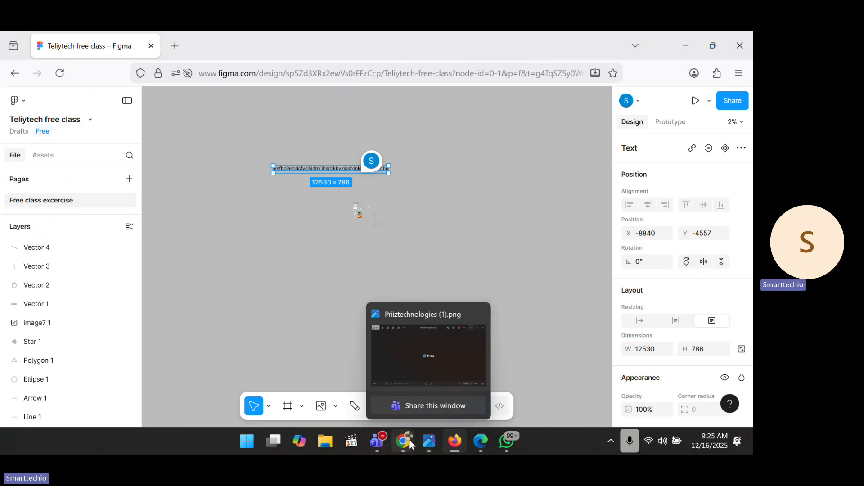
Step: Bring the Figma Slides window forward and advance to slide 13, the 'Login wireframe' exercise
{"action": "mouse_move", "coordinate": [404, 444]}
{"action": "left_click", "coordinate": [365, 350]}
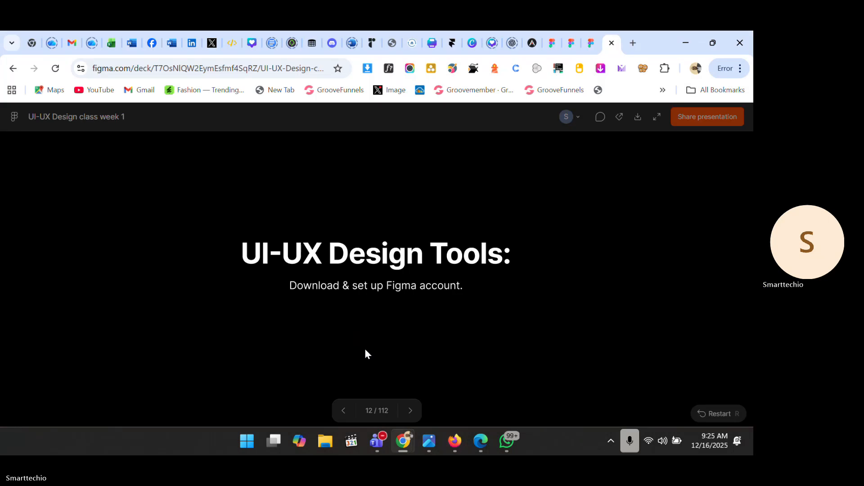
{"action": "left_click", "coordinate": [366, 350]}
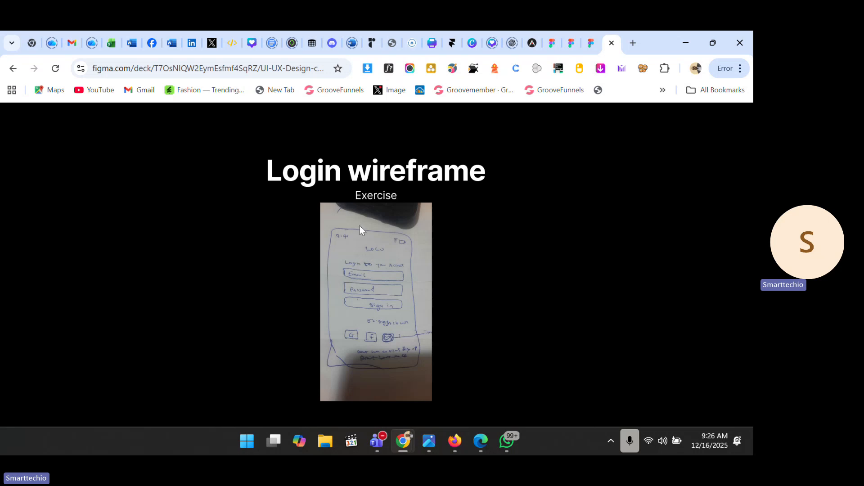
{"action": "mouse_move", "coordinate": [350, 231]}
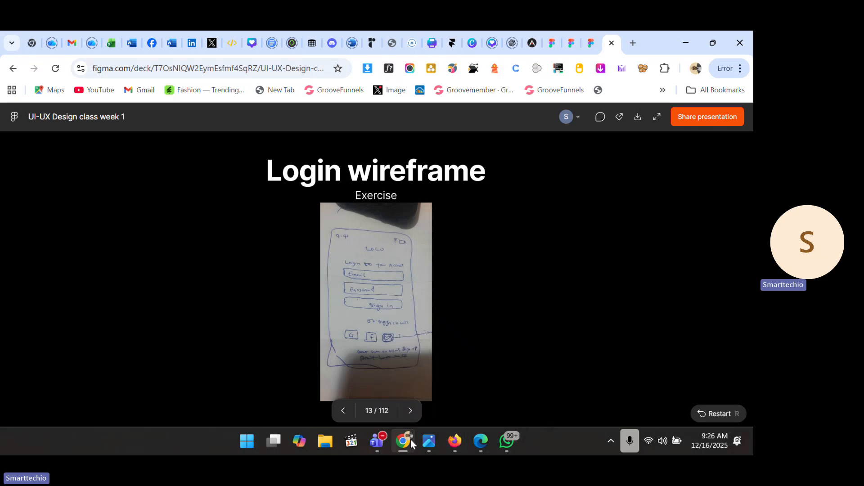
Step: Bring the Teams class meeting window to the front and choose Leave in its toolbar
{"action": "mouse_move", "coordinate": [383, 443]}
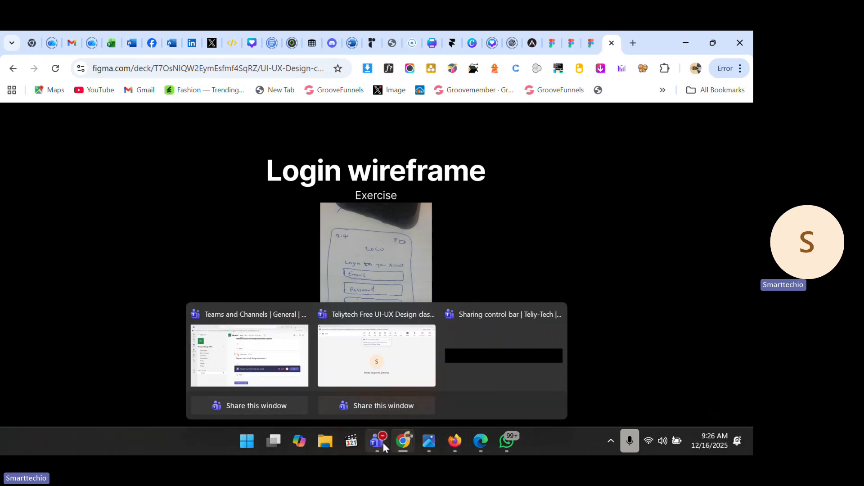
{"action": "left_click", "coordinate": [400, 363]}
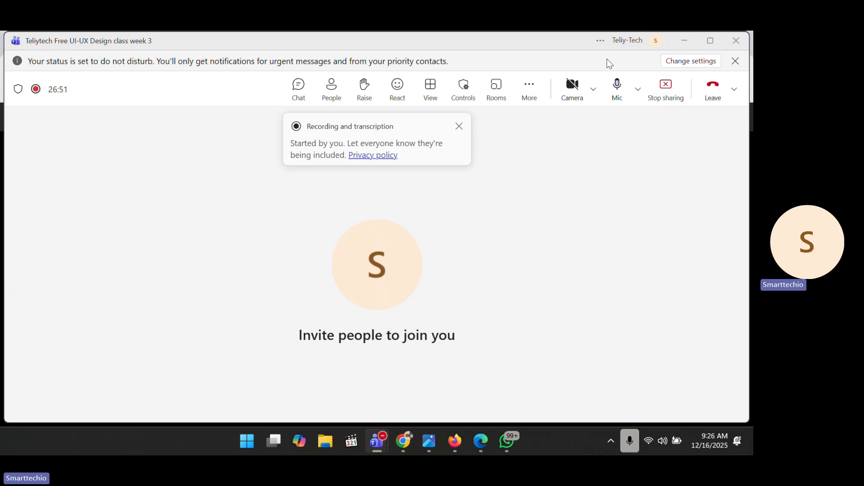
{"action": "left_click", "coordinate": [720, 95]}
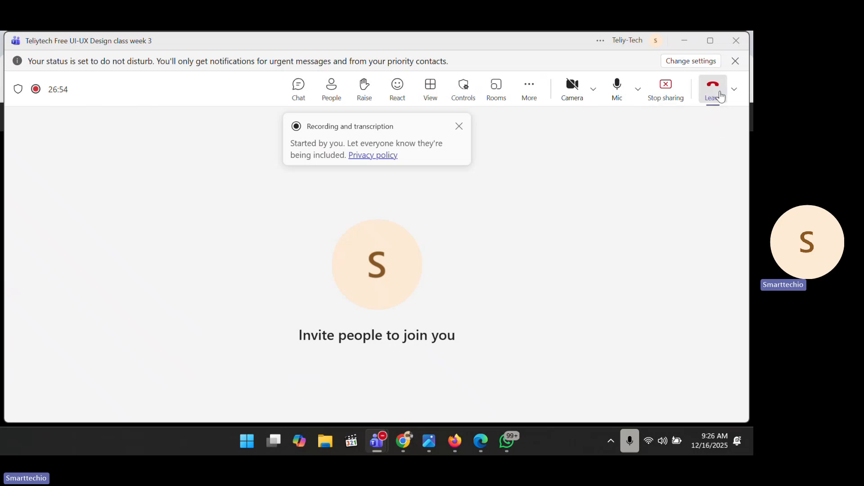